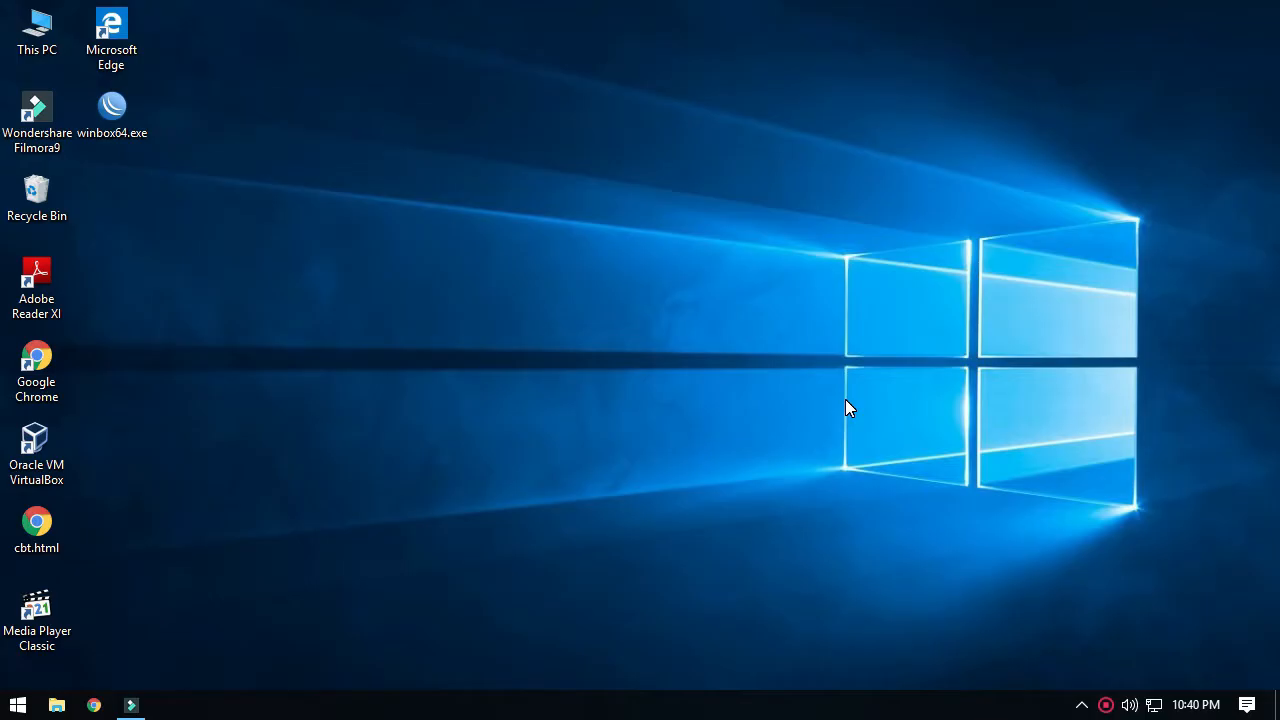
# Open the Windows network adapter list from Network & Internet settings and select Ethernet.
pyautogui.rightClick(1154, 705)
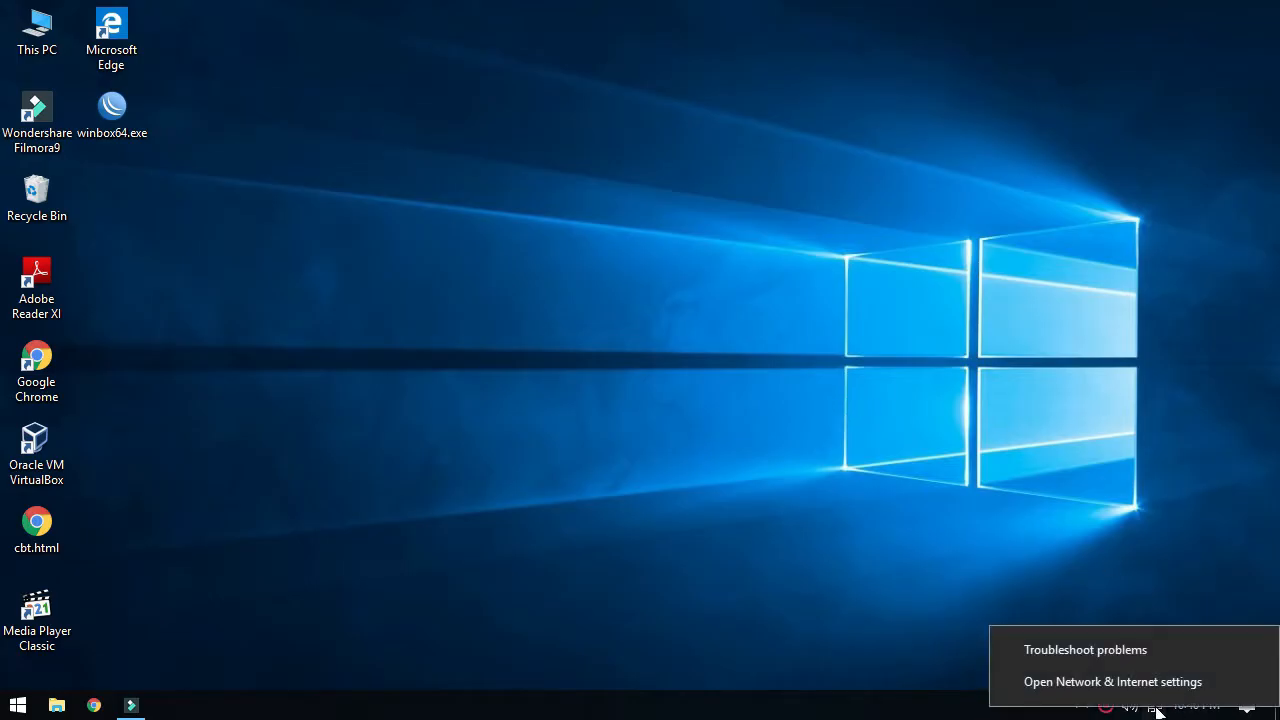
pyautogui.click(1155, 681)
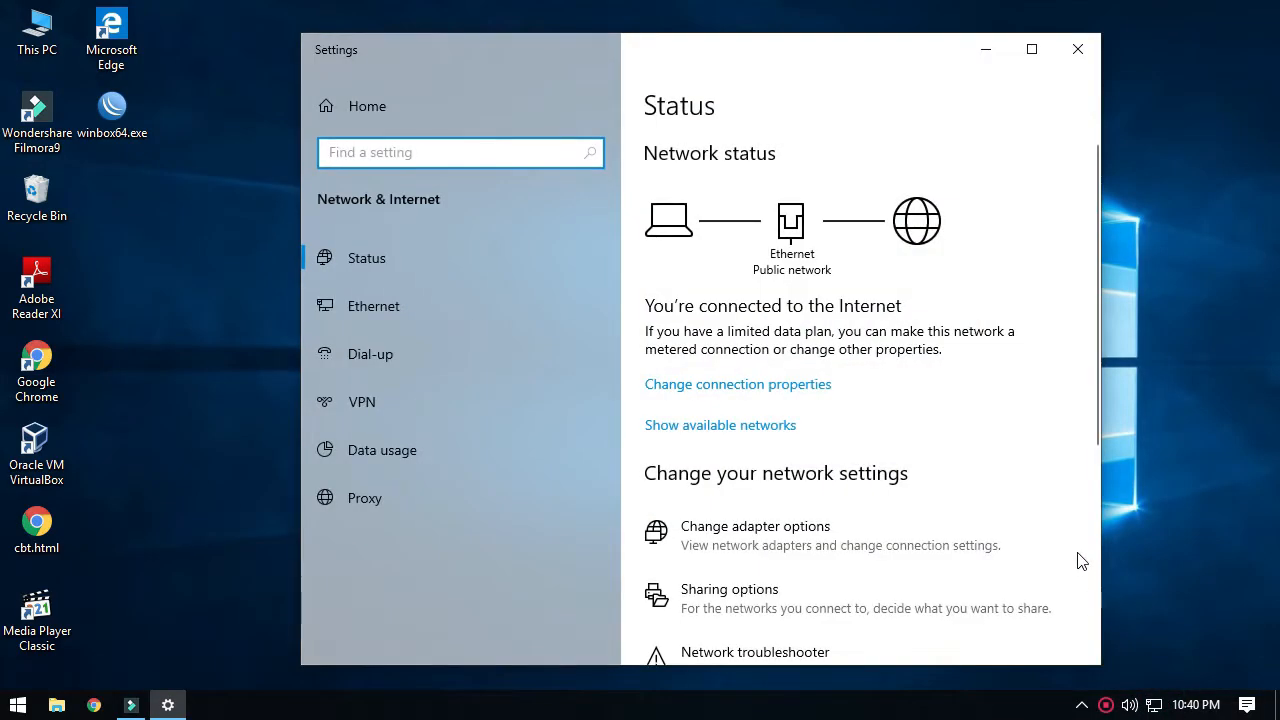
pyautogui.click(766, 529)
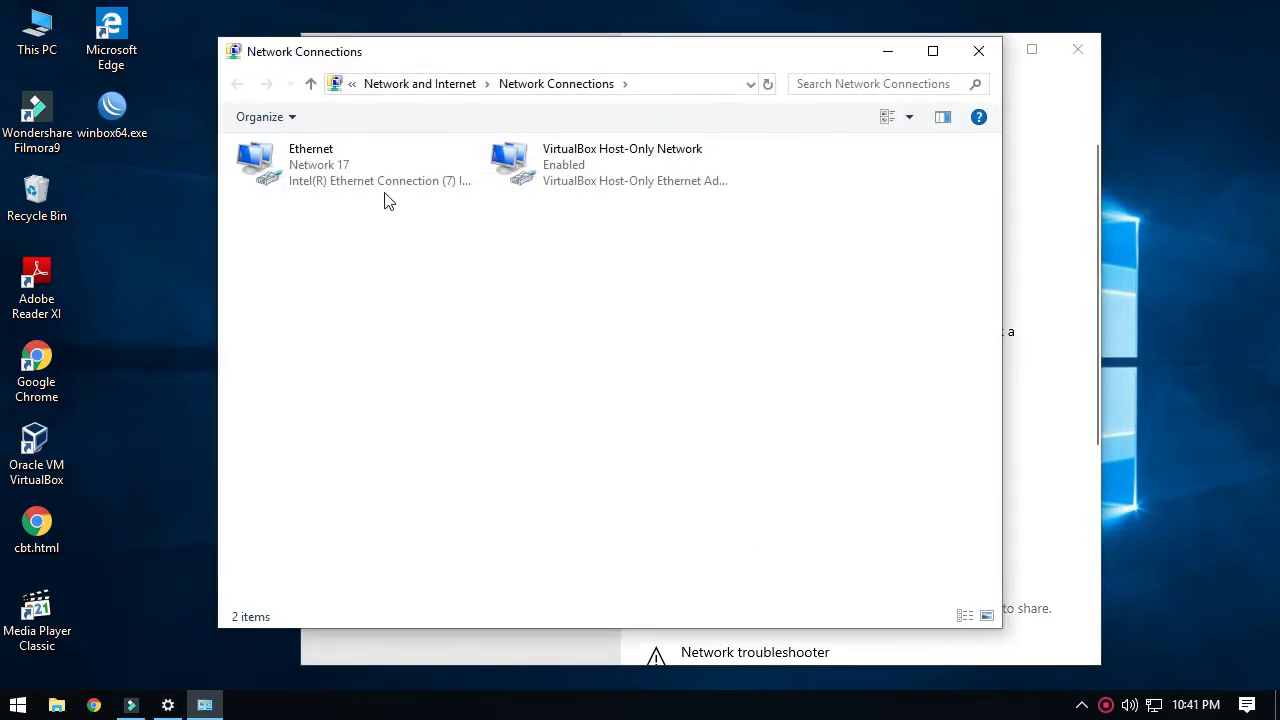
pyautogui.click(340, 164)
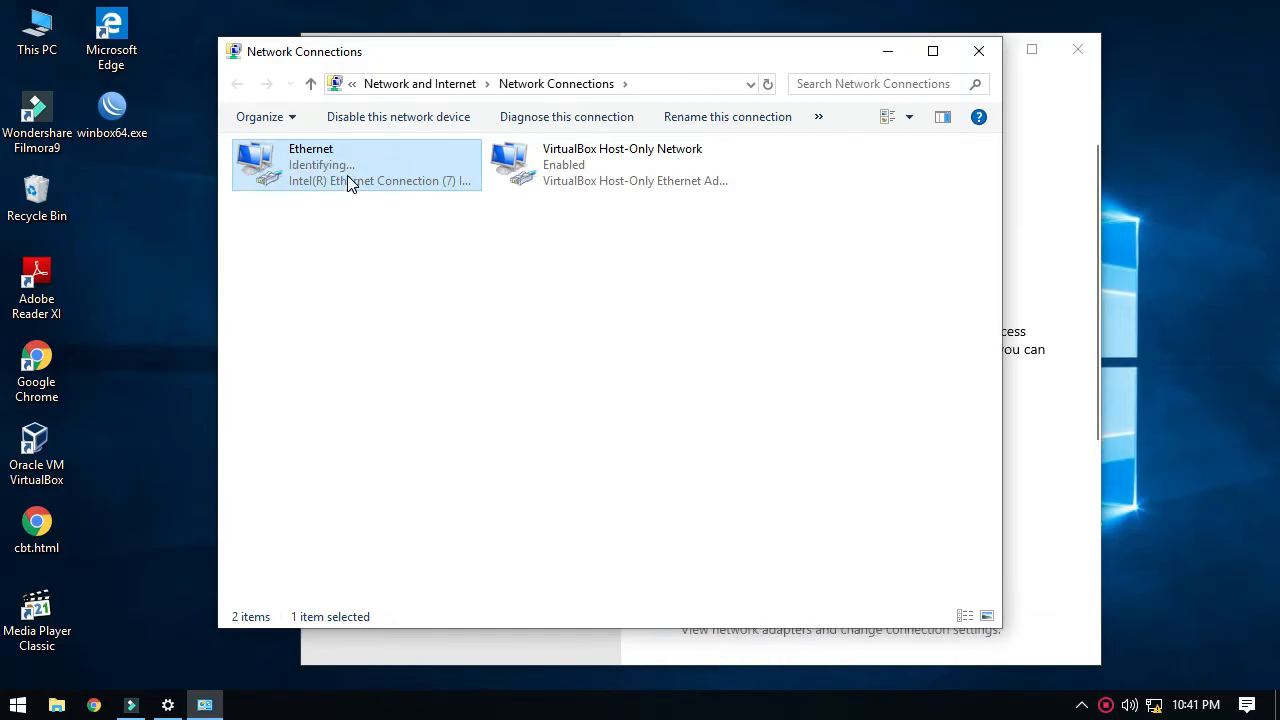
# Confirm Ethernet details show IPv4 192.168.88.254 and gateway 192.168.88.1, then close the dialogs.
pyautogui.rightClick(306, 164)
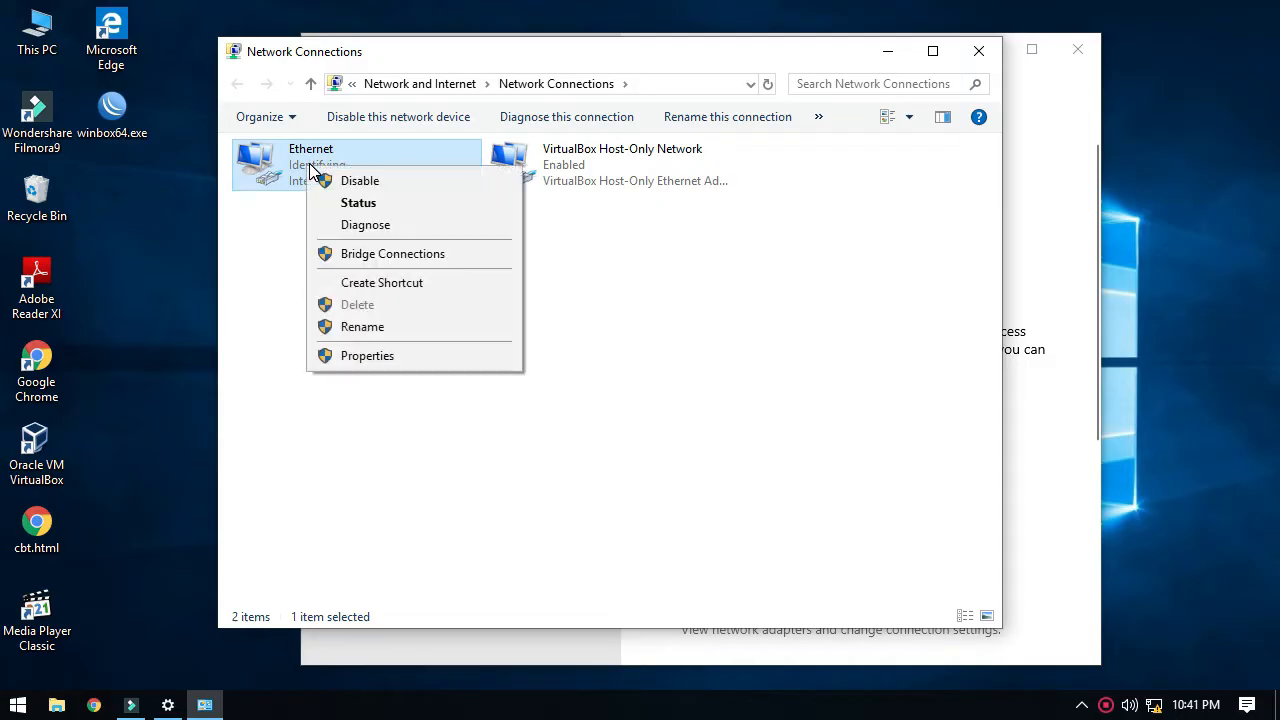
pyautogui.click(366, 207)
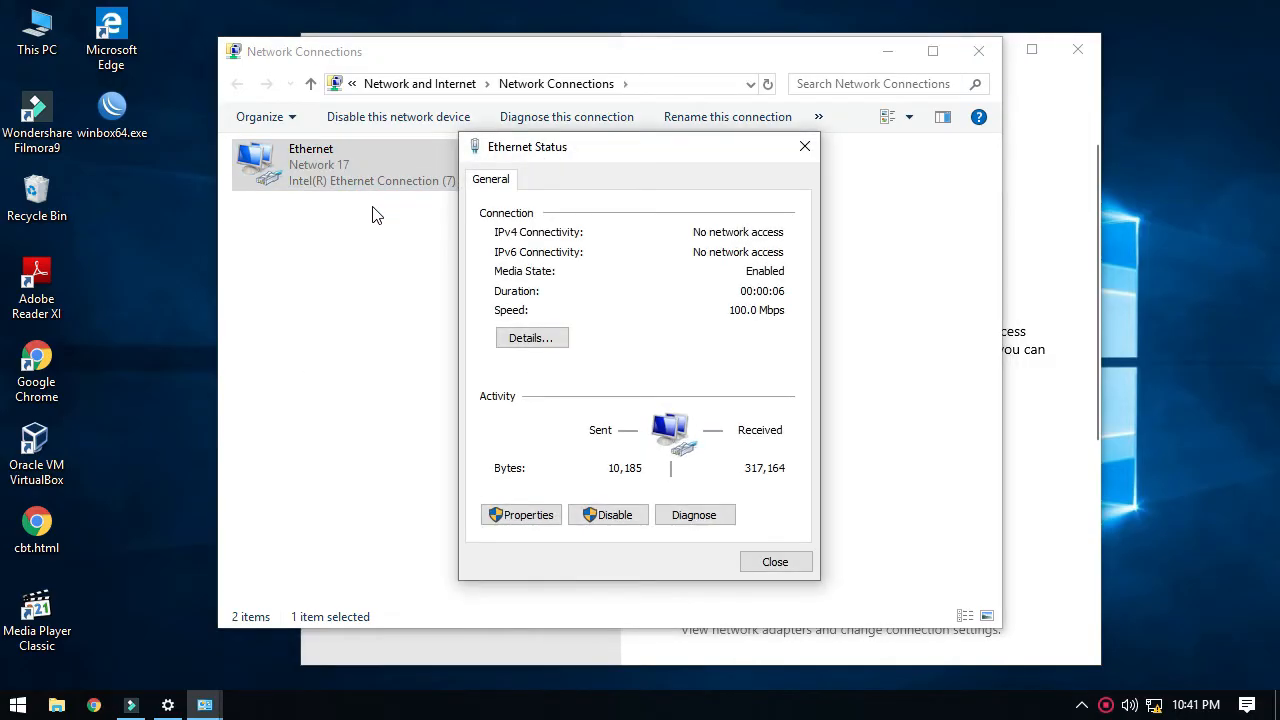
pyautogui.click(546, 338)
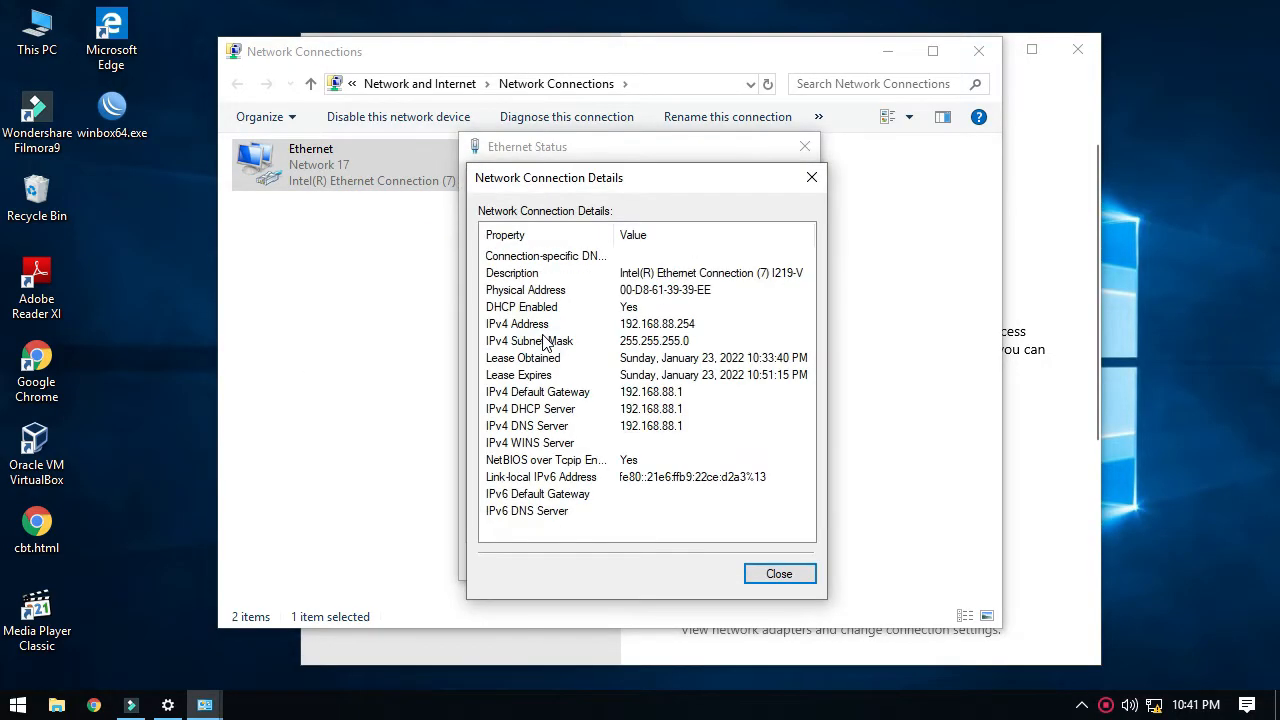
pyautogui.click(674, 318)
pyautogui.click(674, 393)
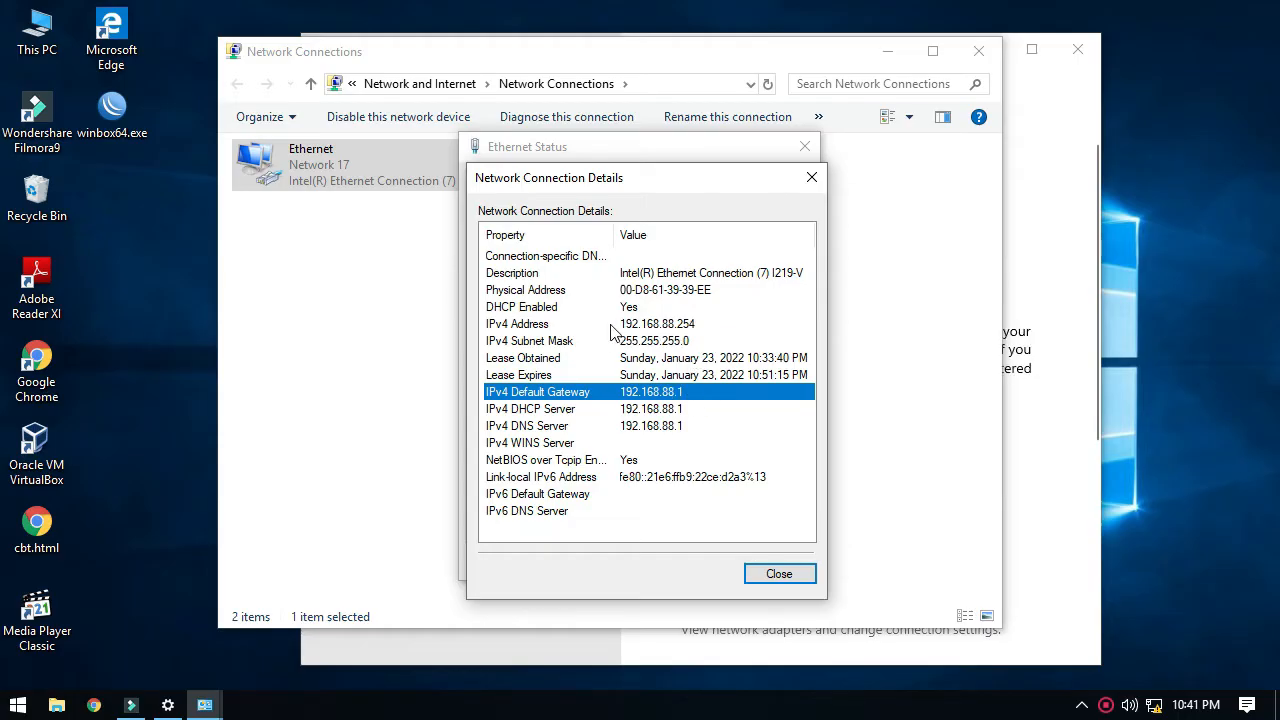
pyautogui.click(694, 327)
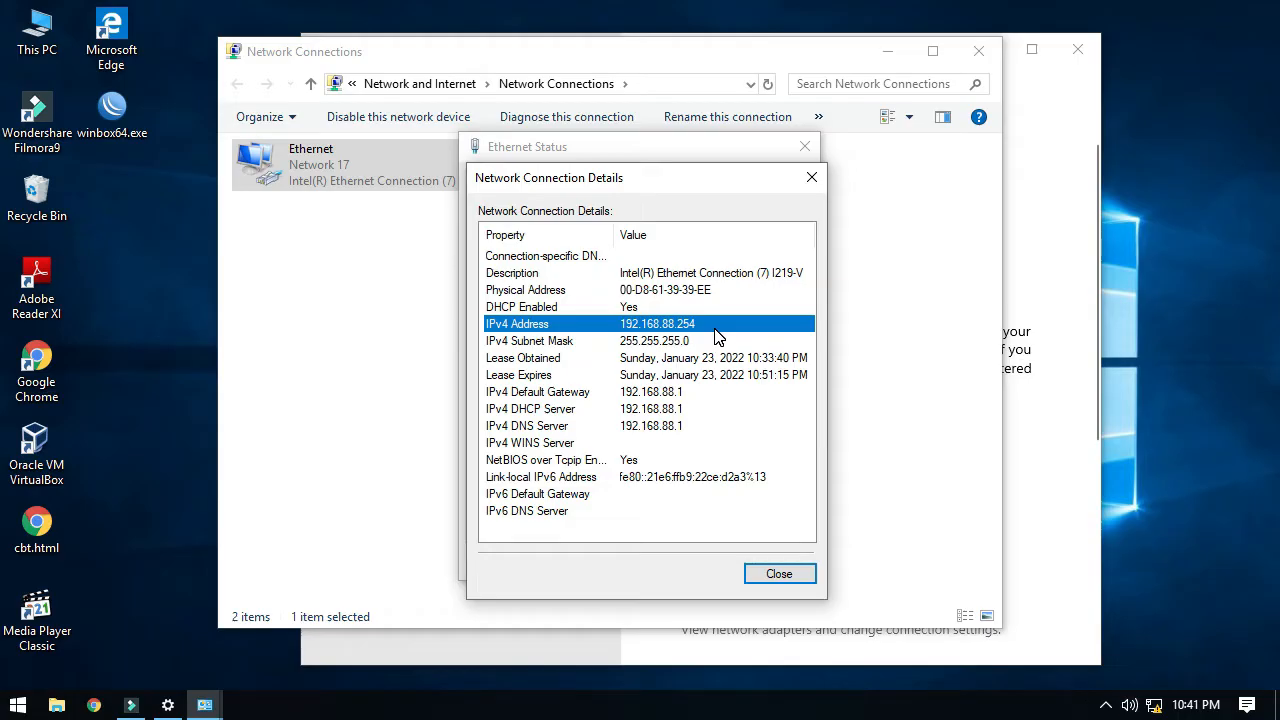
pyautogui.click(811, 177)
pyautogui.click(806, 147)
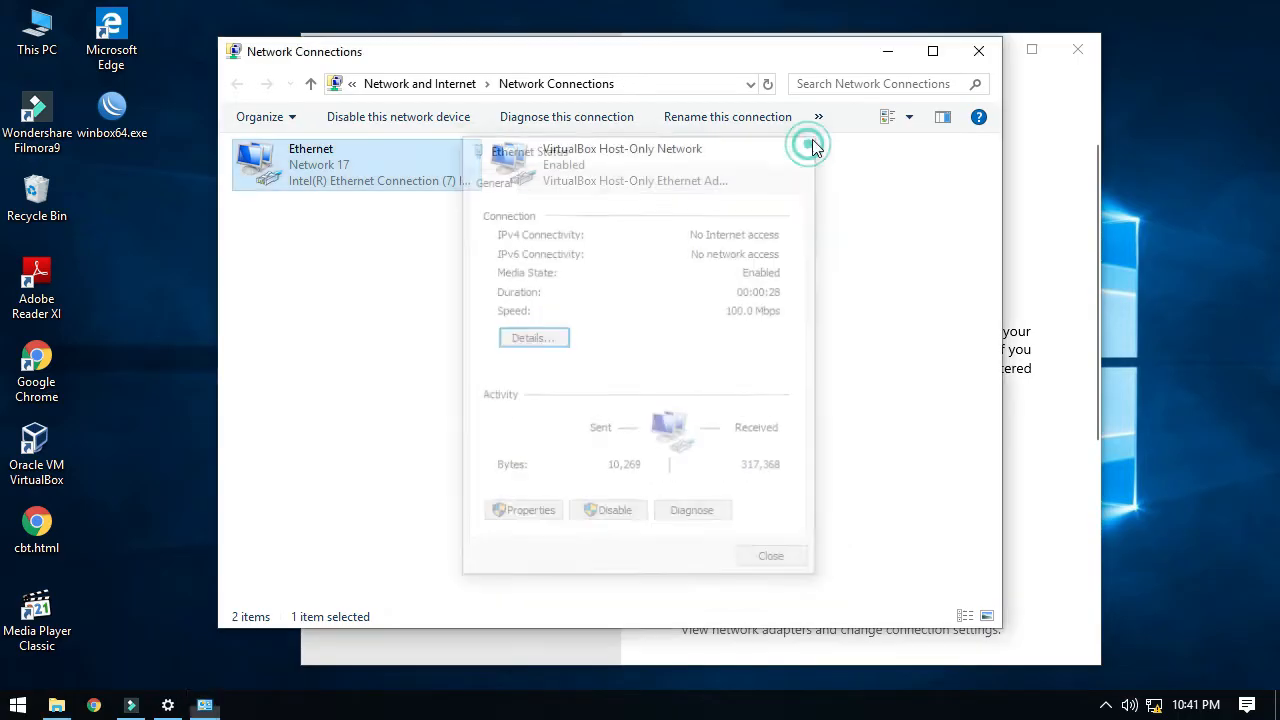
# Close the Windows network settings and launch WinBox in a maximized window.
pyautogui.click(888, 50)
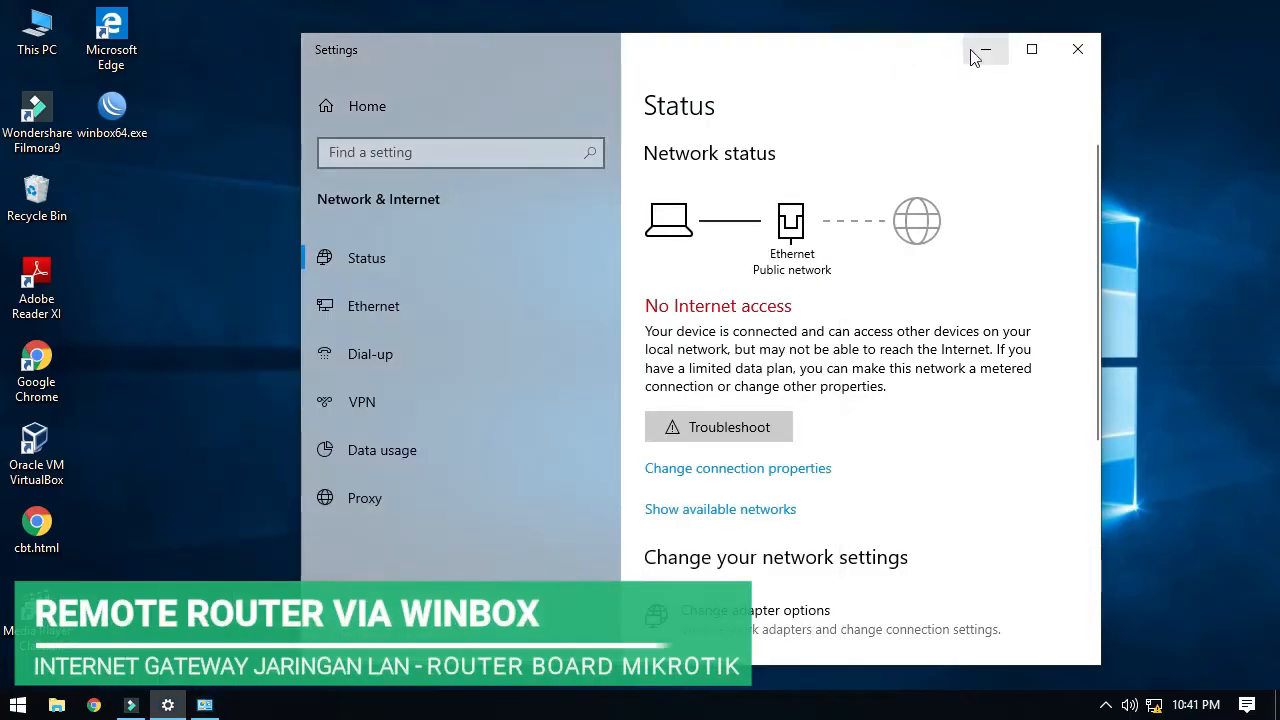
pyautogui.click(1073, 49)
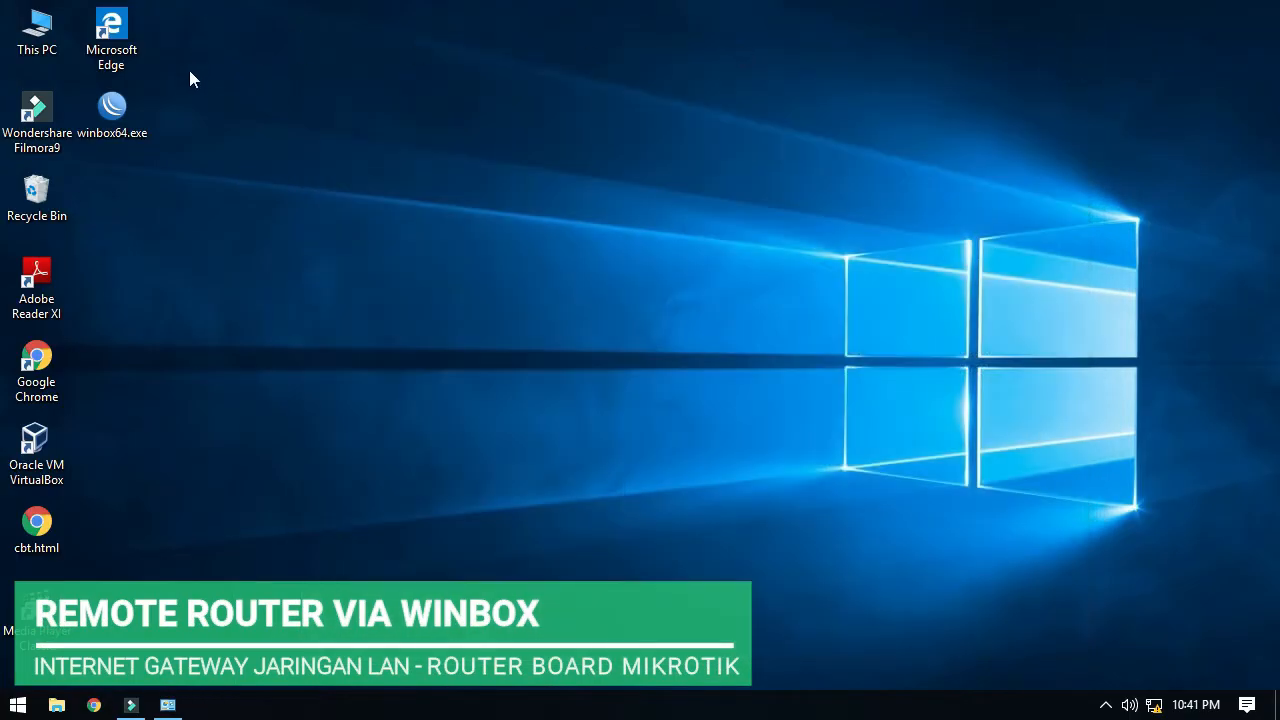
pyautogui.doubleClick(112, 112)
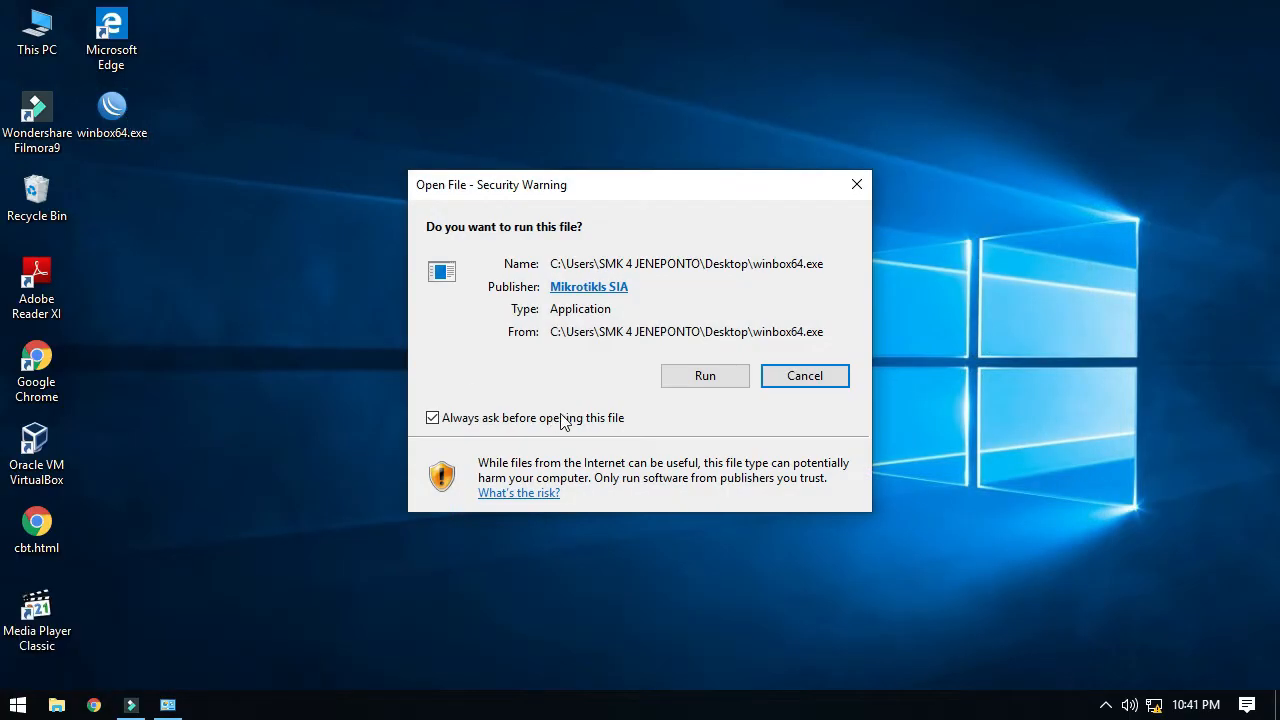
pyautogui.click(705, 376)
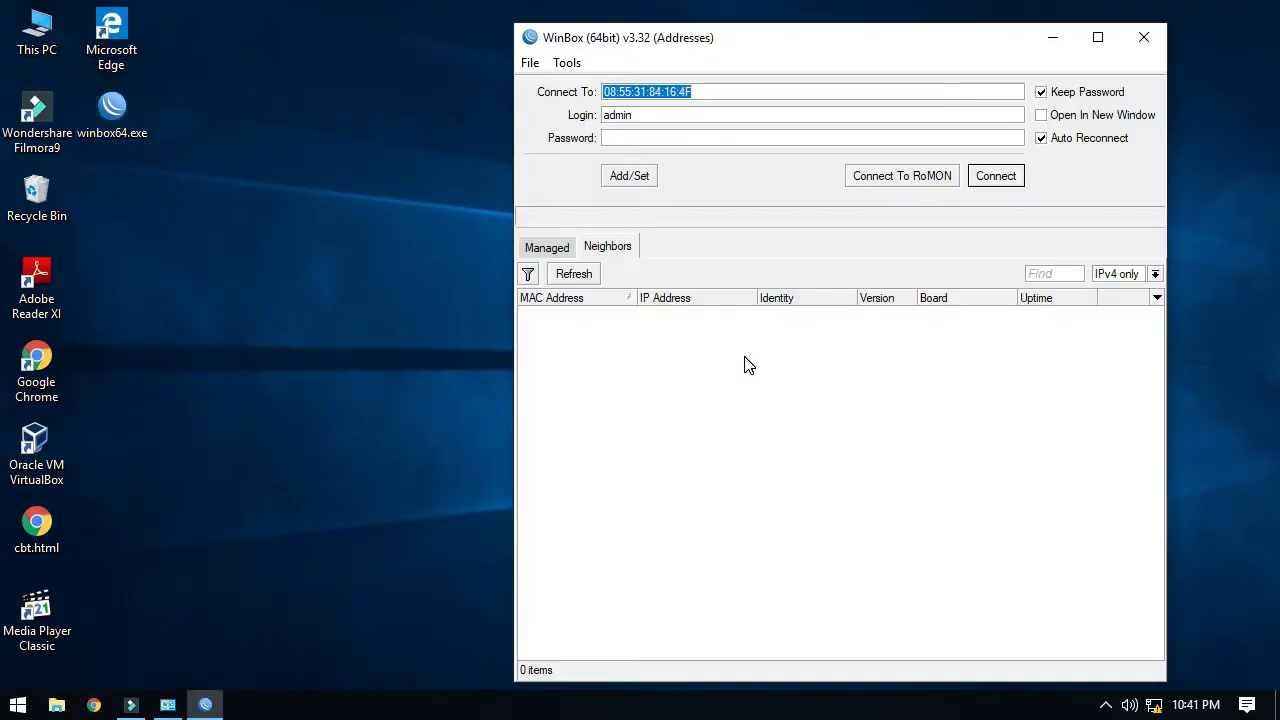
pyautogui.click(1097, 37)
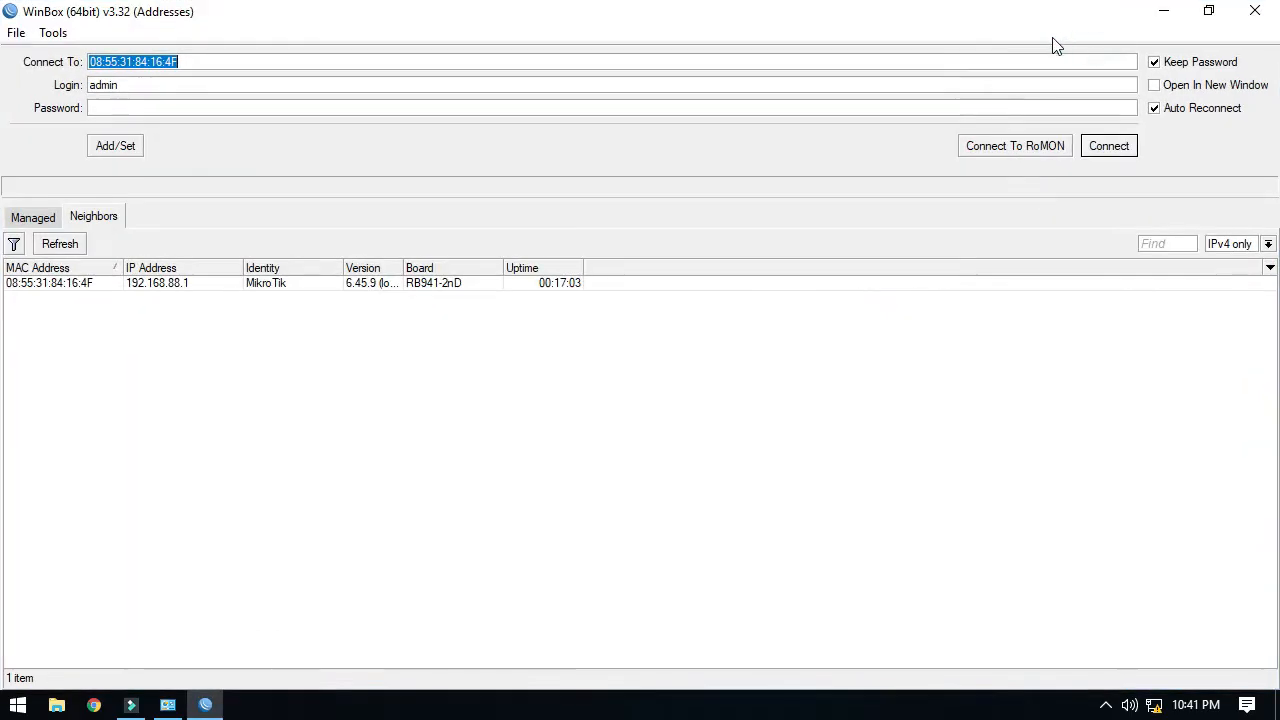
# Refresh Neighbors, set the connection target to 192.168.88.1, and connect to the router.
pyautogui.click(38, 219)
pyautogui.click(82, 216)
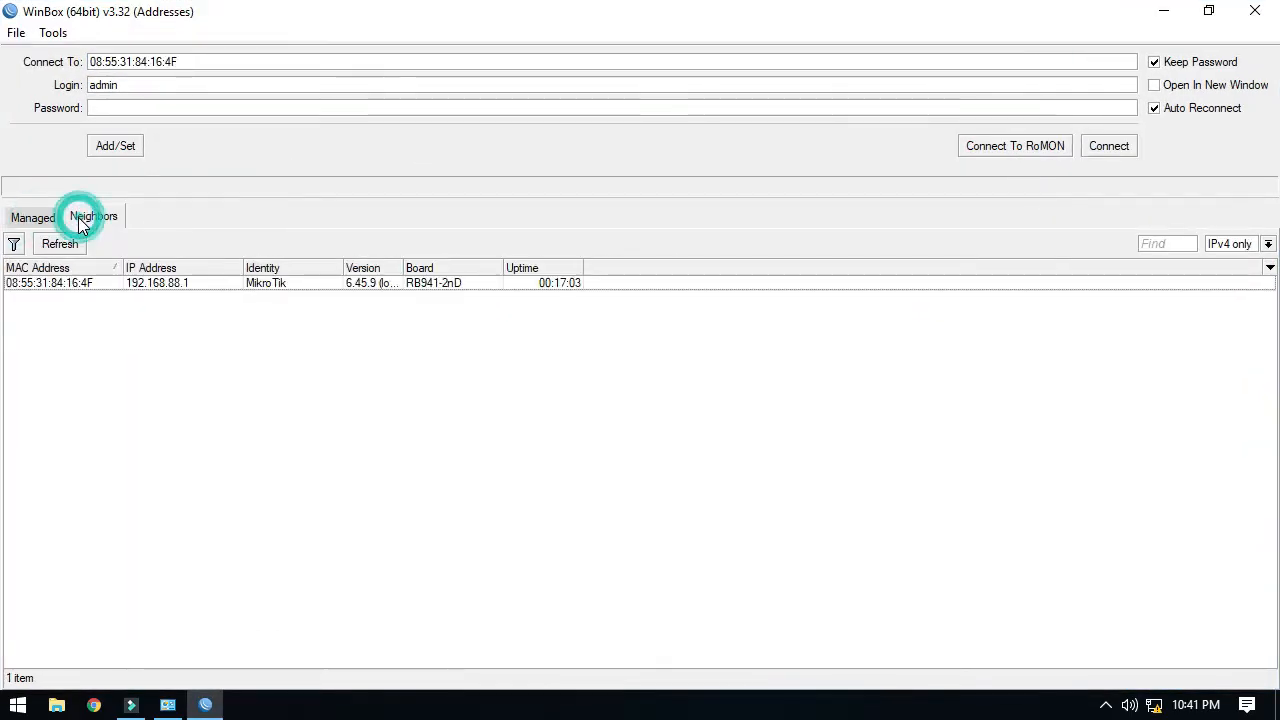
pyautogui.click(63, 246)
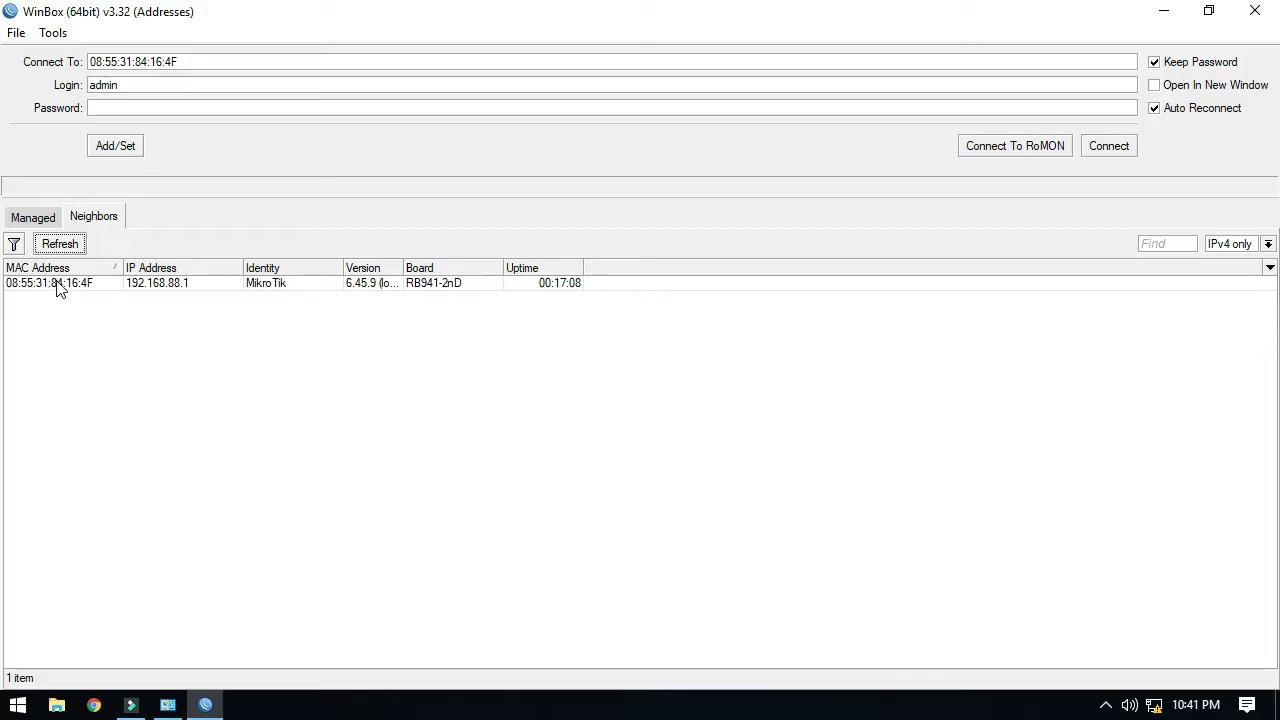
pyautogui.click(374, 286)
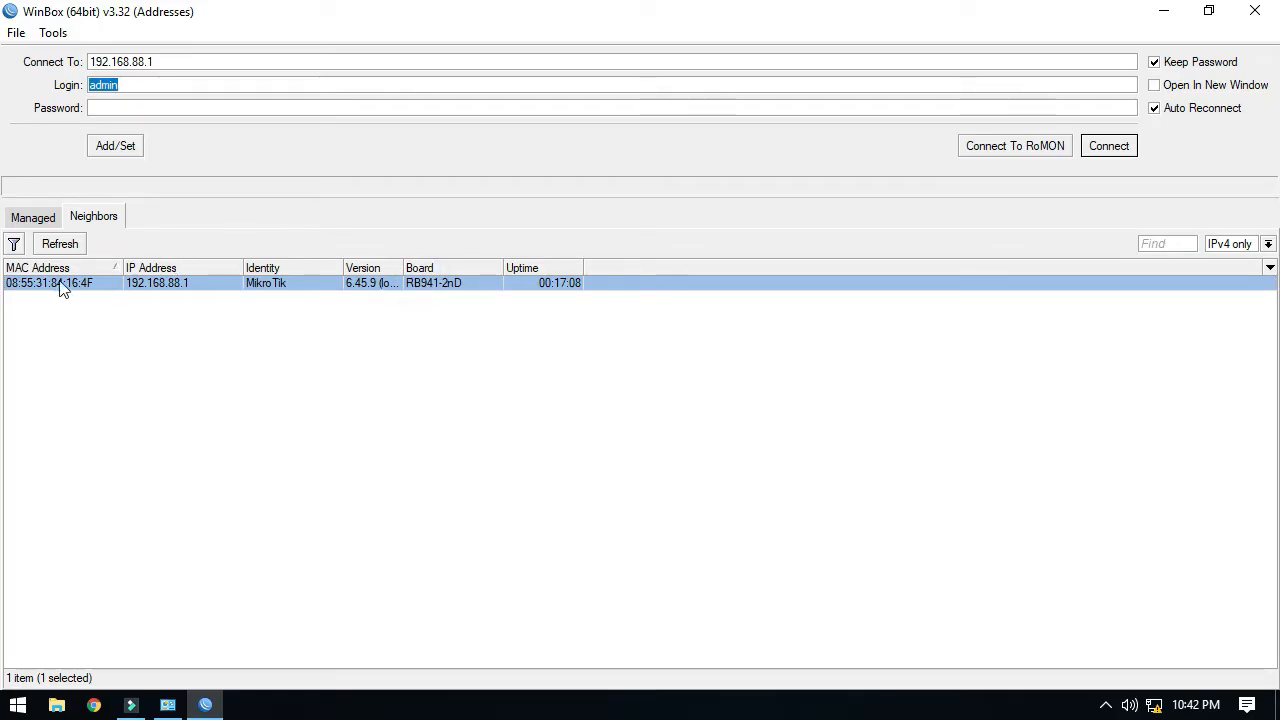
pyautogui.click(28, 286)
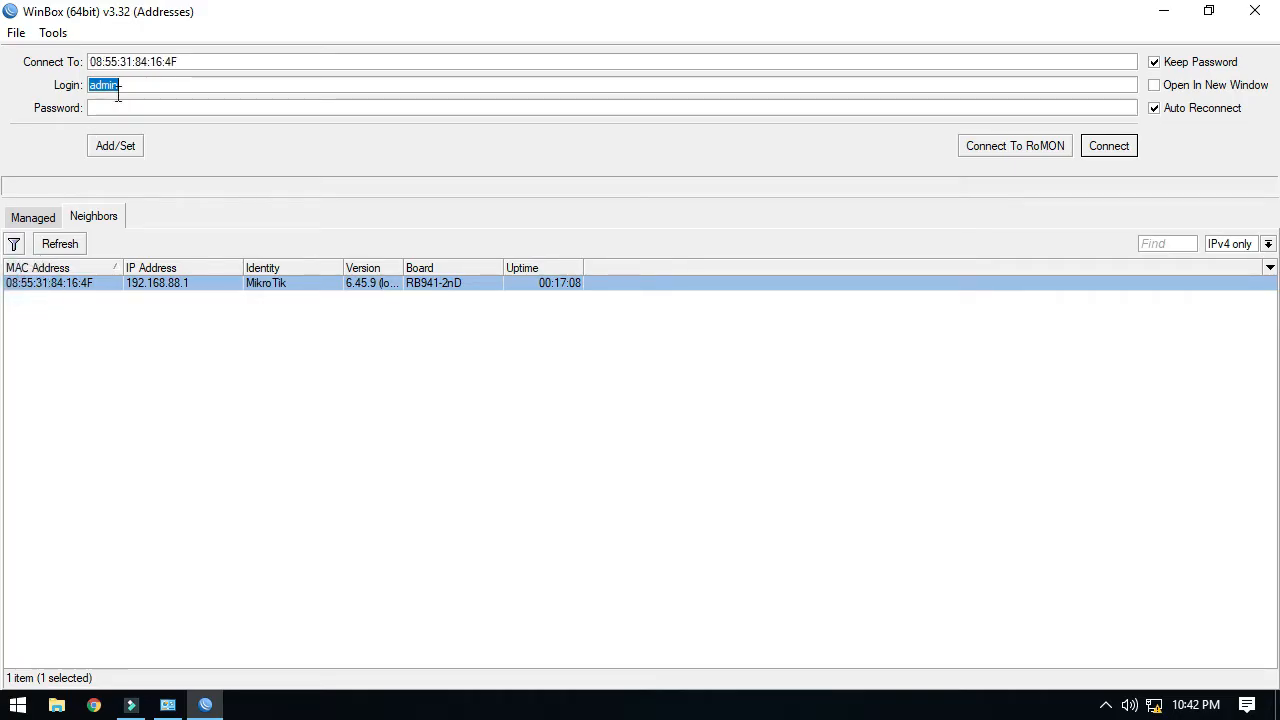
pyautogui.doubleClick(196, 62)
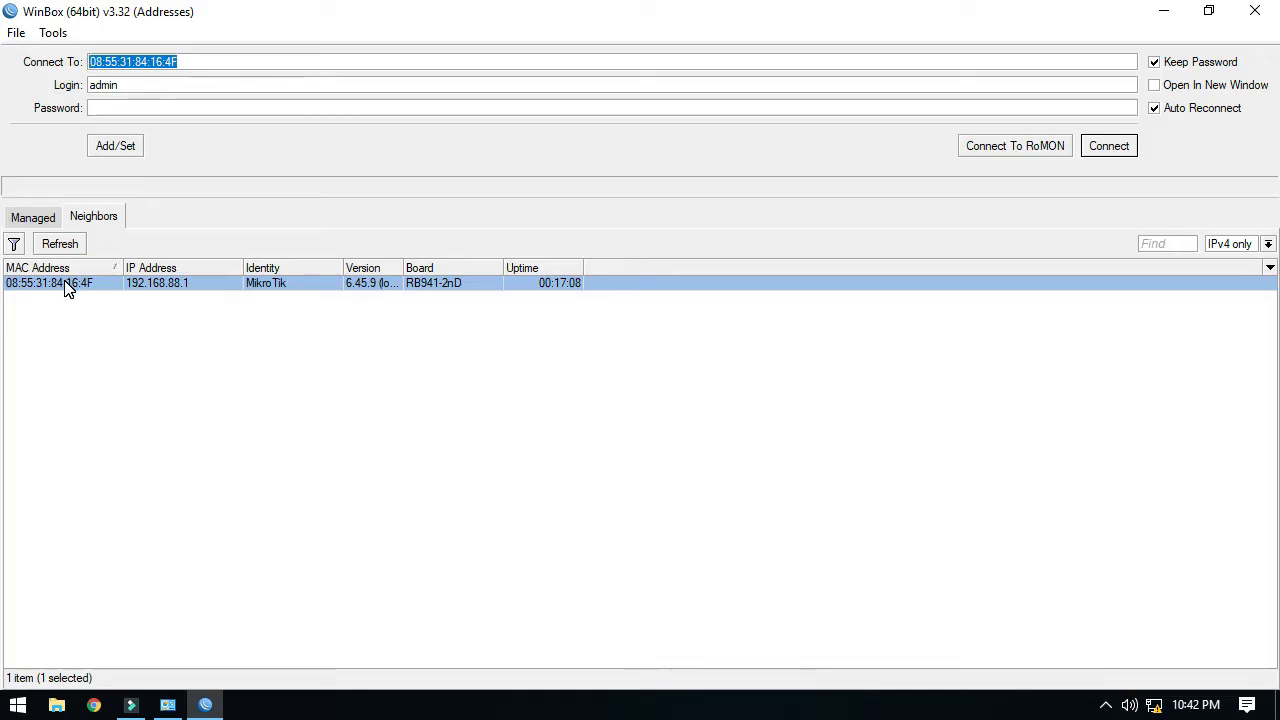
pyautogui.click(170, 286)
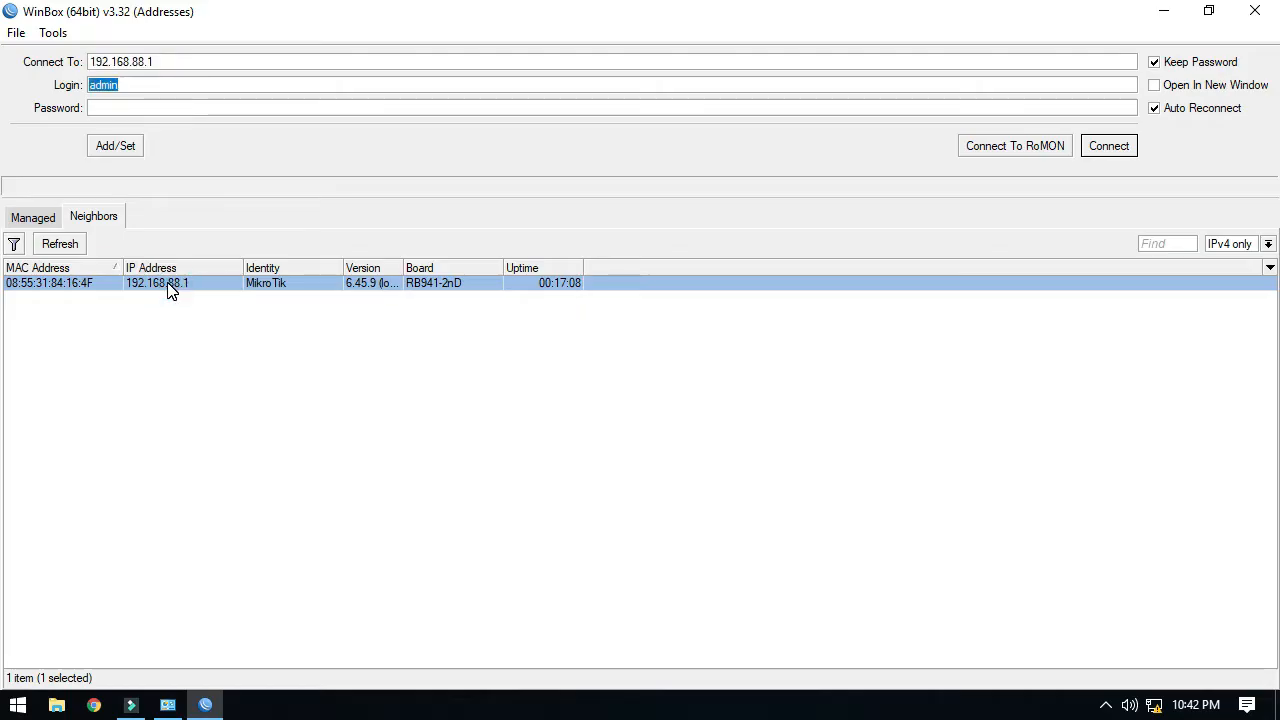
pyautogui.click(172, 60)
pyautogui.doubleClick(178, 60)
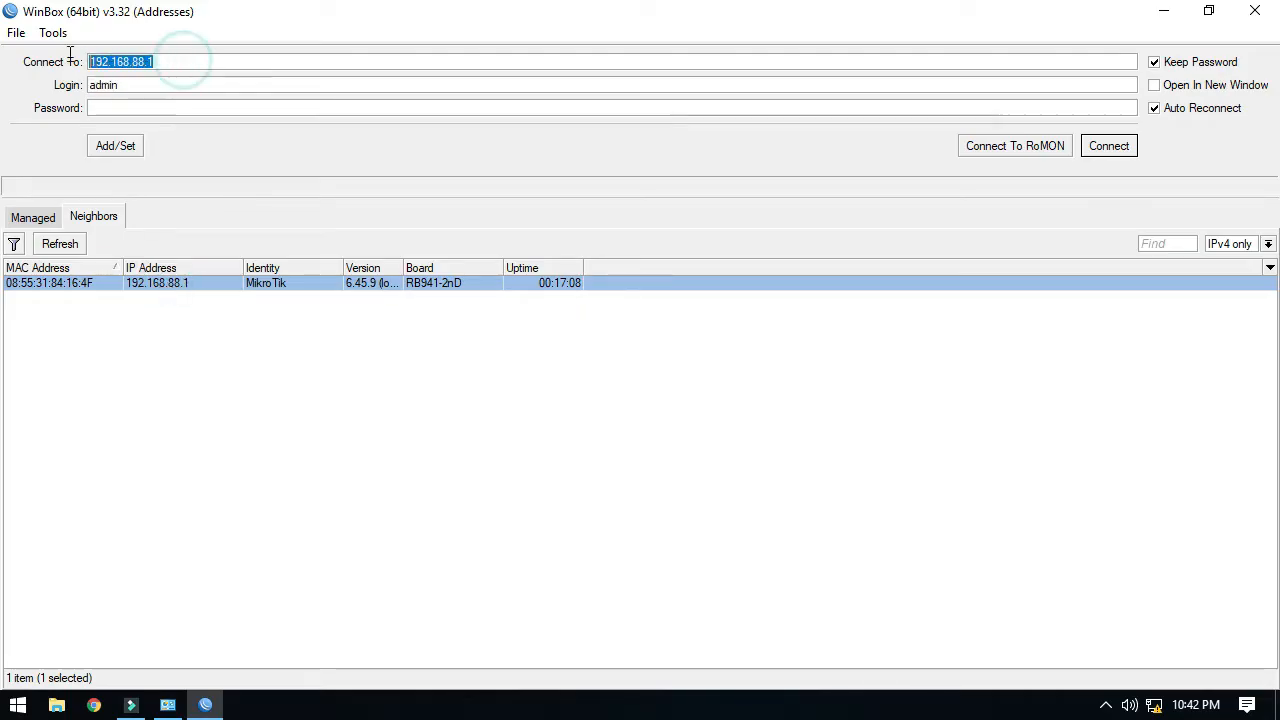
pyautogui.click(170, 287)
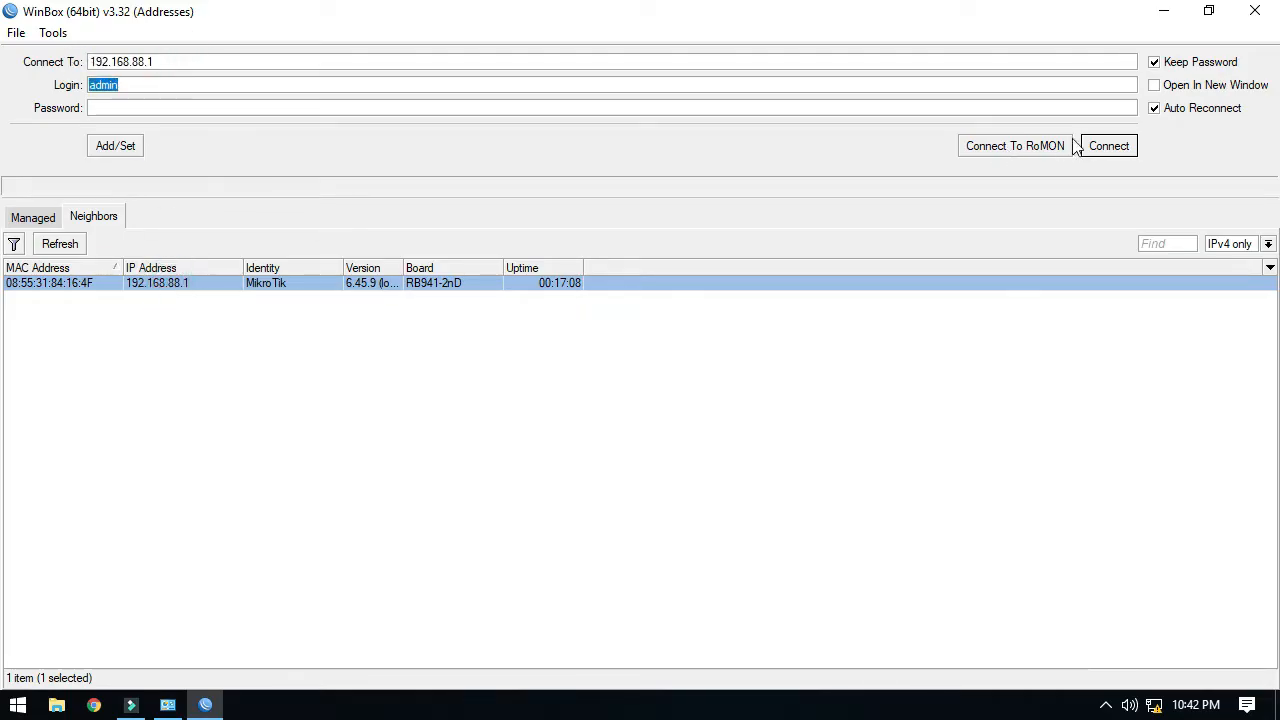
pyautogui.click(1107, 146)
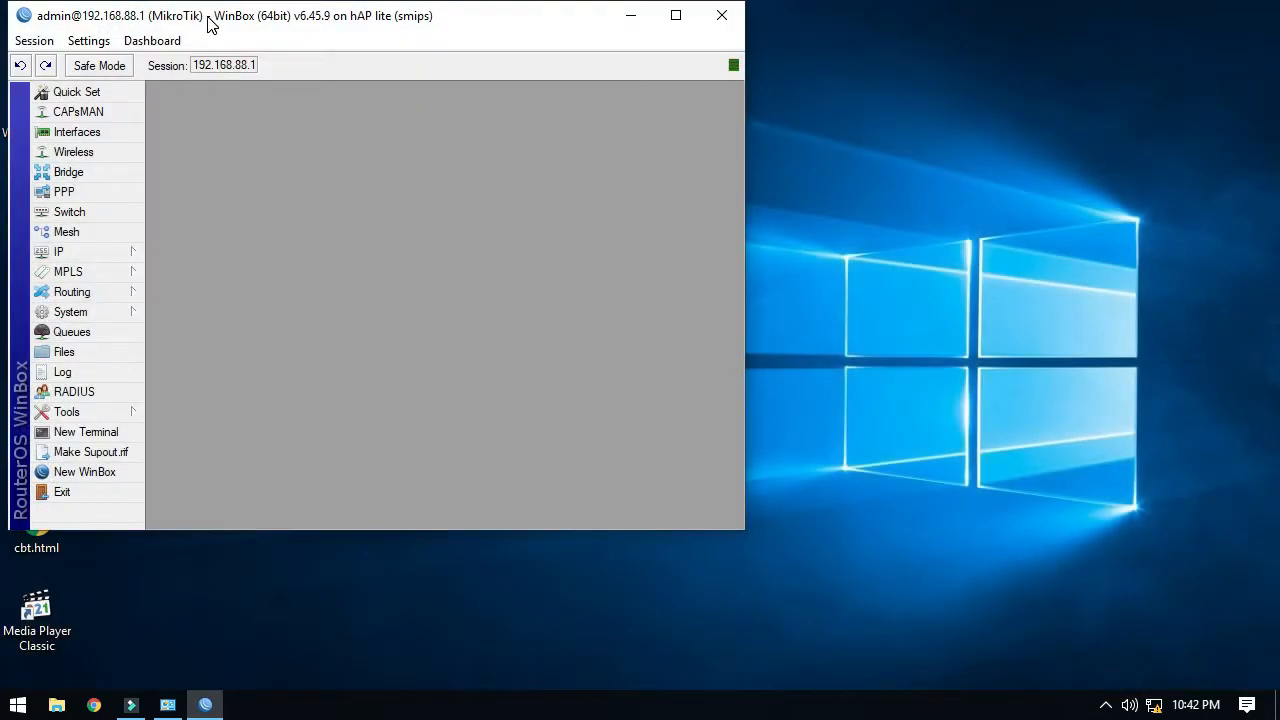
# Close the first router session and relaunch WinBox.
pyautogui.click(680, 18)
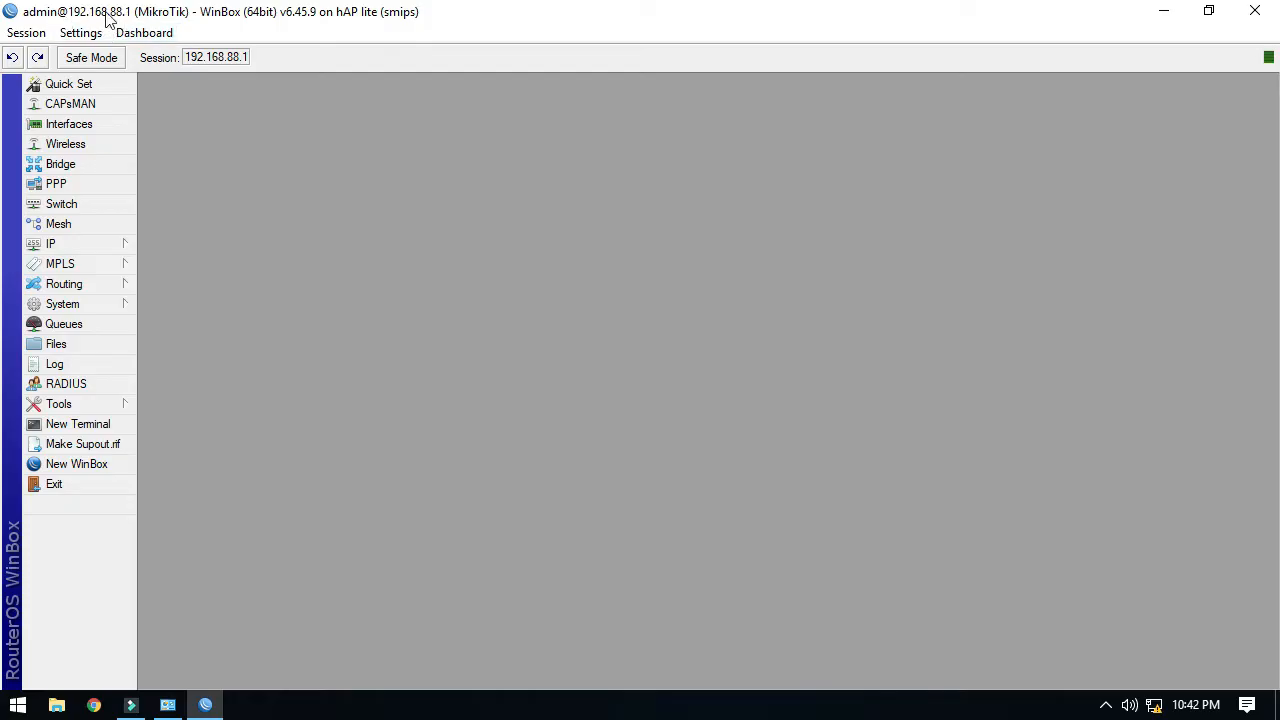
pyautogui.click(71, 483)
pyautogui.doubleClick(119, 135)
pyautogui.click(686, 381)
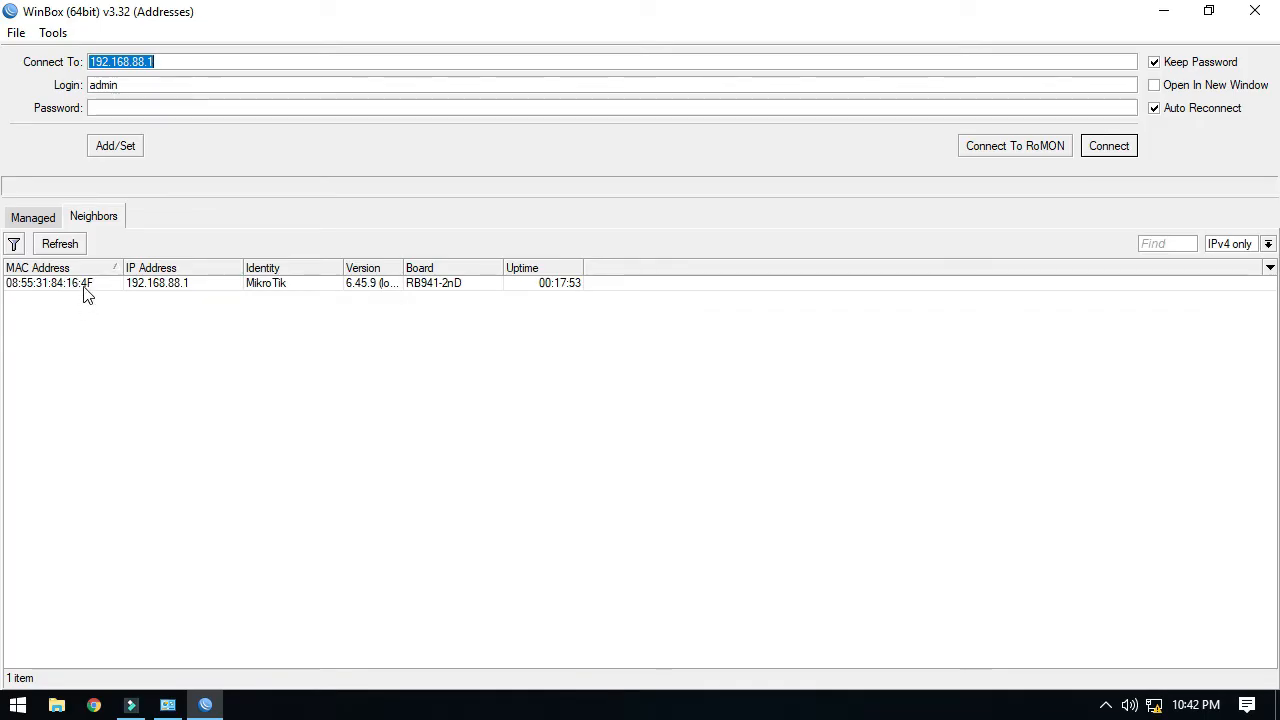
# Connect to the router by its MAC address, maximize the session, and list its interfaces.
pyautogui.click(80, 285)
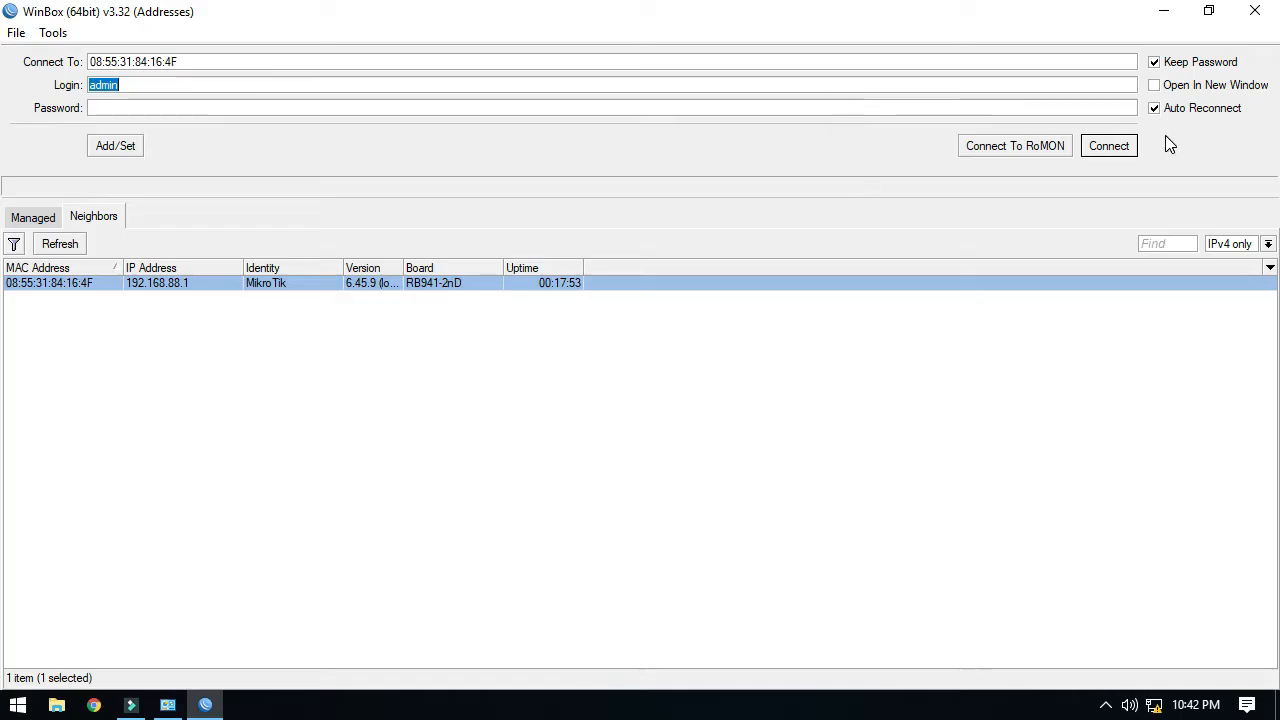
pyautogui.click(1097, 150)
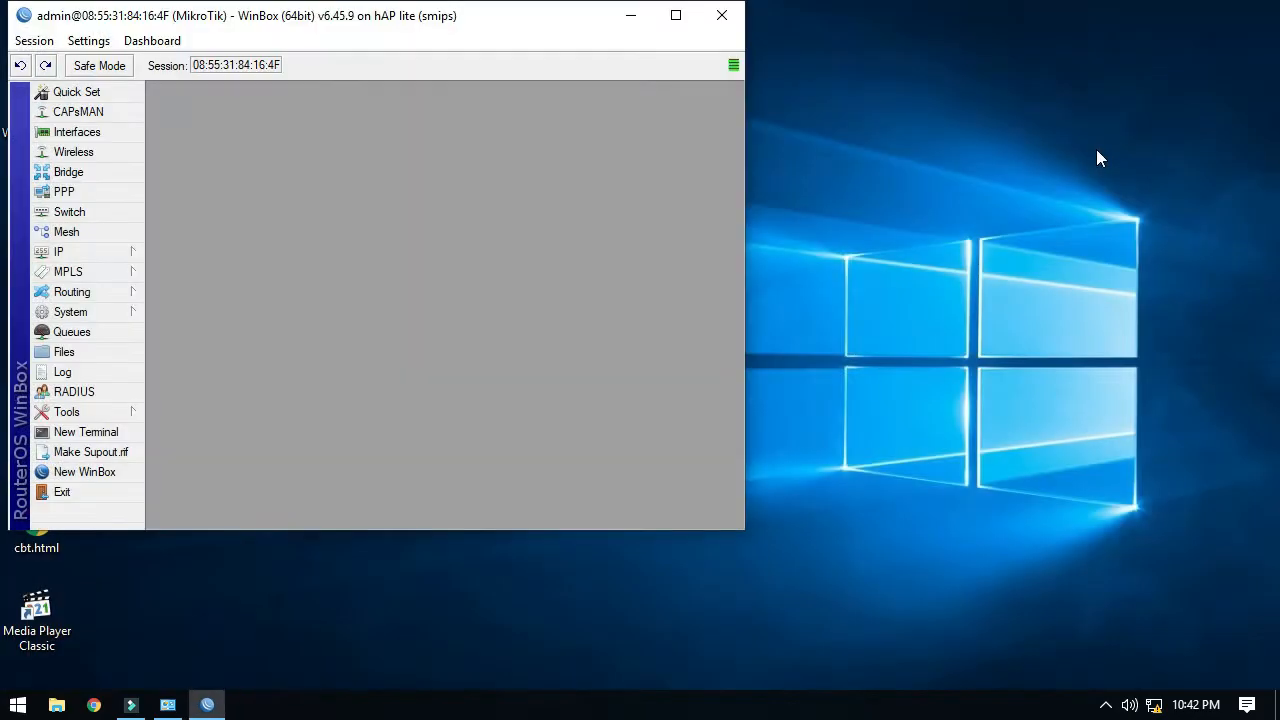
pyautogui.click(676, 15)
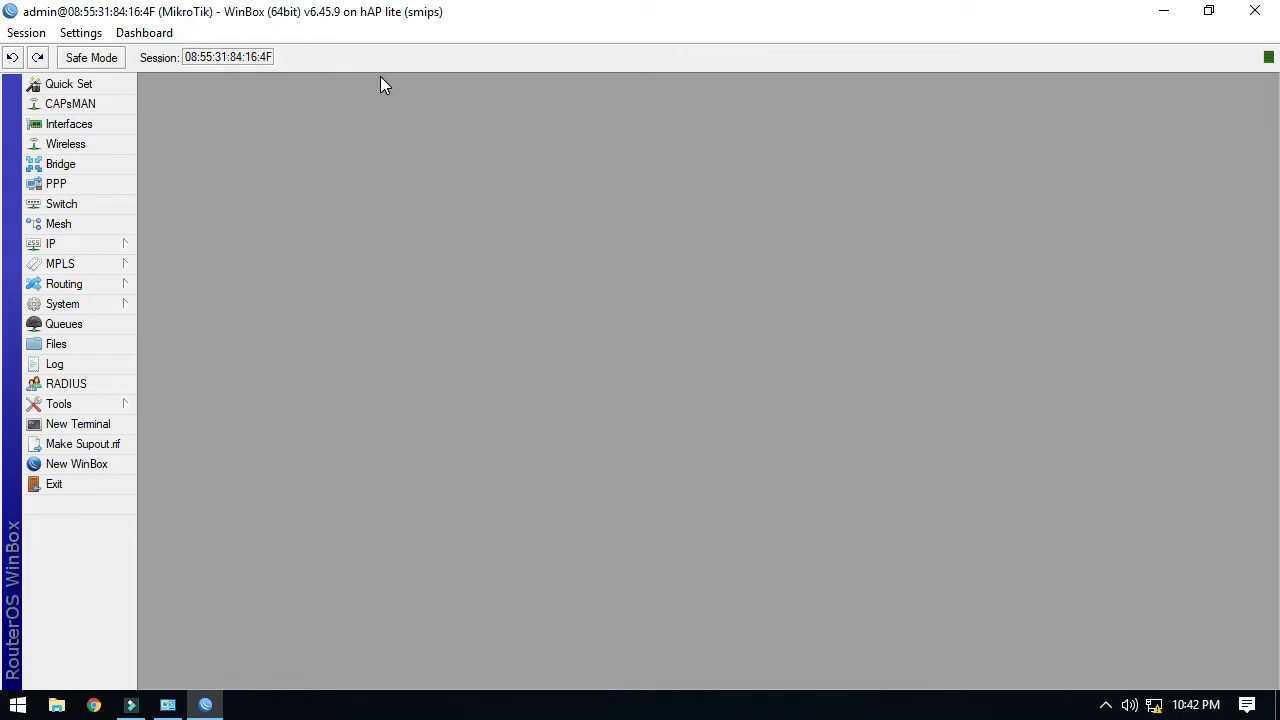
pyautogui.click(82, 127)
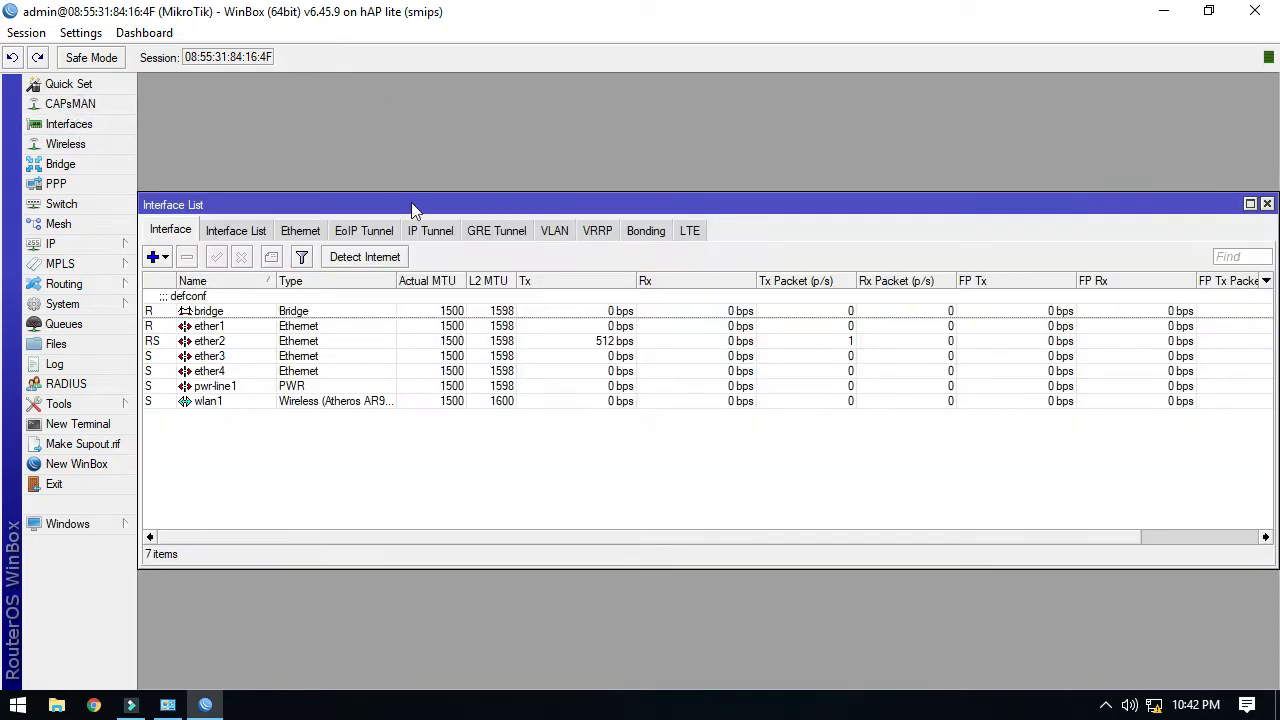
# Inspect the ether2, ether3, ether4 and wlan1 interfaces in the Interface List.
pyautogui.click(225, 341)
pyautogui.click(228, 356)
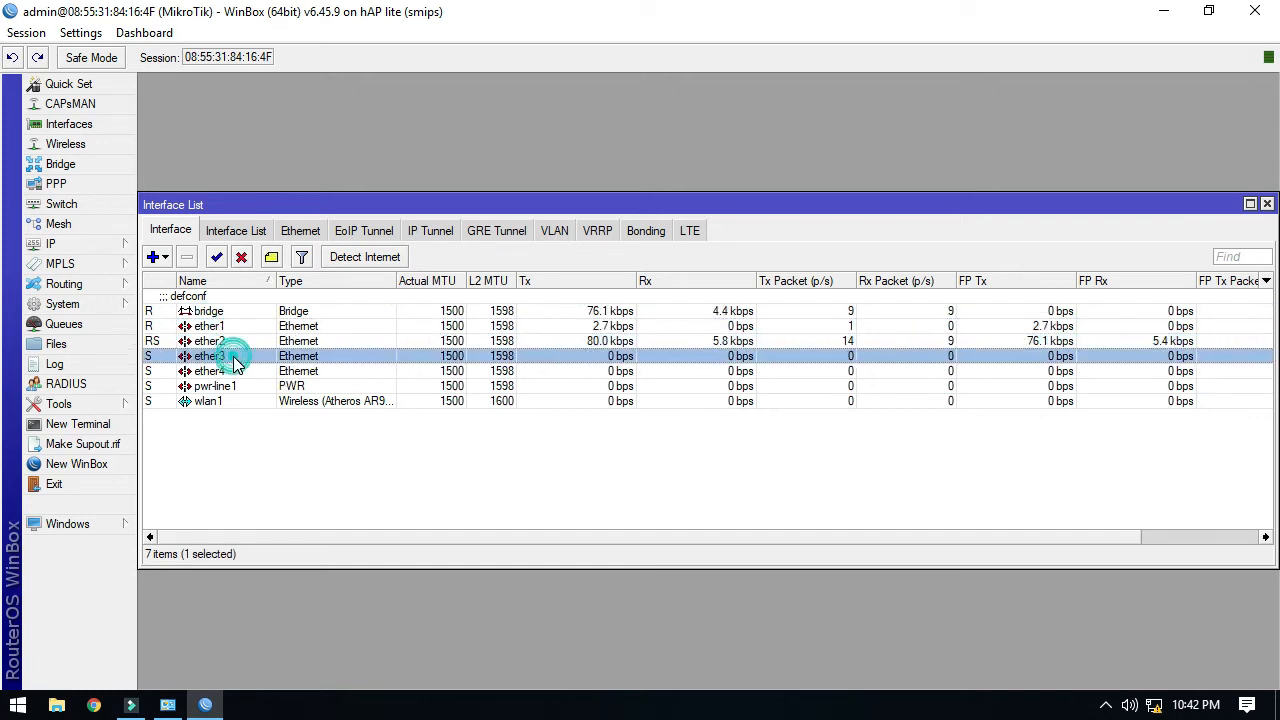
pyautogui.click(232, 371)
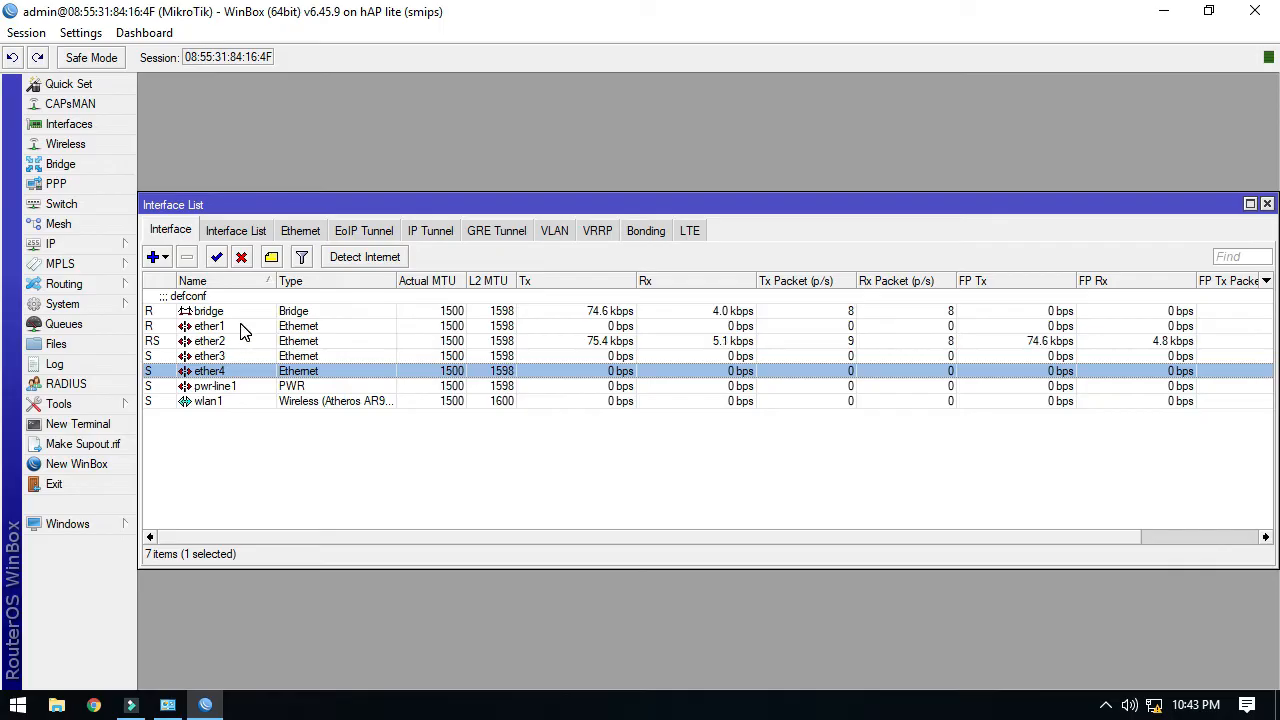
pyautogui.click(210, 401)
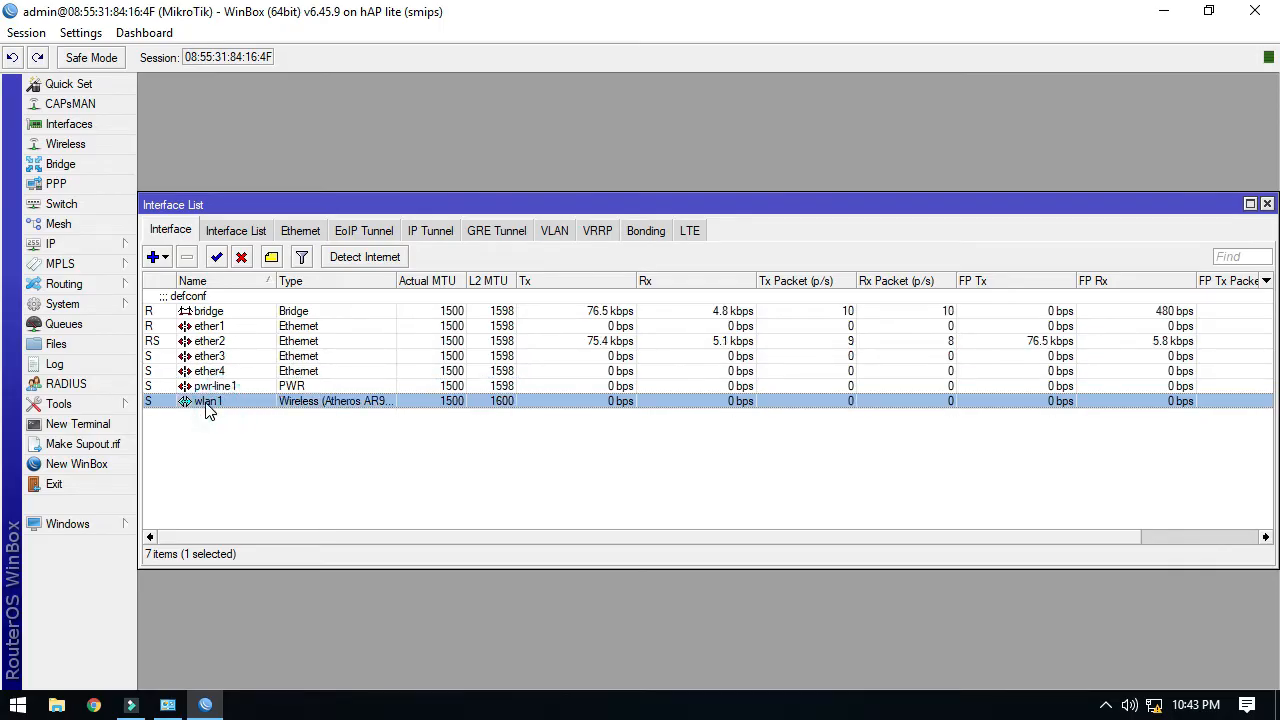
# Check the 192.168.88.1 address on bridge, then close the Address and Interface lists.
pyautogui.click(134, 247)
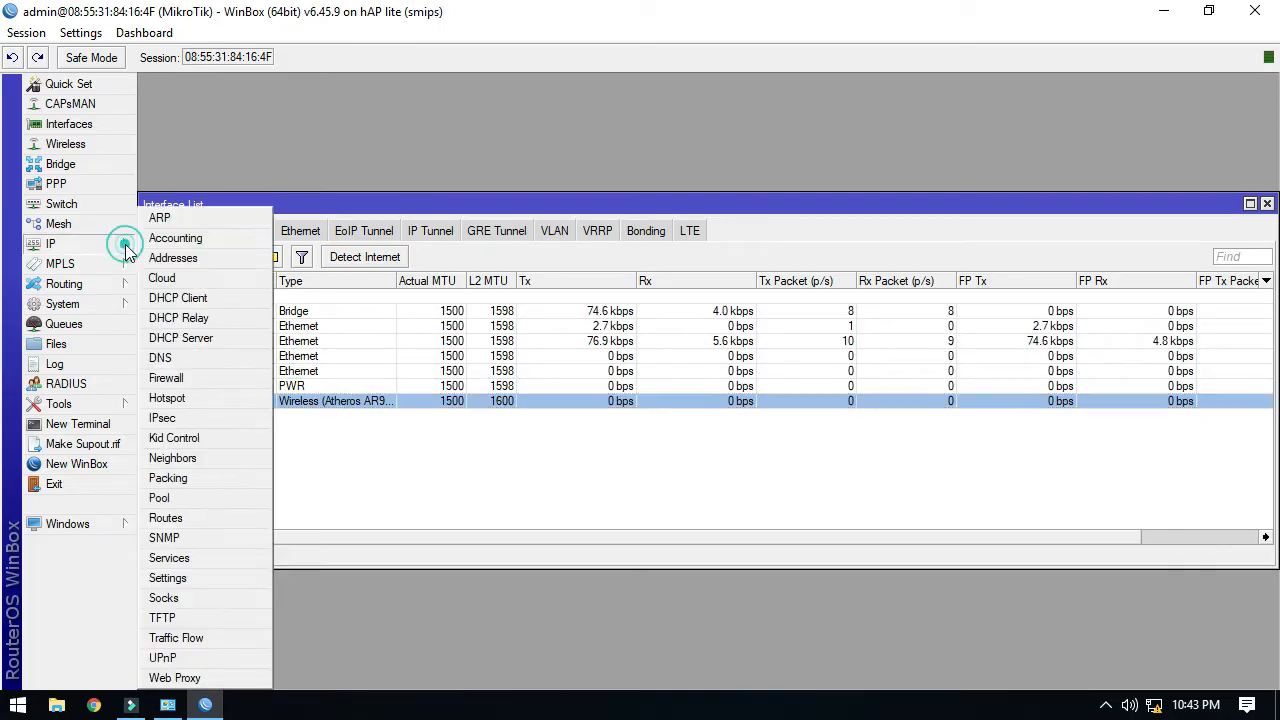
pyautogui.click(172, 258)
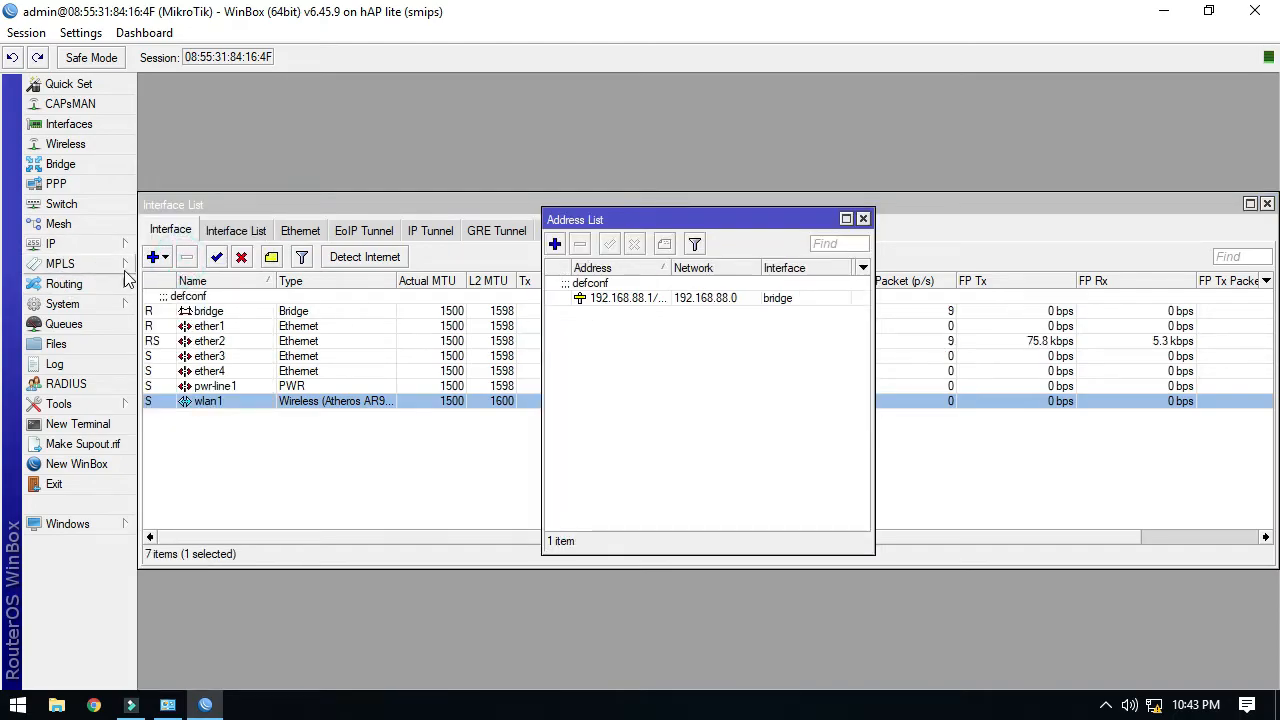
pyautogui.click(863, 218)
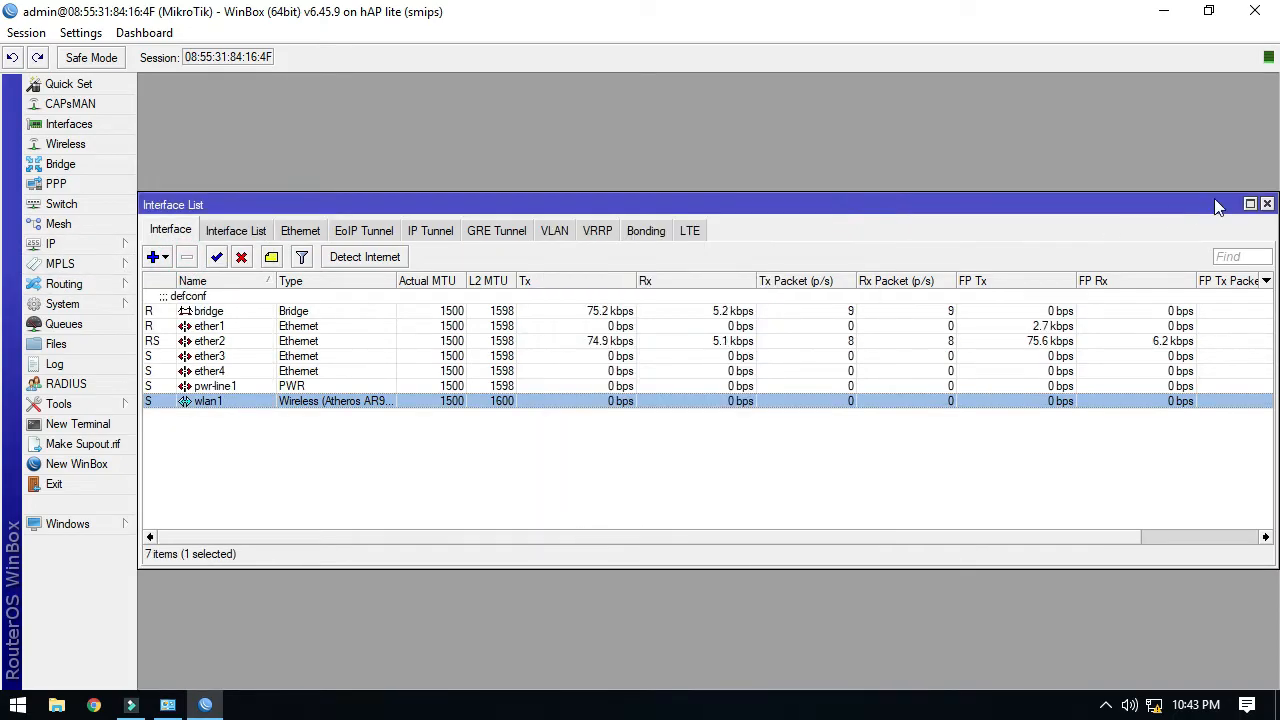
pyautogui.click(1266, 203)
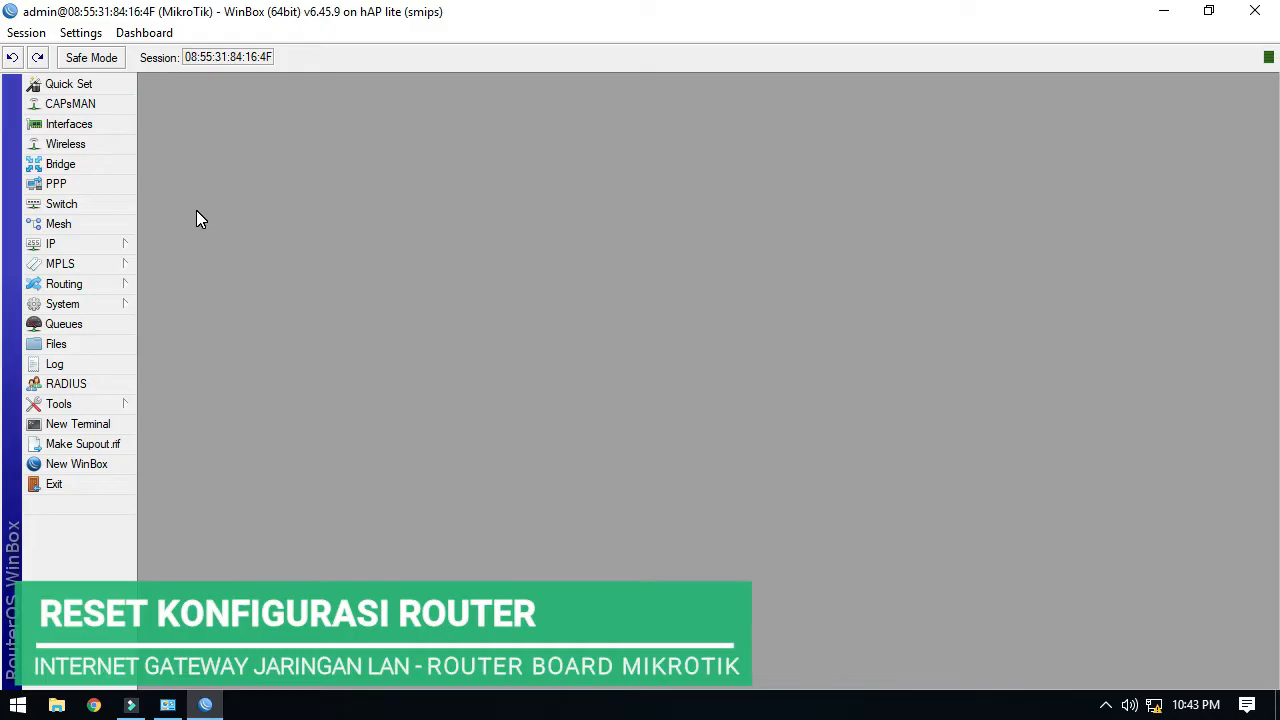
# Reset the router configuration with No Default Configuration, confirm the reboot, and cancel reconnecting.
pyautogui.click(110, 314)
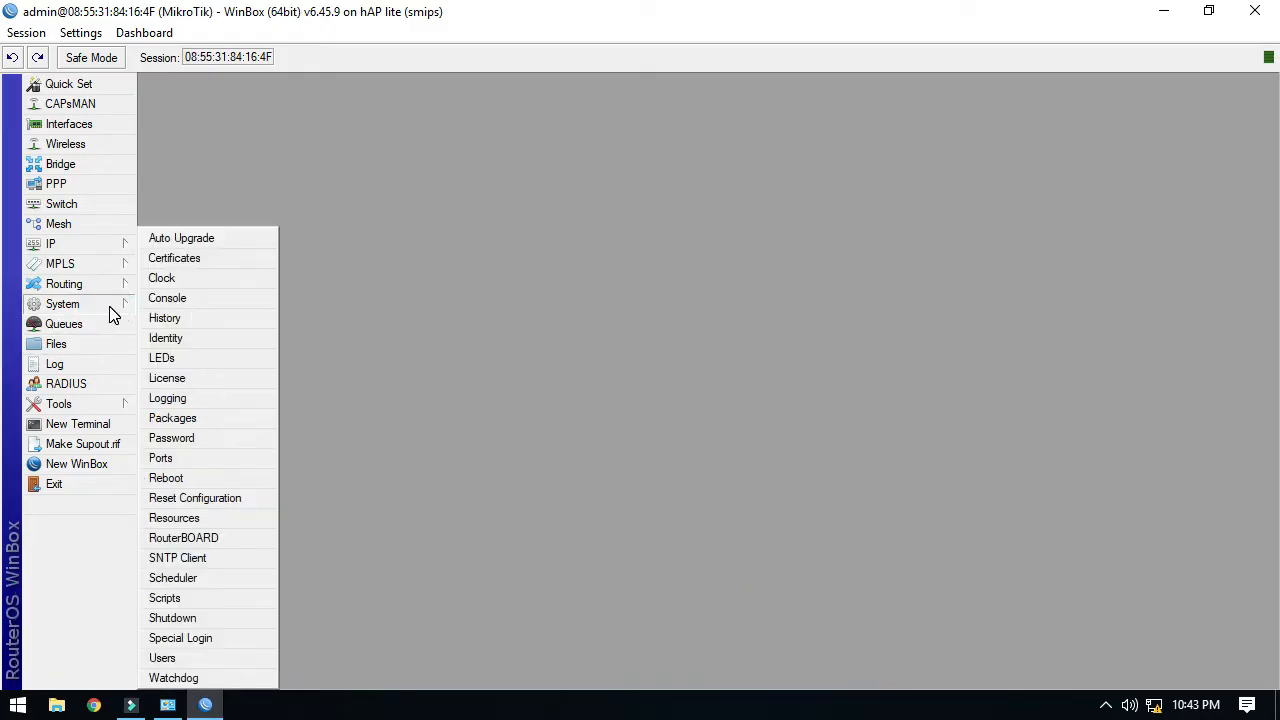
pyautogui.click(254, 505)
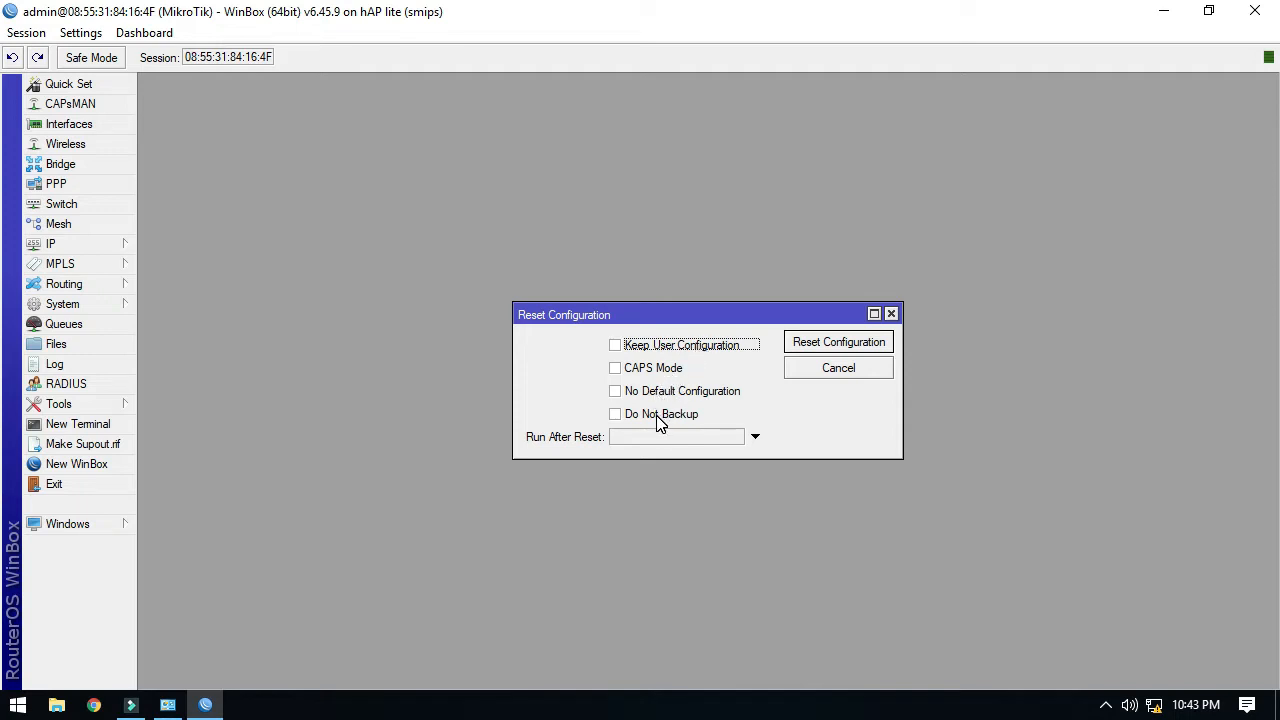
pyautogui.click(617, 393)
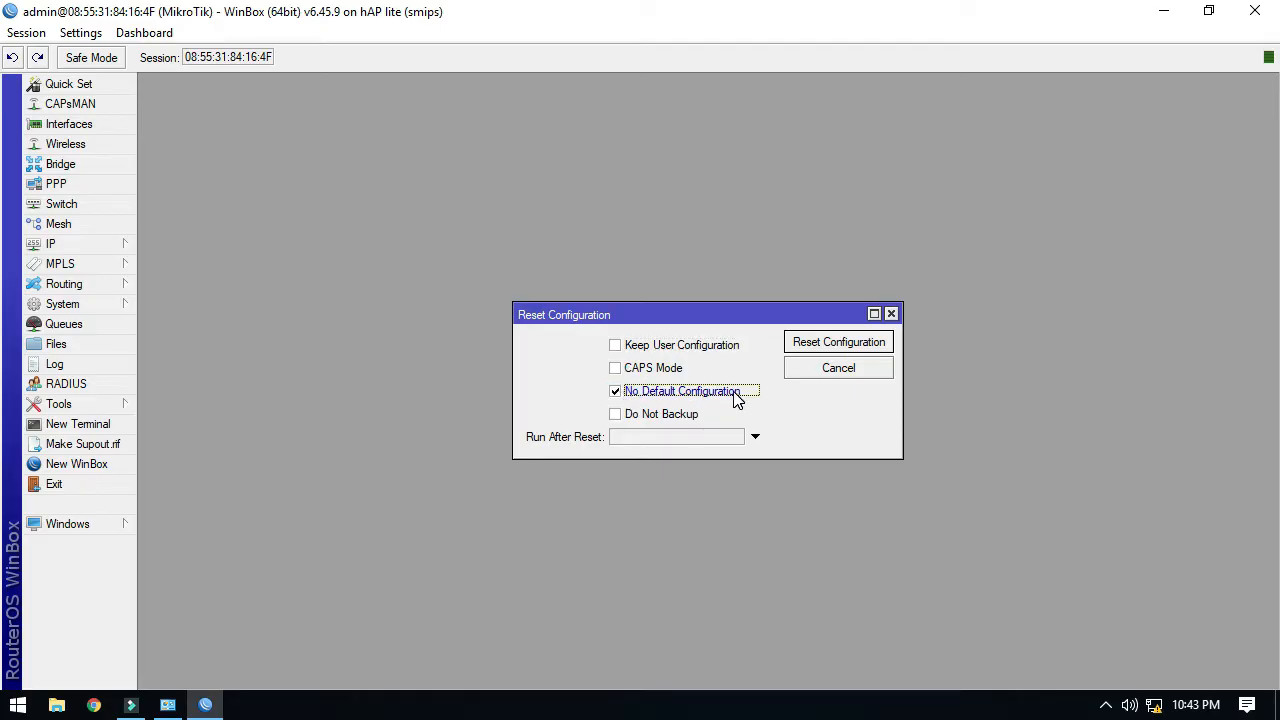
pyautogui.click(812, 344)
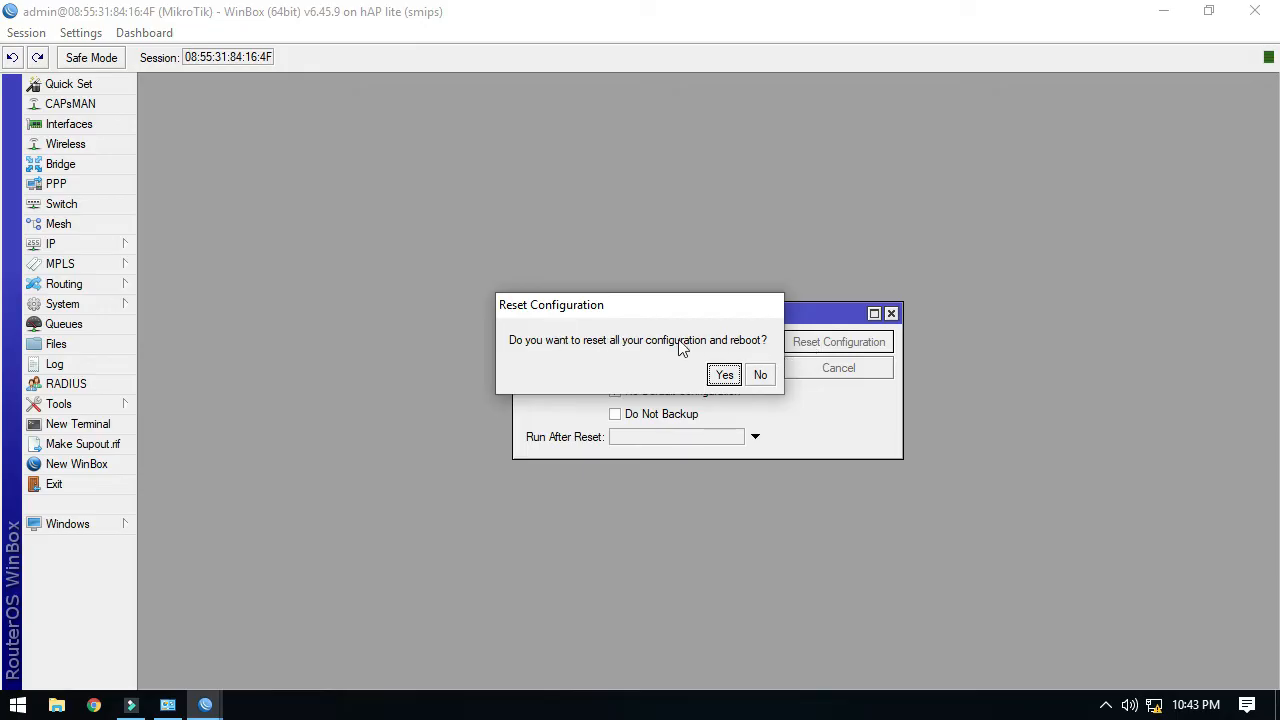
pyautogui.click(724, 375)
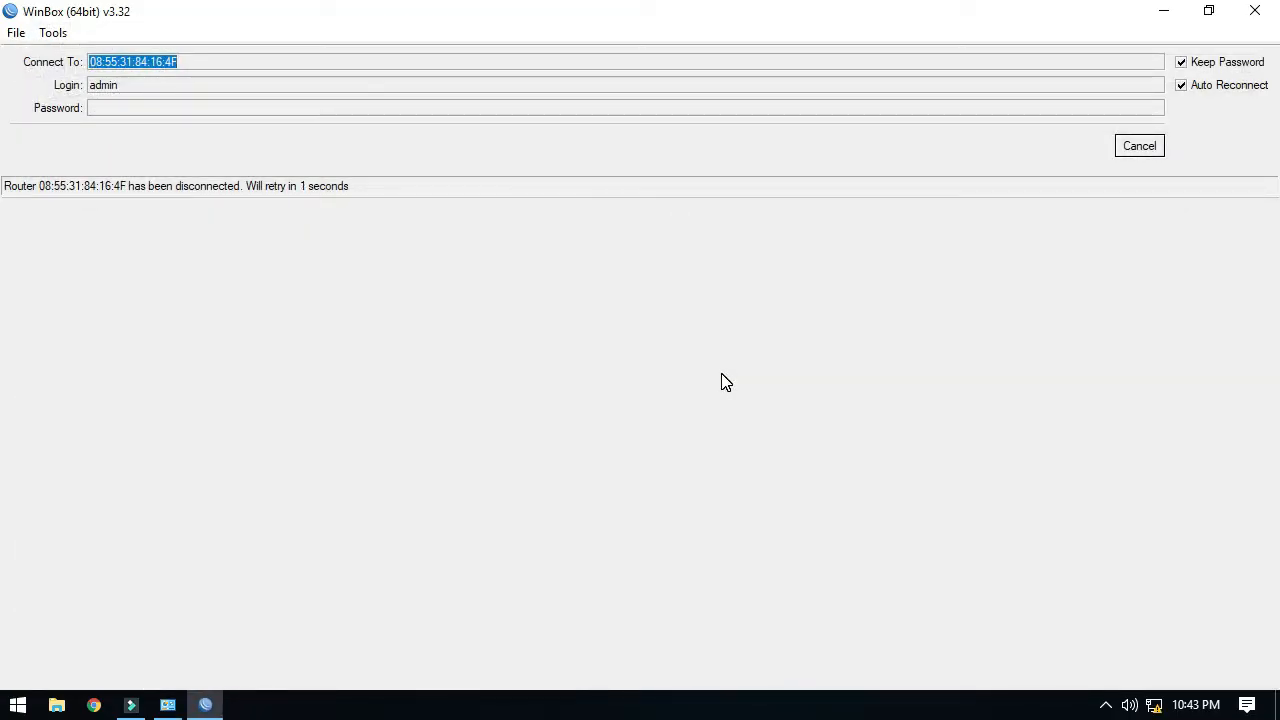
pyautogui.click(1137, 148)
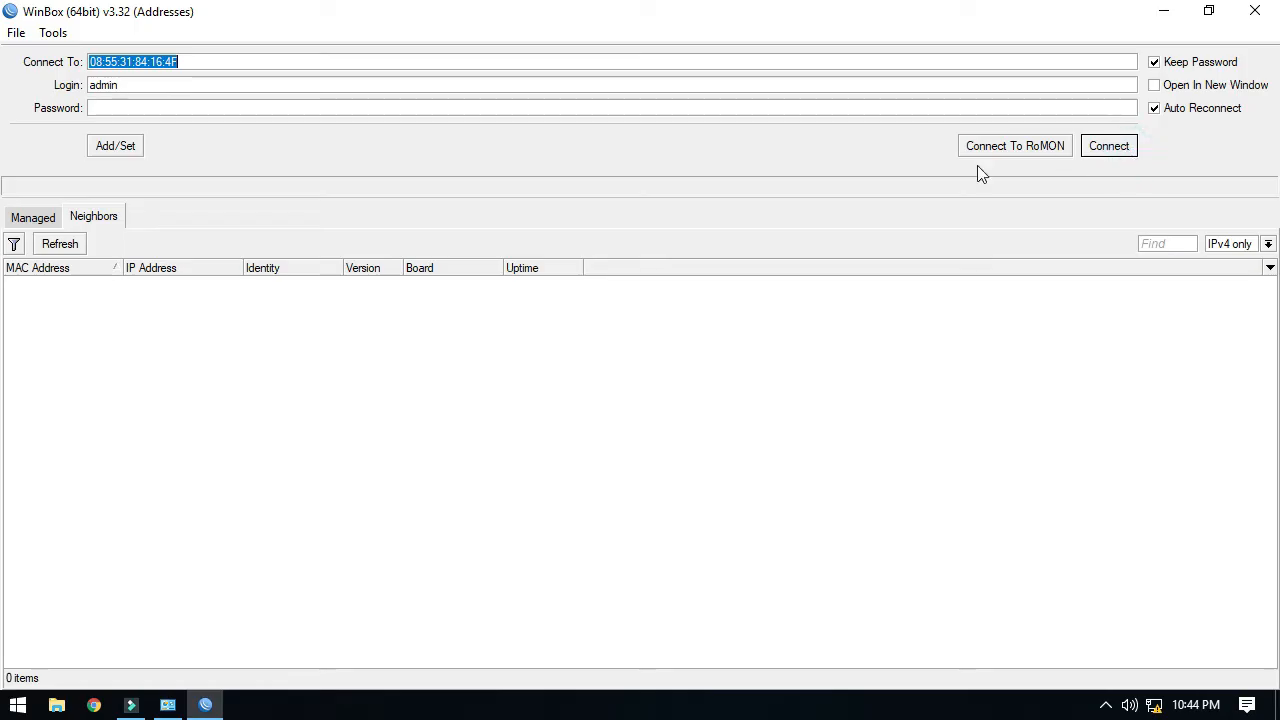
pyautogui.click(40, 218)
# Refresh Neighbors until the reset router appears with IP 0.0.0.0 and version 6.45.9 (long-term).
pyautogui.click(91, 219)
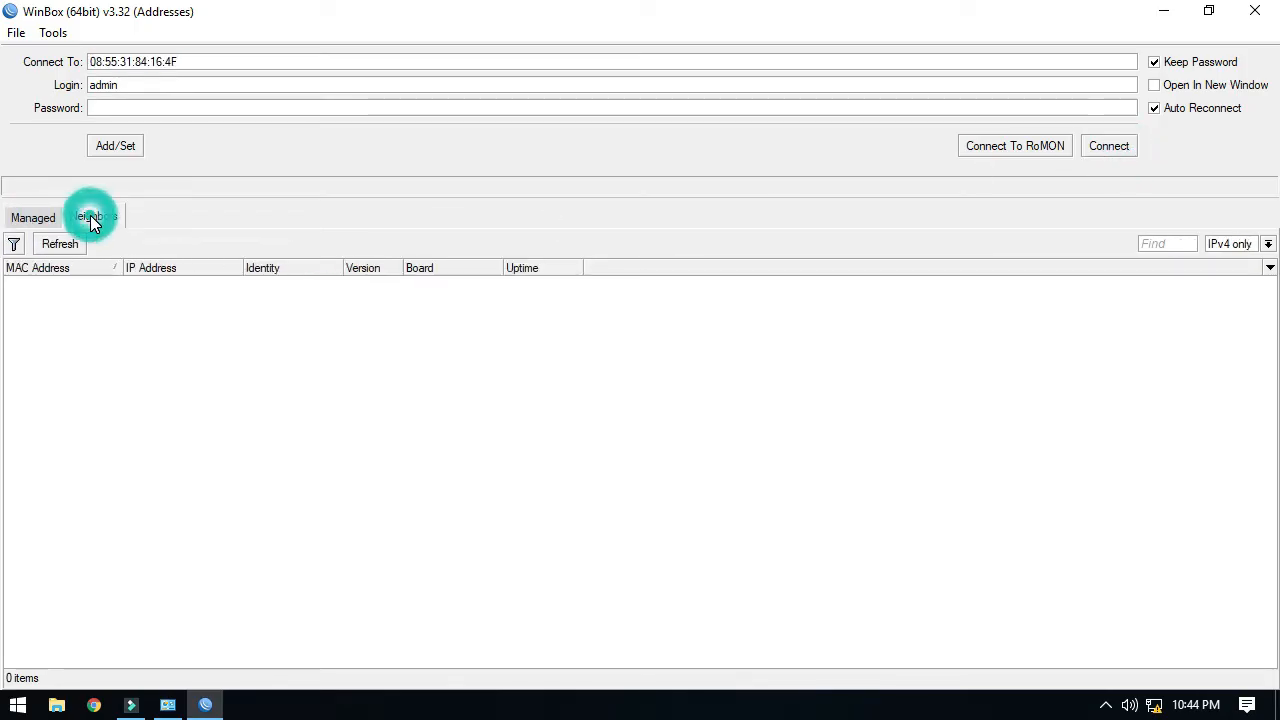
pyautogui.click(58, 245)
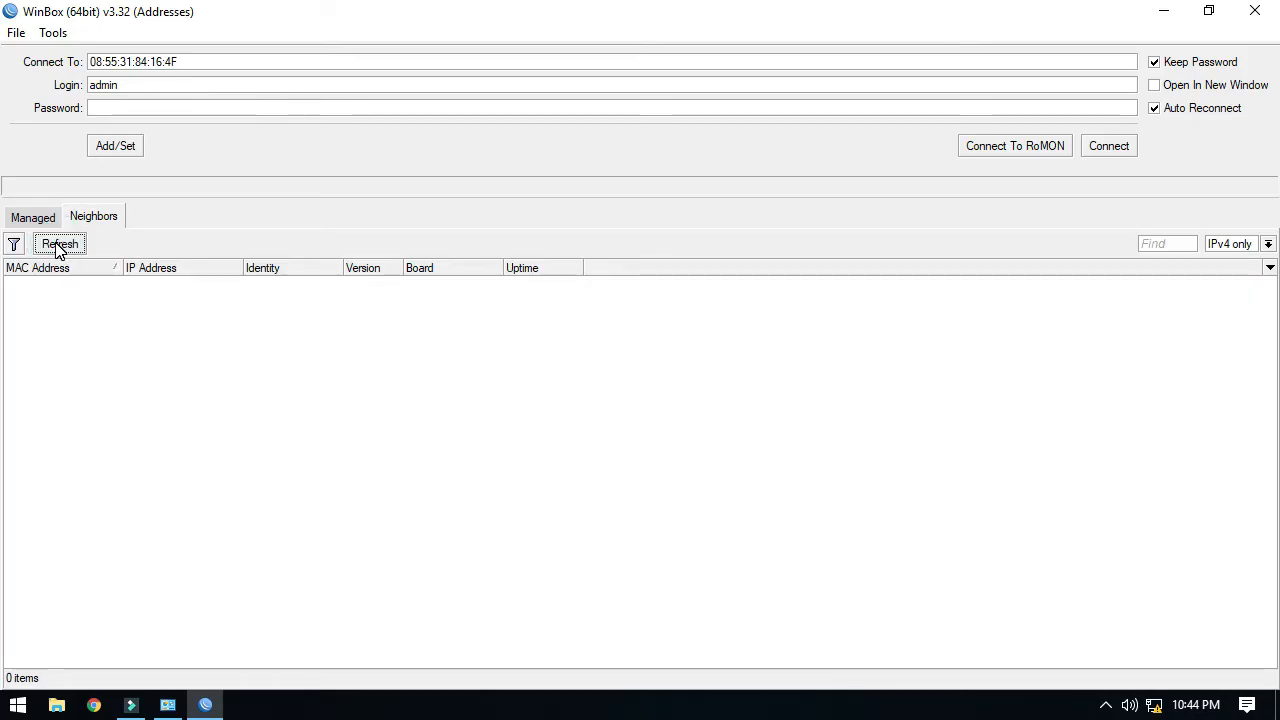
pyautogui.click(60, 247)
pyautogui.click(48, 248)
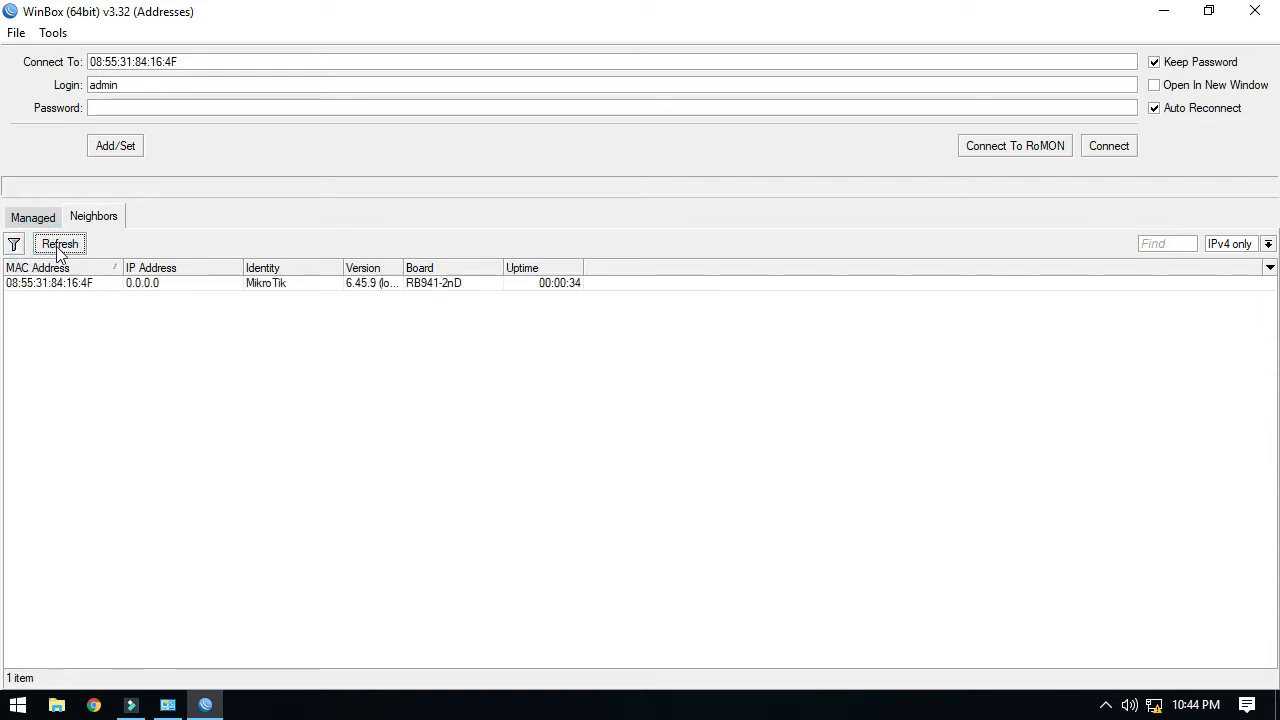
pyautogui.click(383, 289)
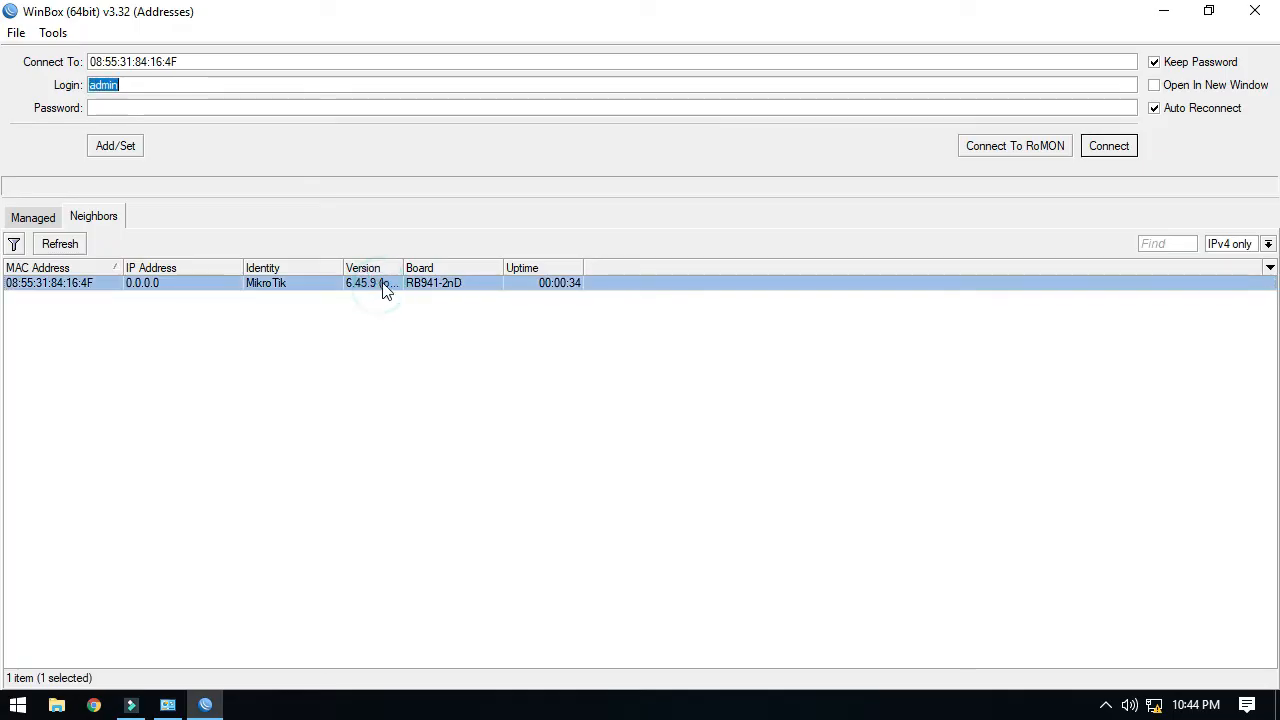
pyautogui.moveTo(403, 267); pyautogui.dragTo(455, 267)
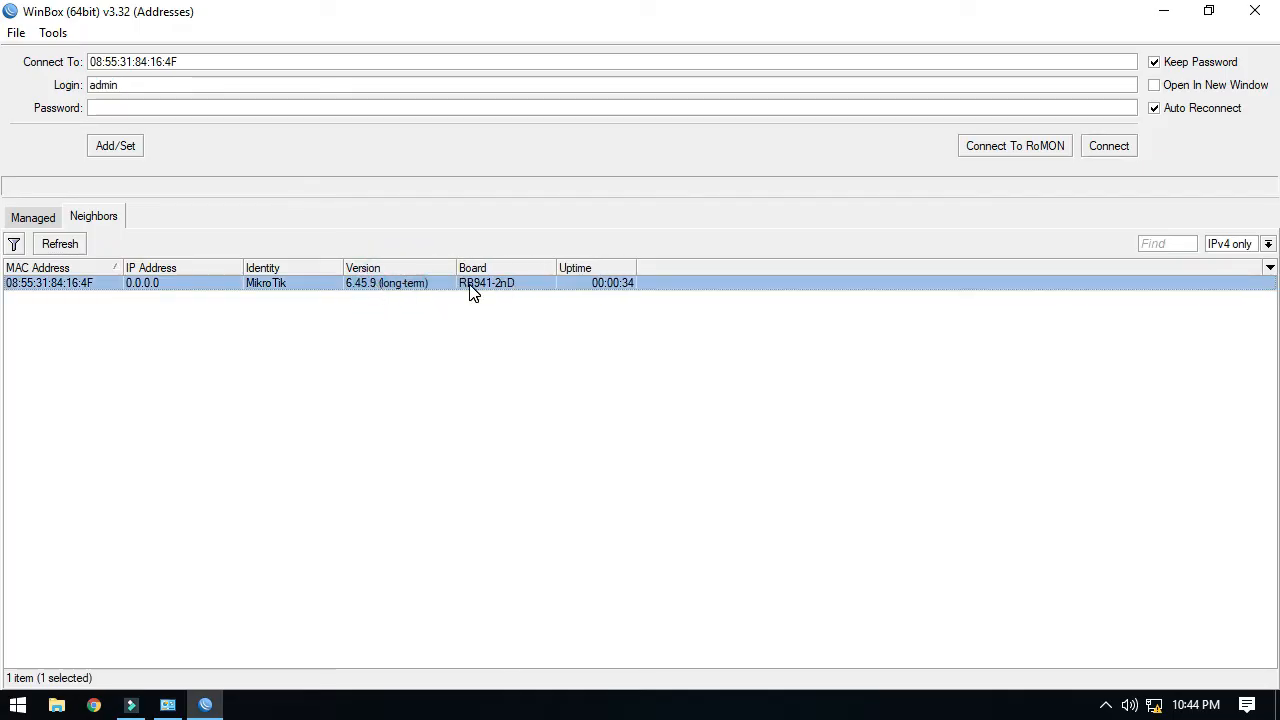
# Log in to the reset router using its MAC address.
pyautogui.click(170, 284)
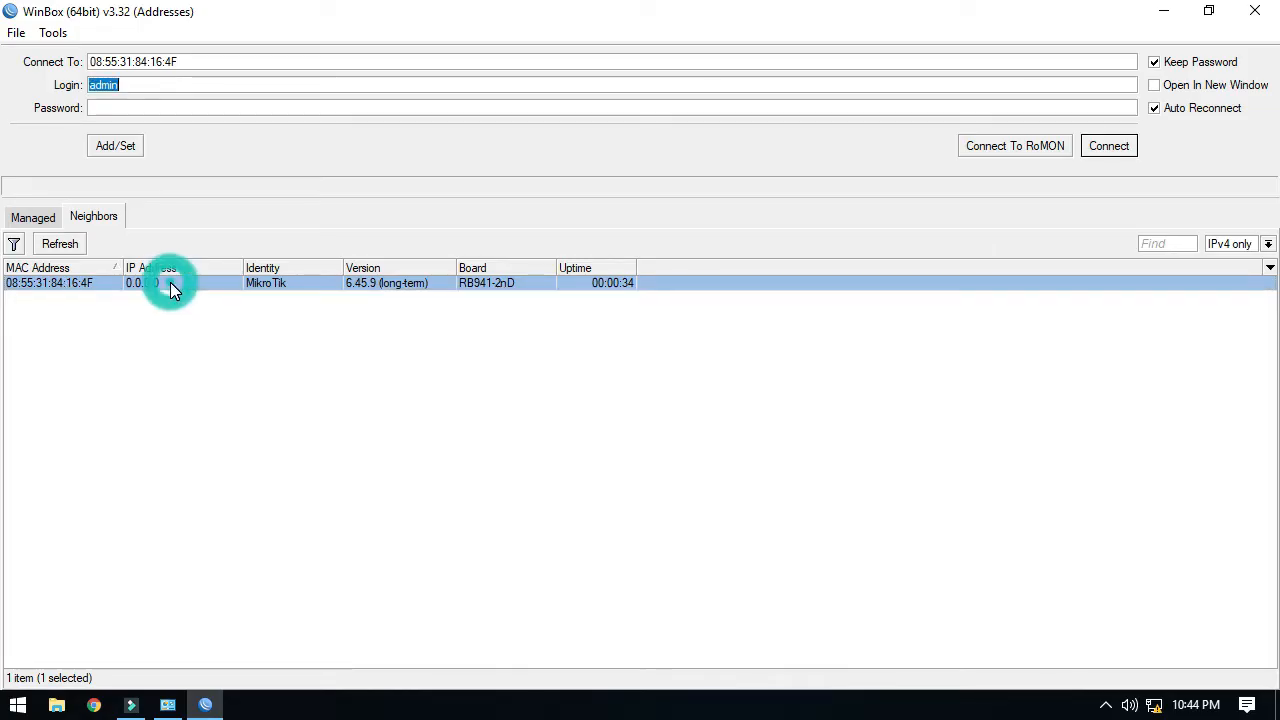
pyautogui.click(78, 285)
pyautogui.click(1110, 148)
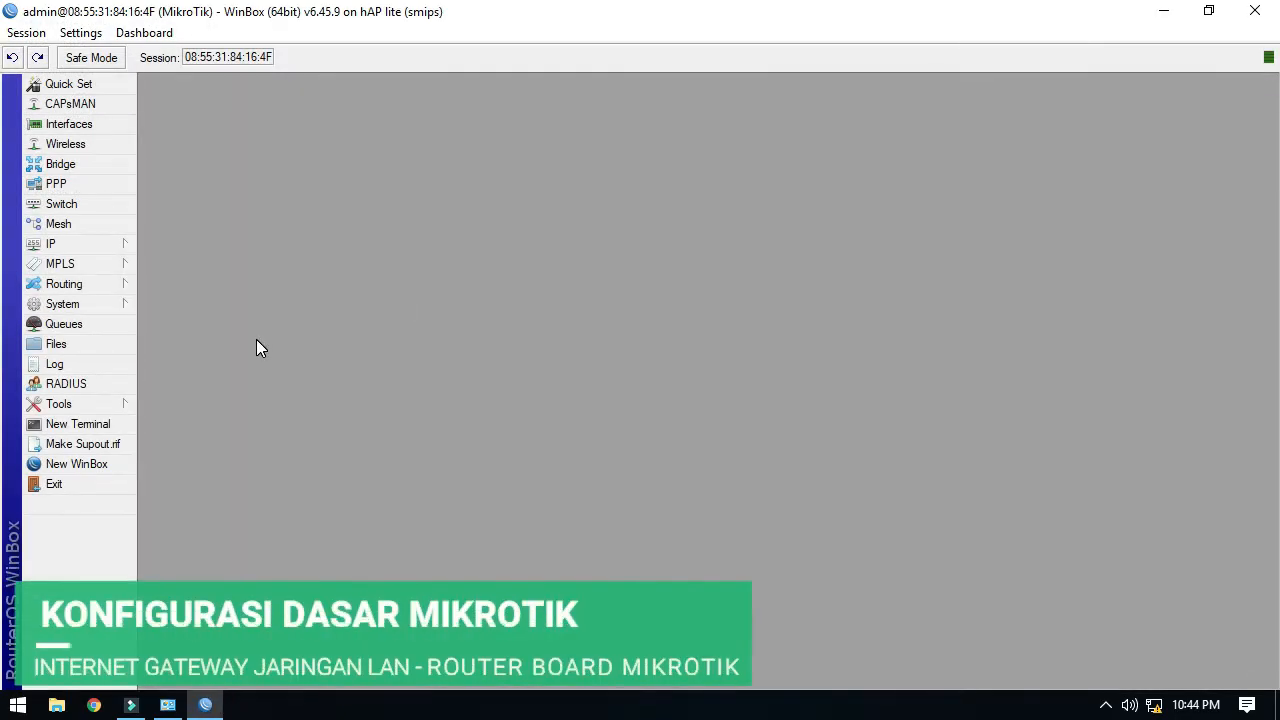
# Review the router's ether1–ether4 ports and disabled wlan1 in the Interface List.
pyautogui.click(106, 128)
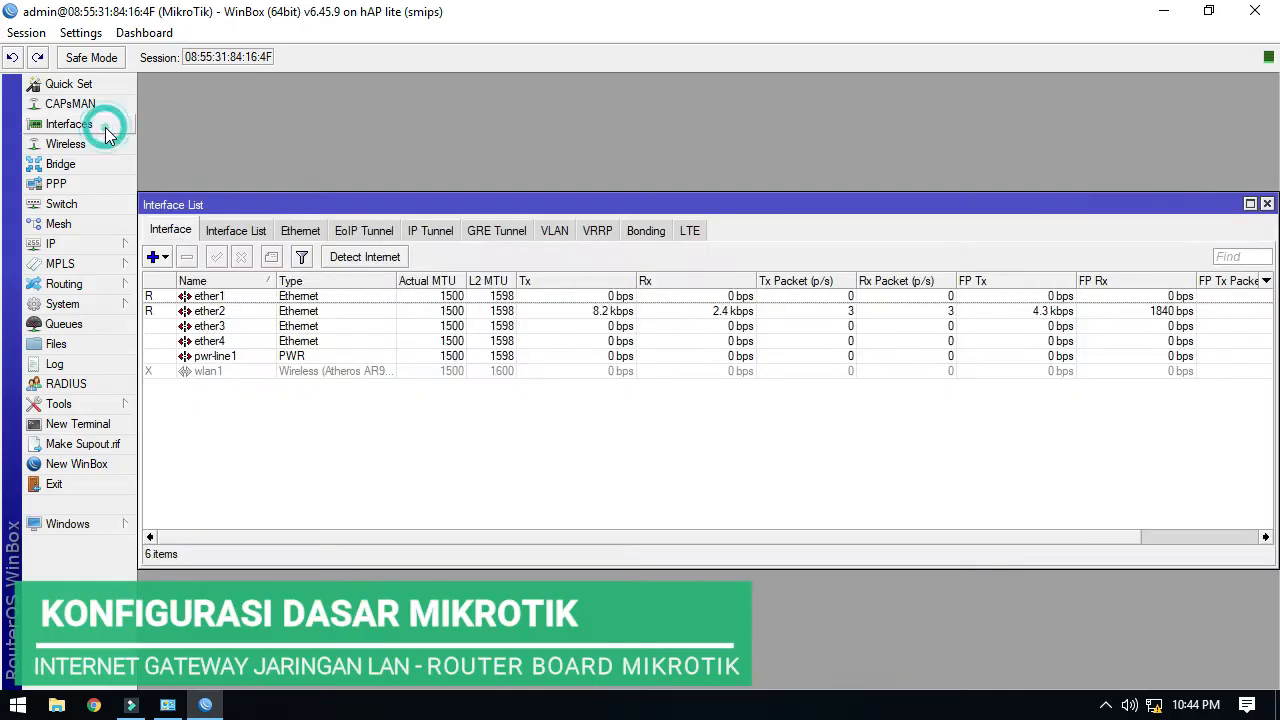
pyautogui.click(234, 299)
pyautogui.click(230, 312)
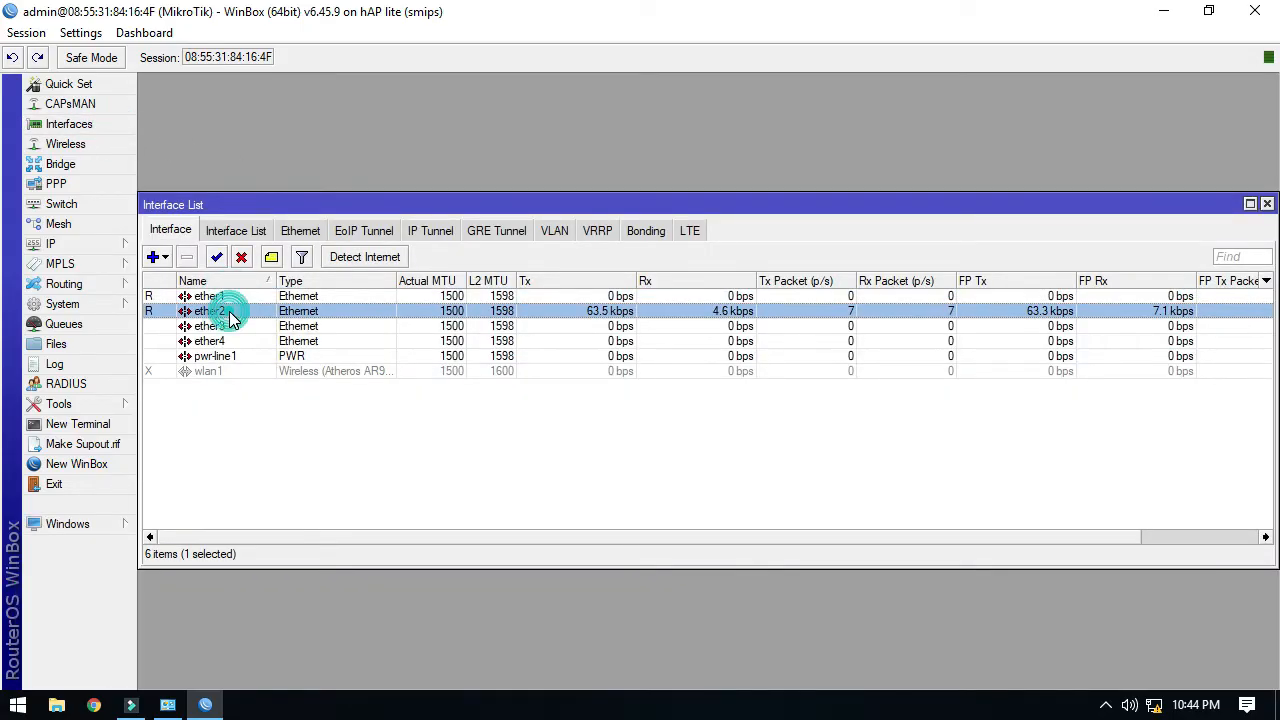
pyautogui.click(232, 326)
pyautogui.click(234, 341)
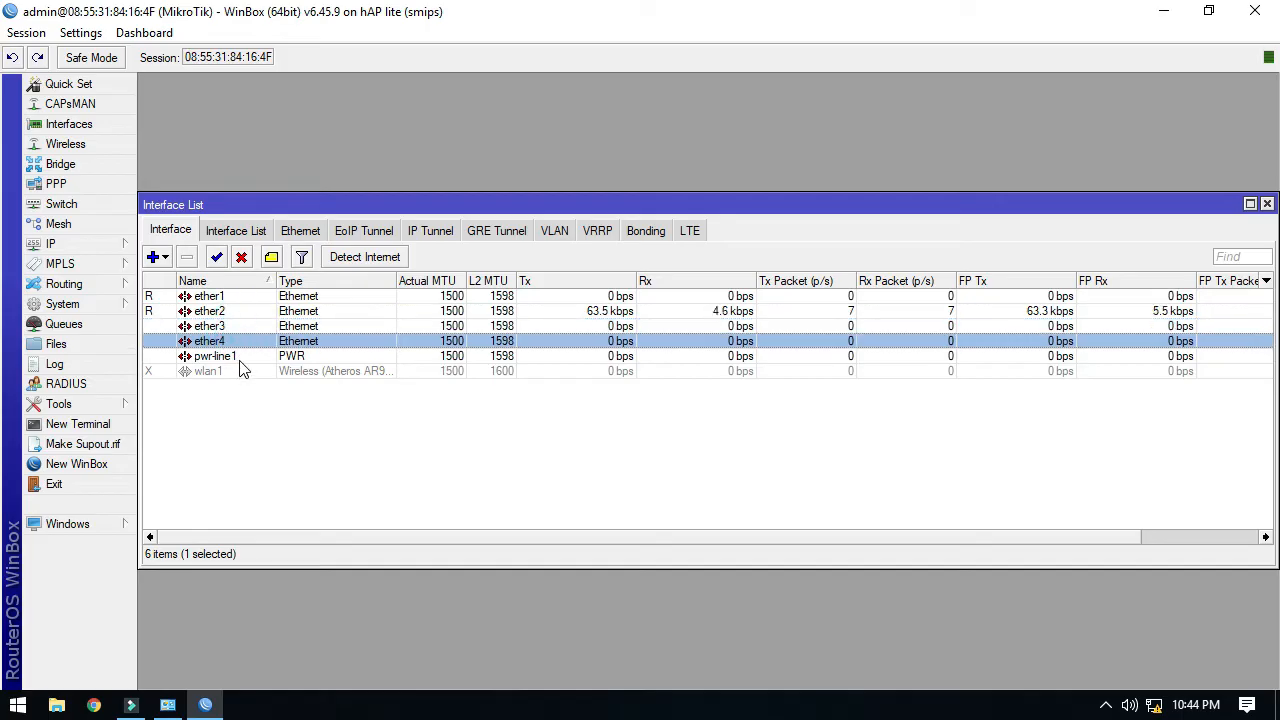
pyautogui.click(238, 373)
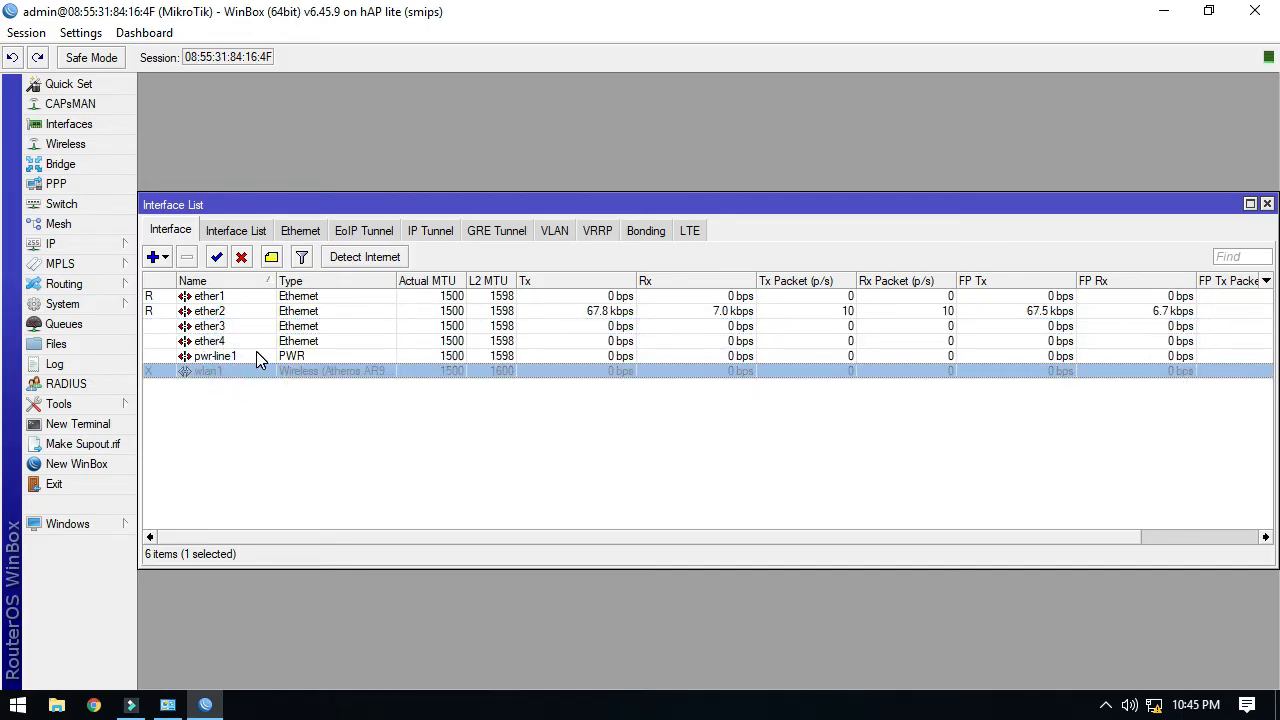
# Rename the ether1 port to ether1isp.
pyautogui.click(245, 298)
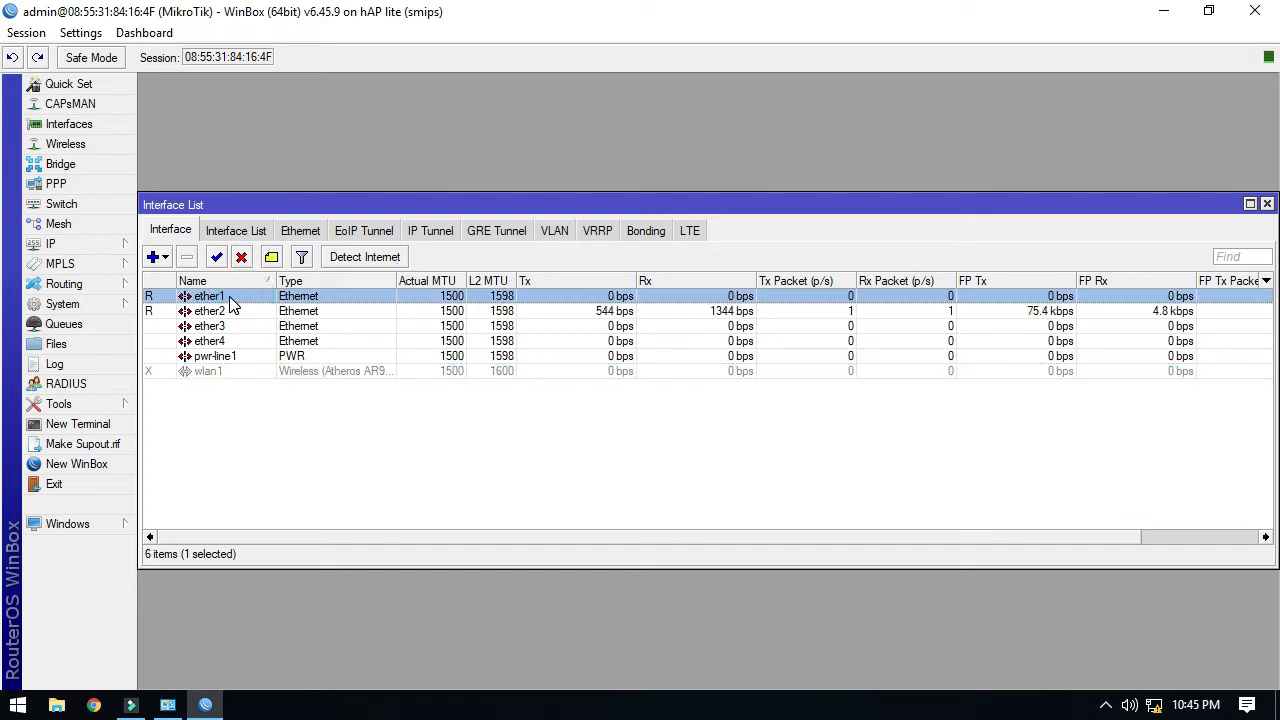
pyautogui.doubleClick(229, 298)
pyautogui.click(705, 223)
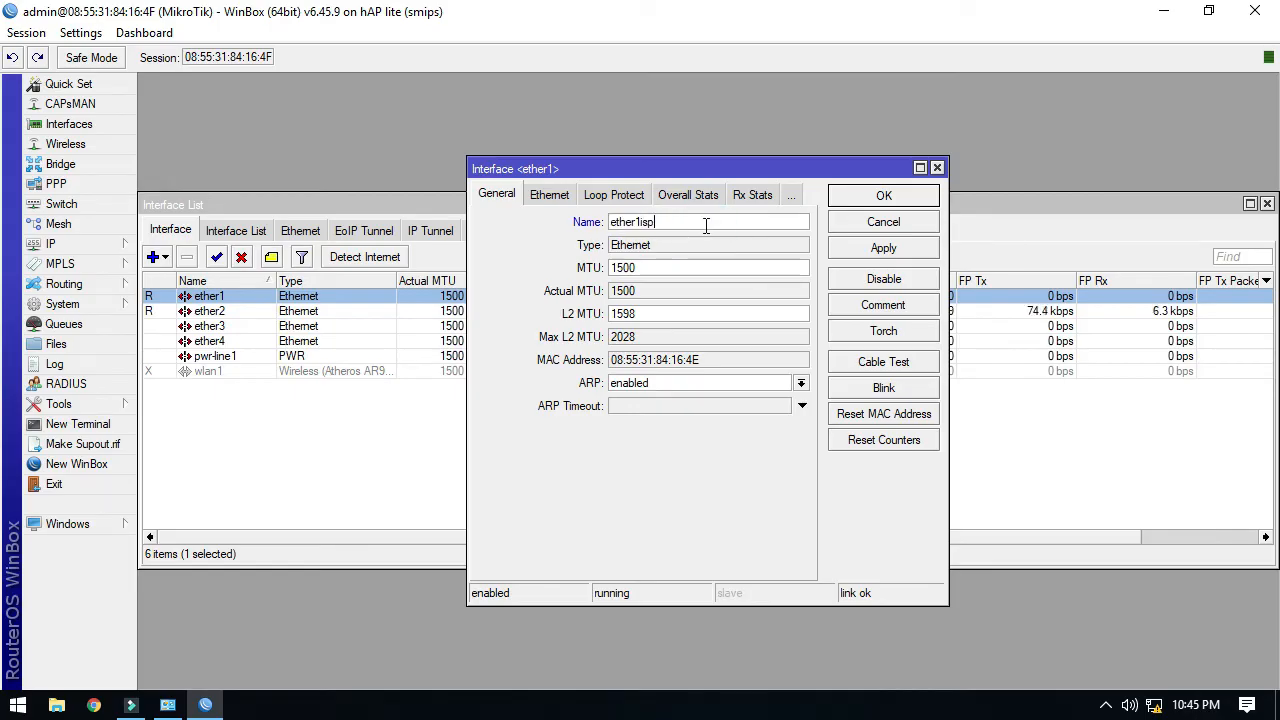
pyautogui.click(860, 245)
pyautogui.click(866, 224)
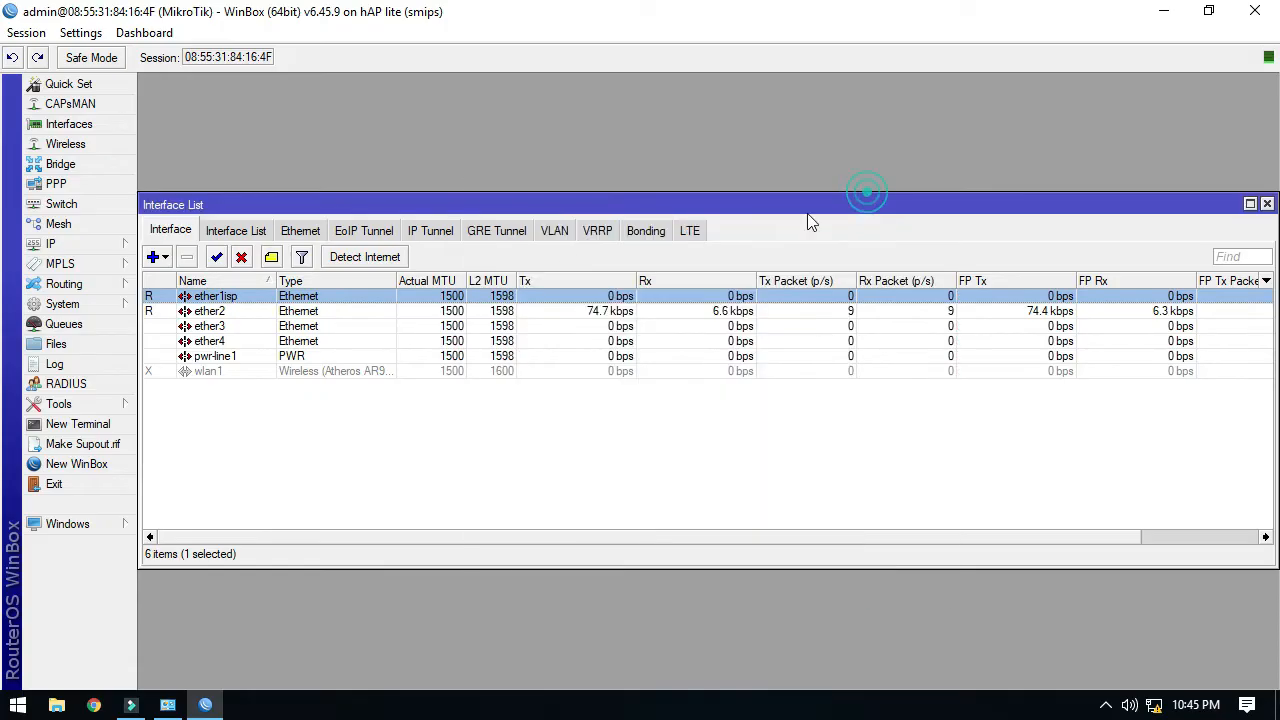
# Rename the ether2 port to ether2lan.
pyautogui.doubleClick(229, 312)
pyautogui.click(708, 222)
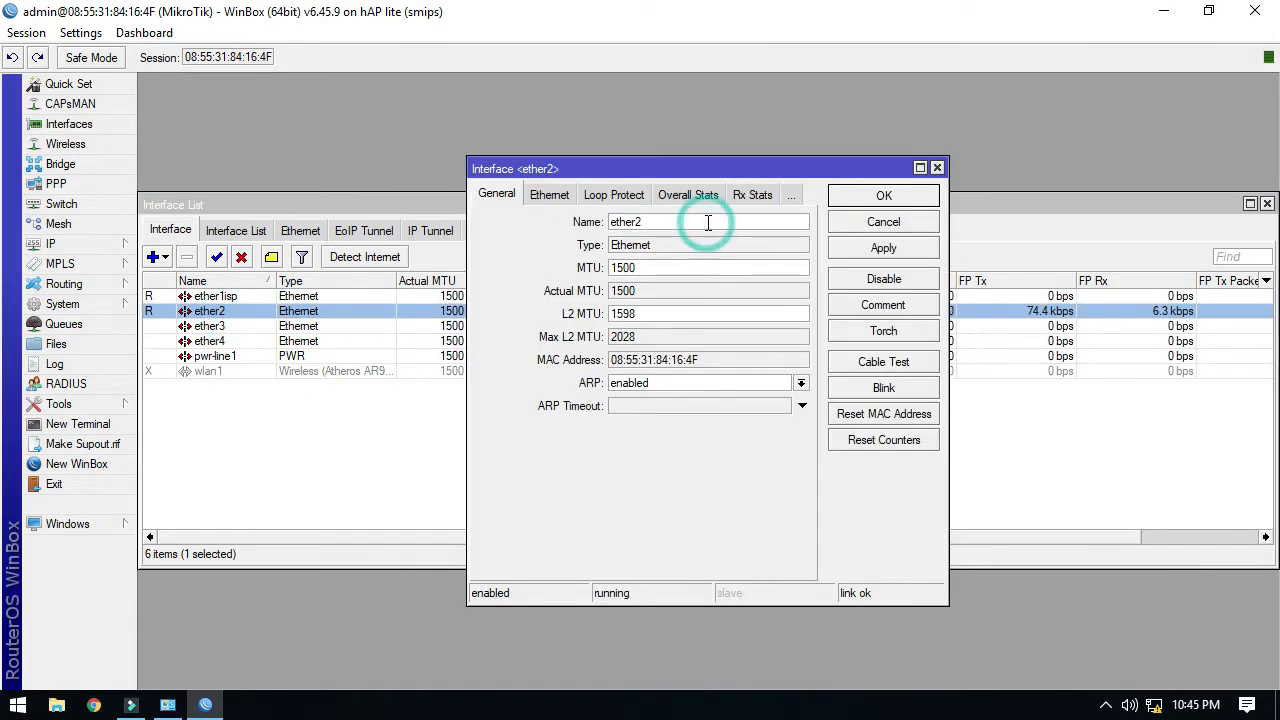
pyautogui.write('lan')
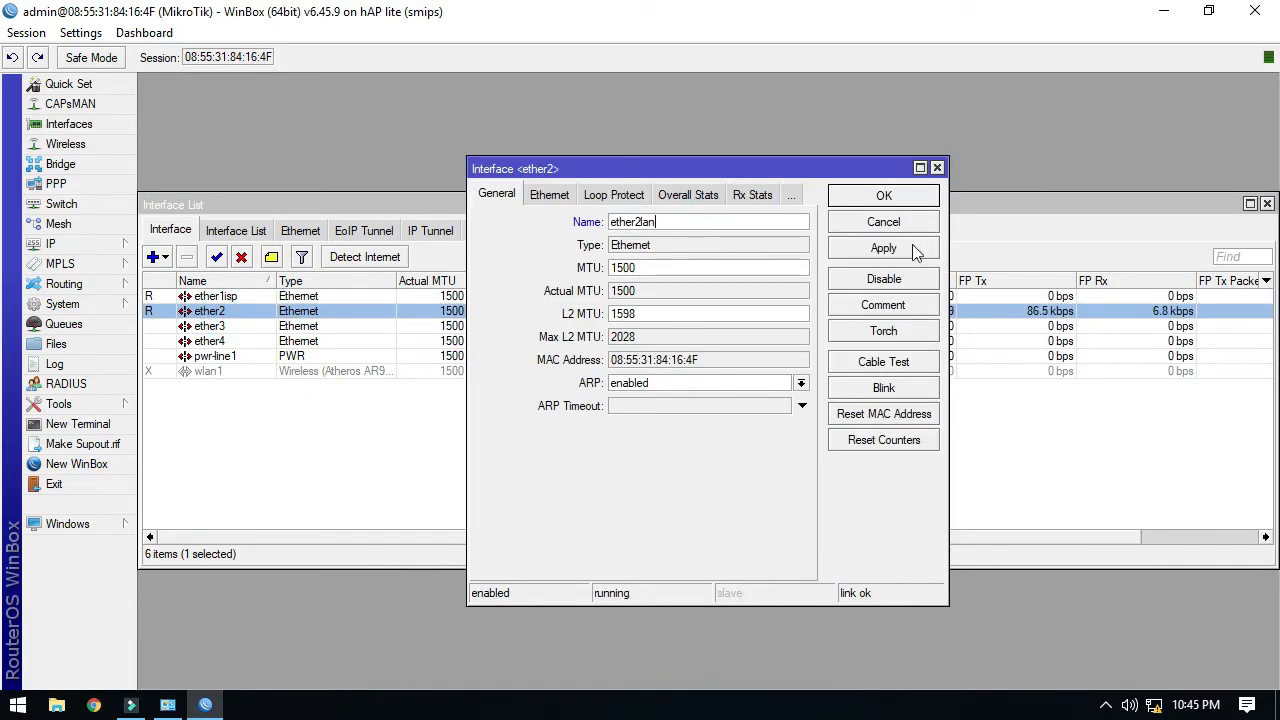
pyautogui.click(883, 249)
pyautogui.click(885, 196)
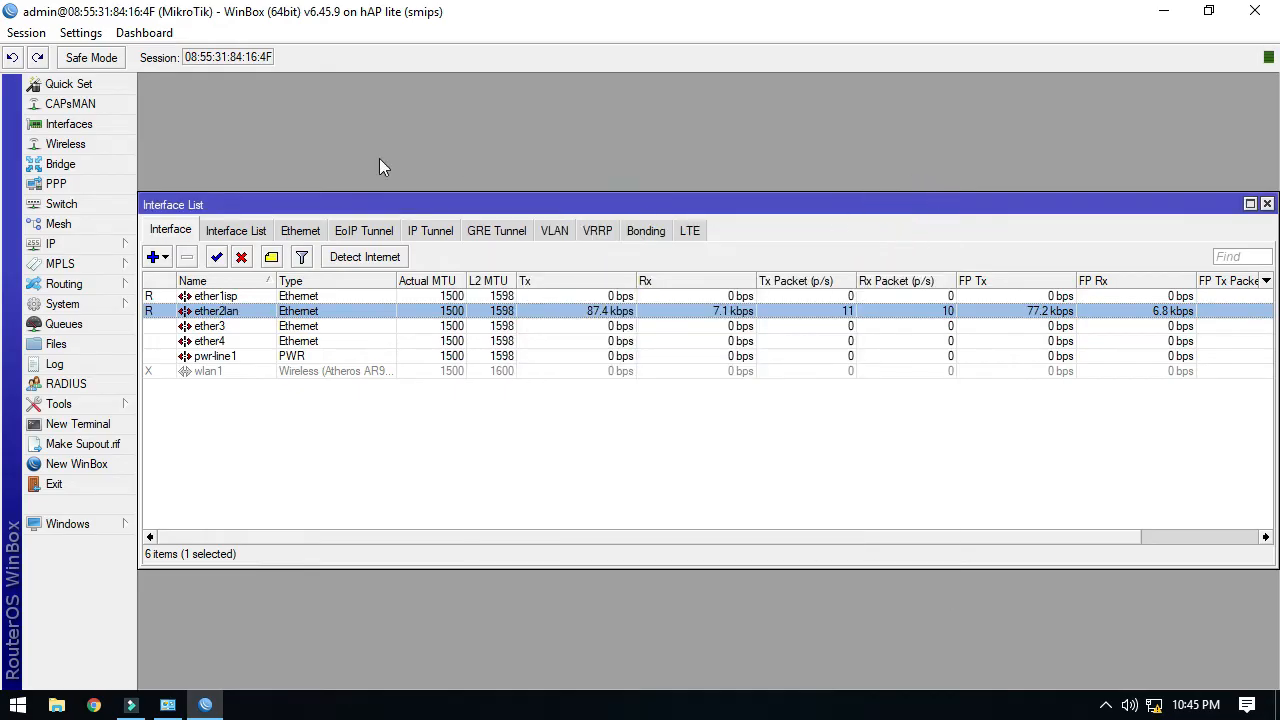
pyautogui.moveTo(241, 201); pyautogui.dragTo(242, 82)
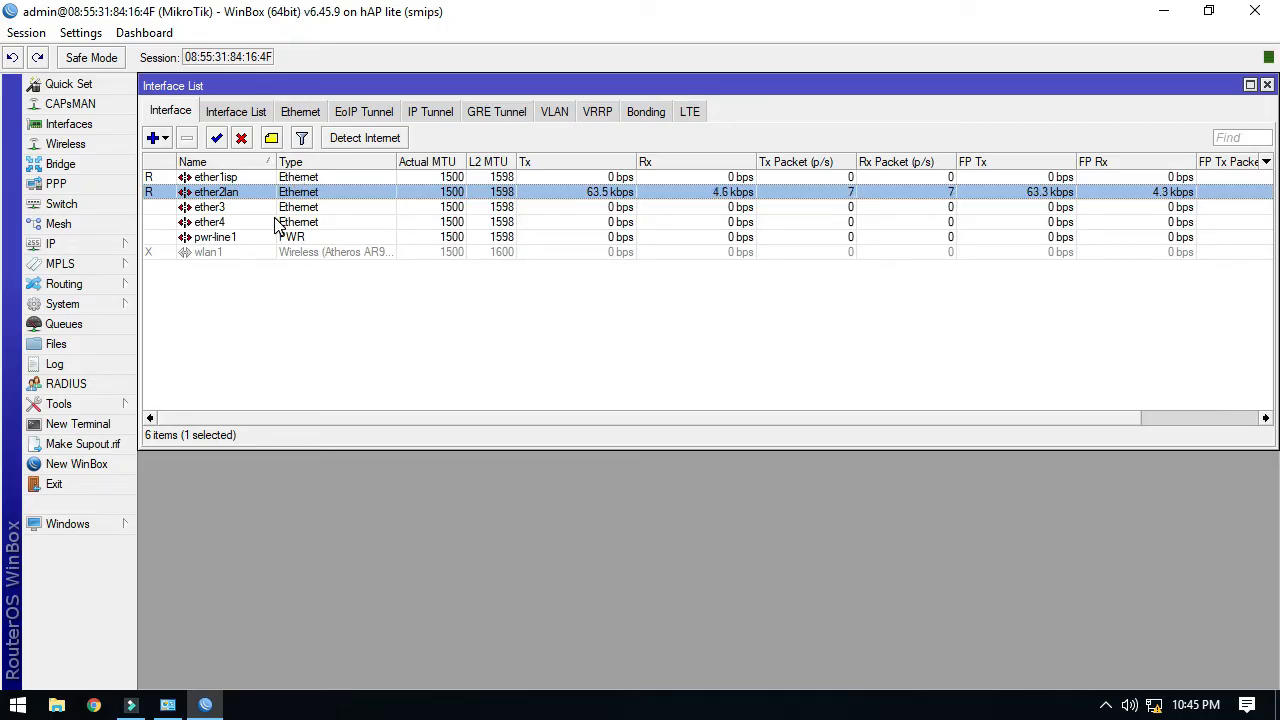
pyautogui.click(128, 245)
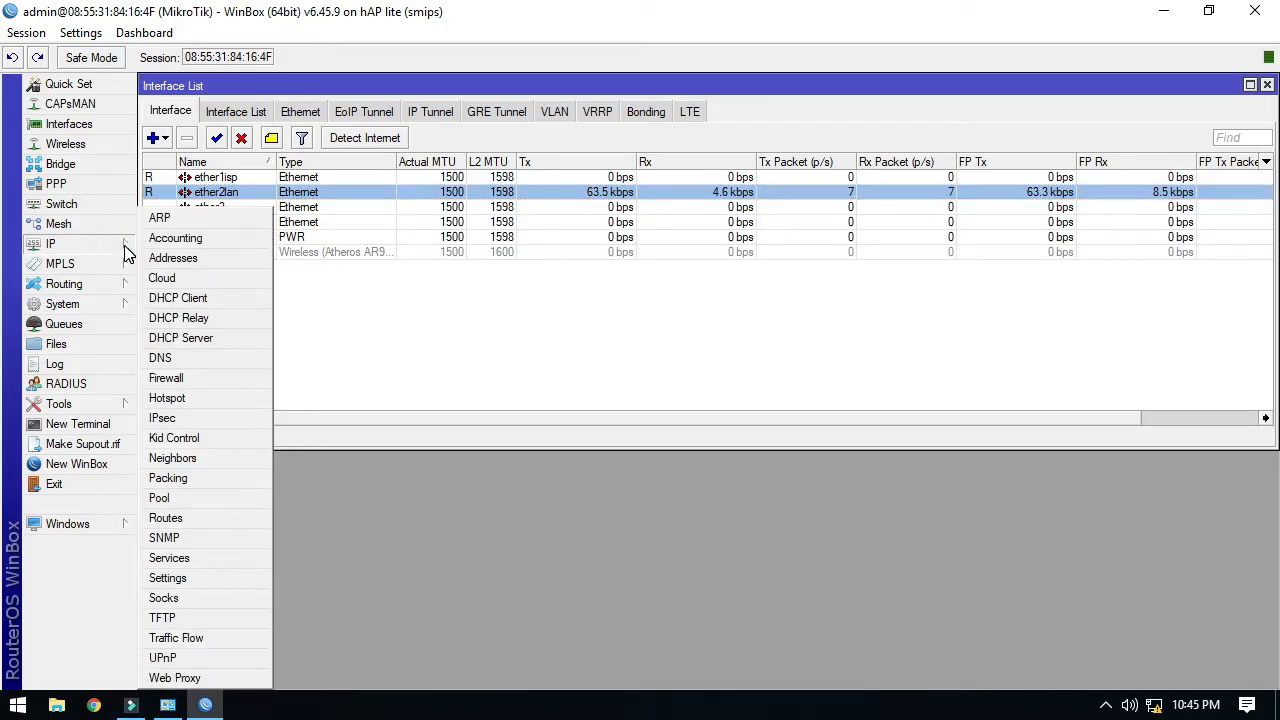
# Add the address 10.10.10.1/24 on interface ether1isp.
pyautogui.click(192, 262)
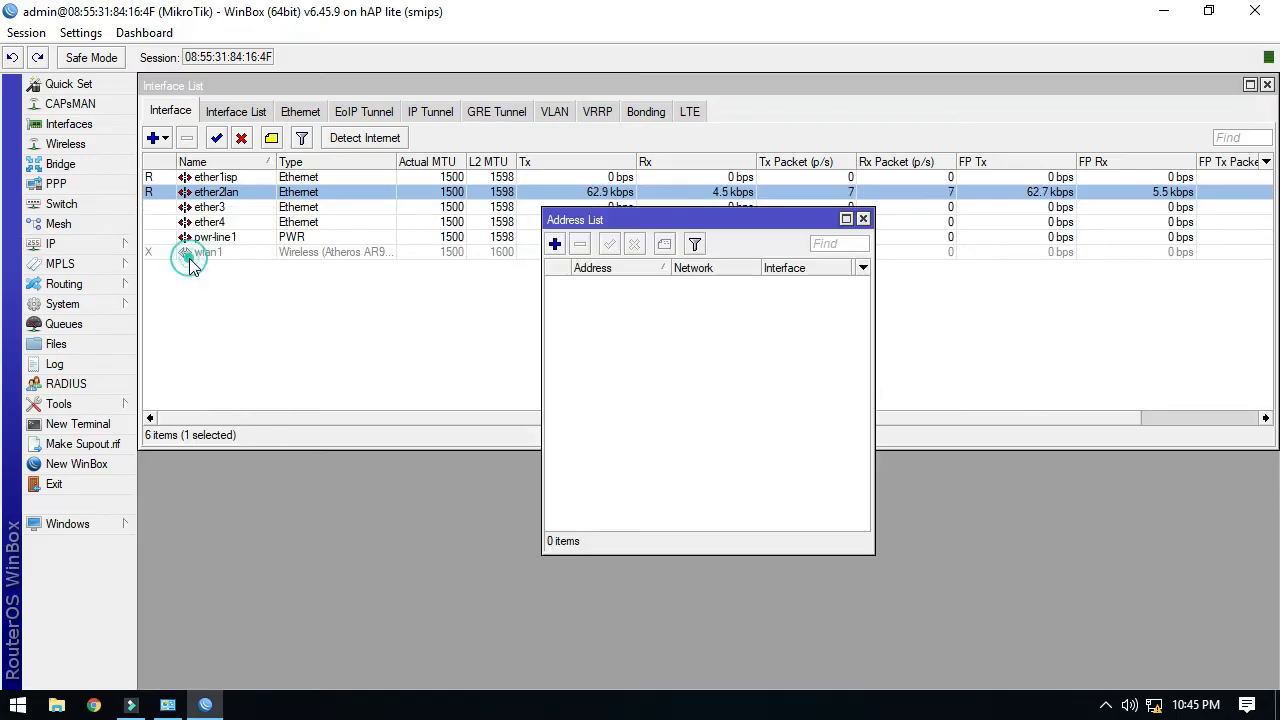
pyautogui.click(554, 245)
pyautogui.write('10.10.10.')
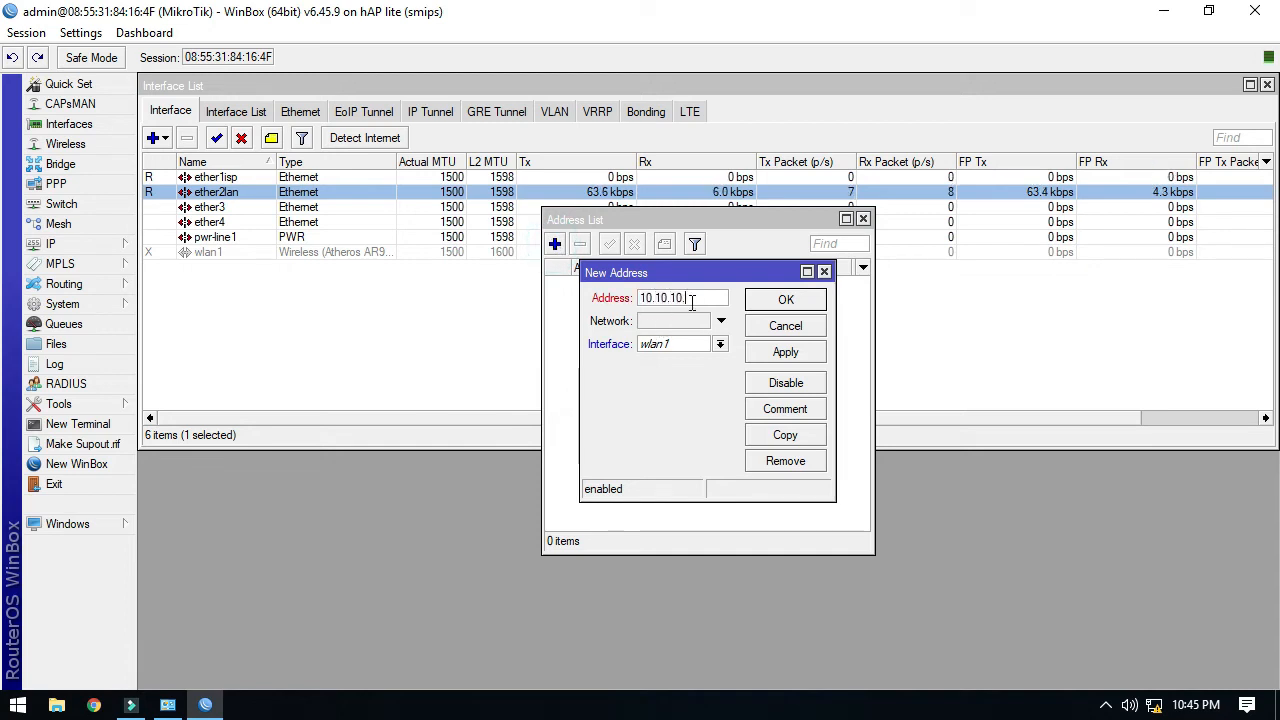
pyautogui.write('1/24')
pyautogui.click(678, 346)
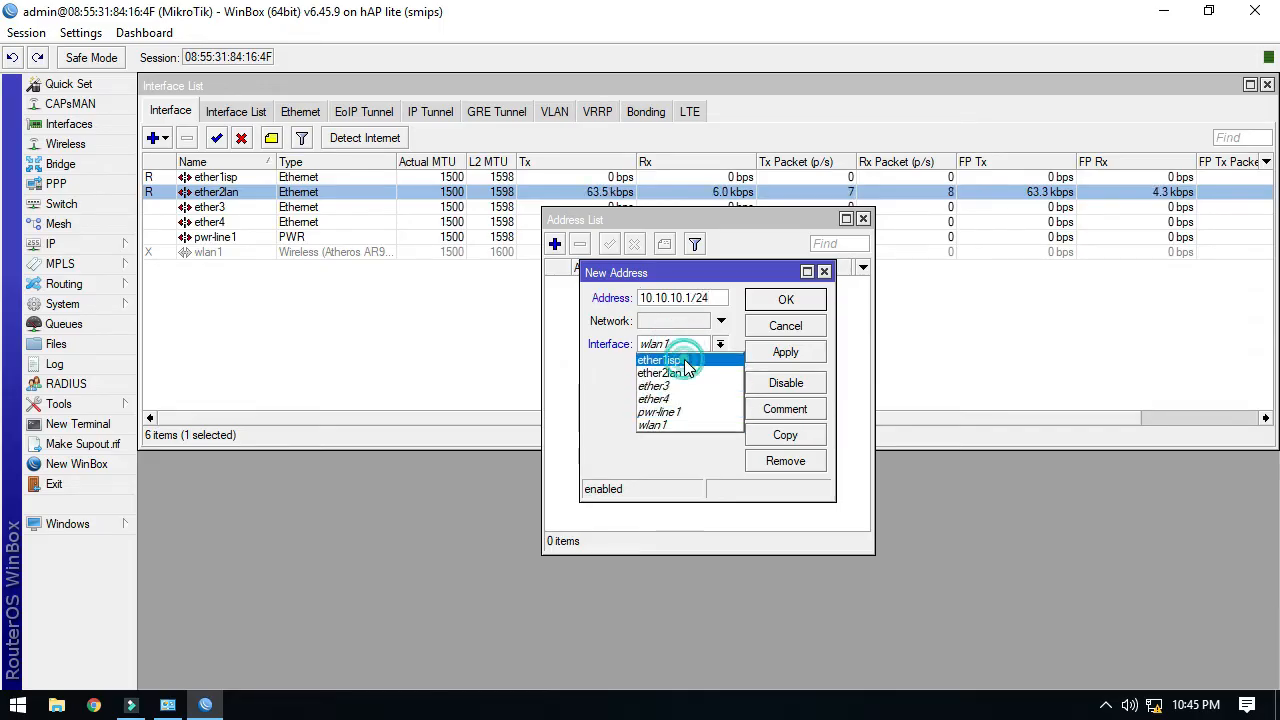
pyautogui.click(688, 361)
pyautogui.click(791, 357)
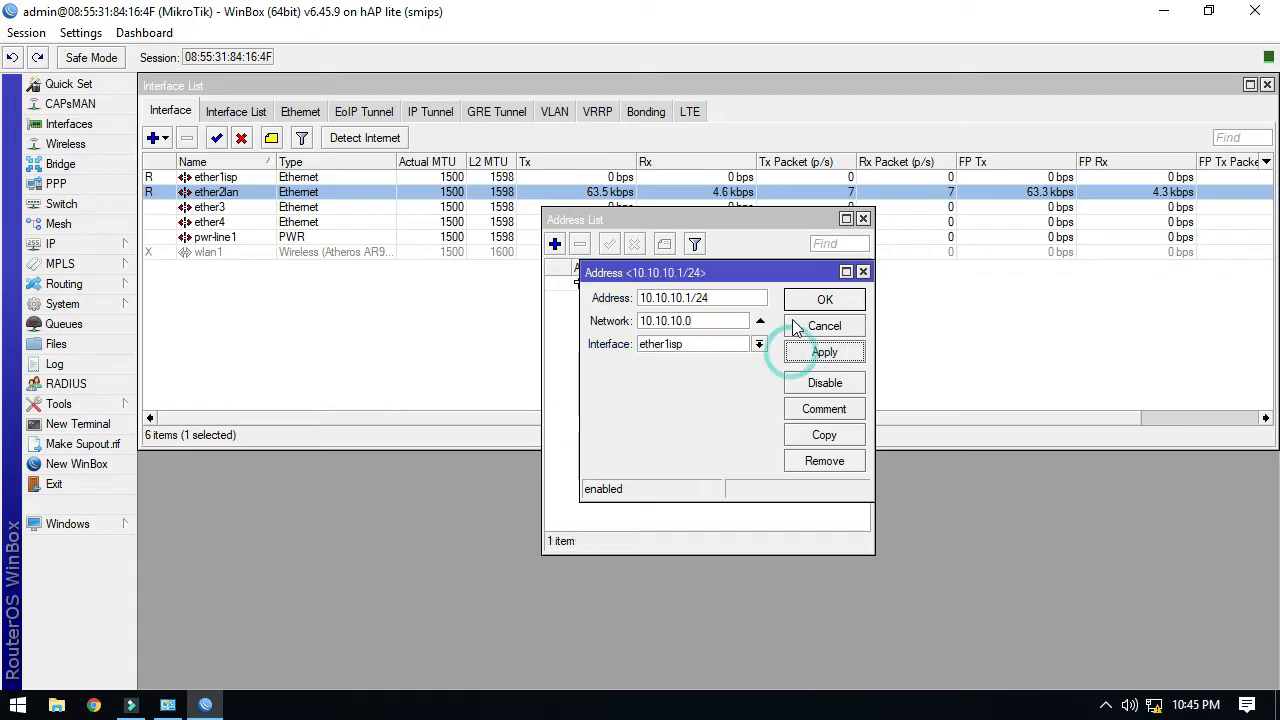
pyautogui.click(810, 305)
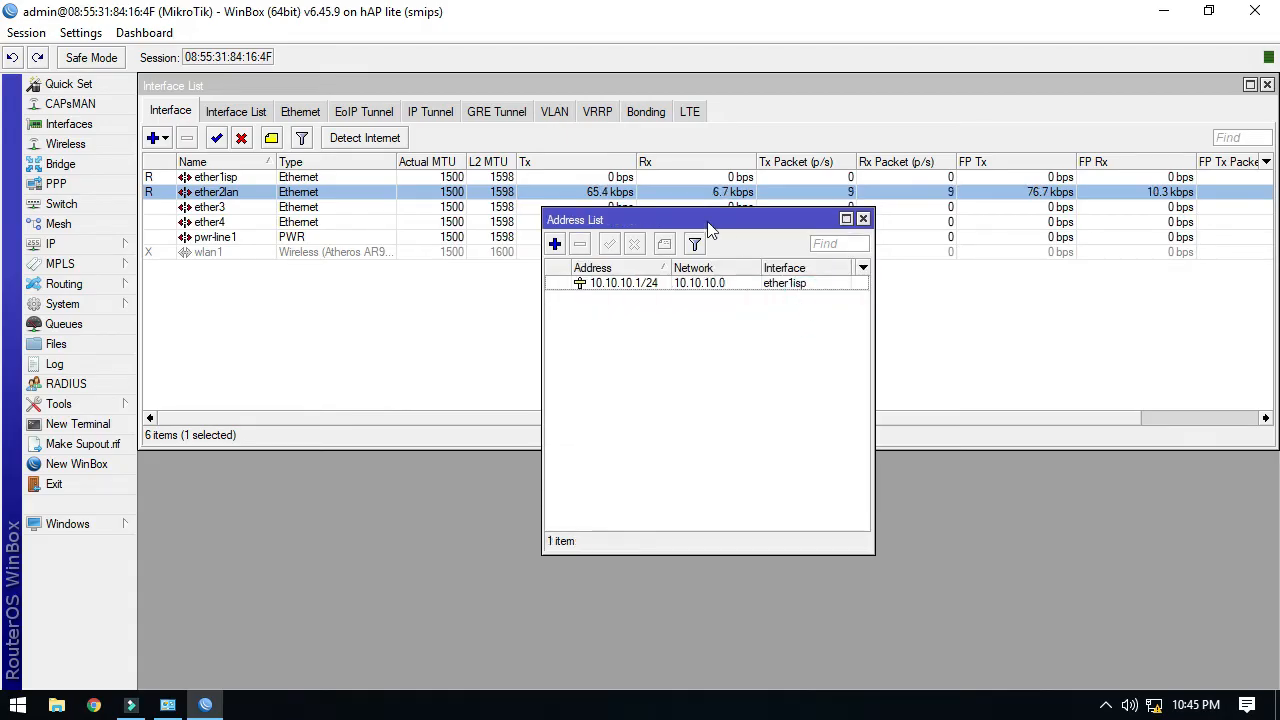
pyautogui.moveTo(705, 226); pyautogui.dragTo(562, 86)
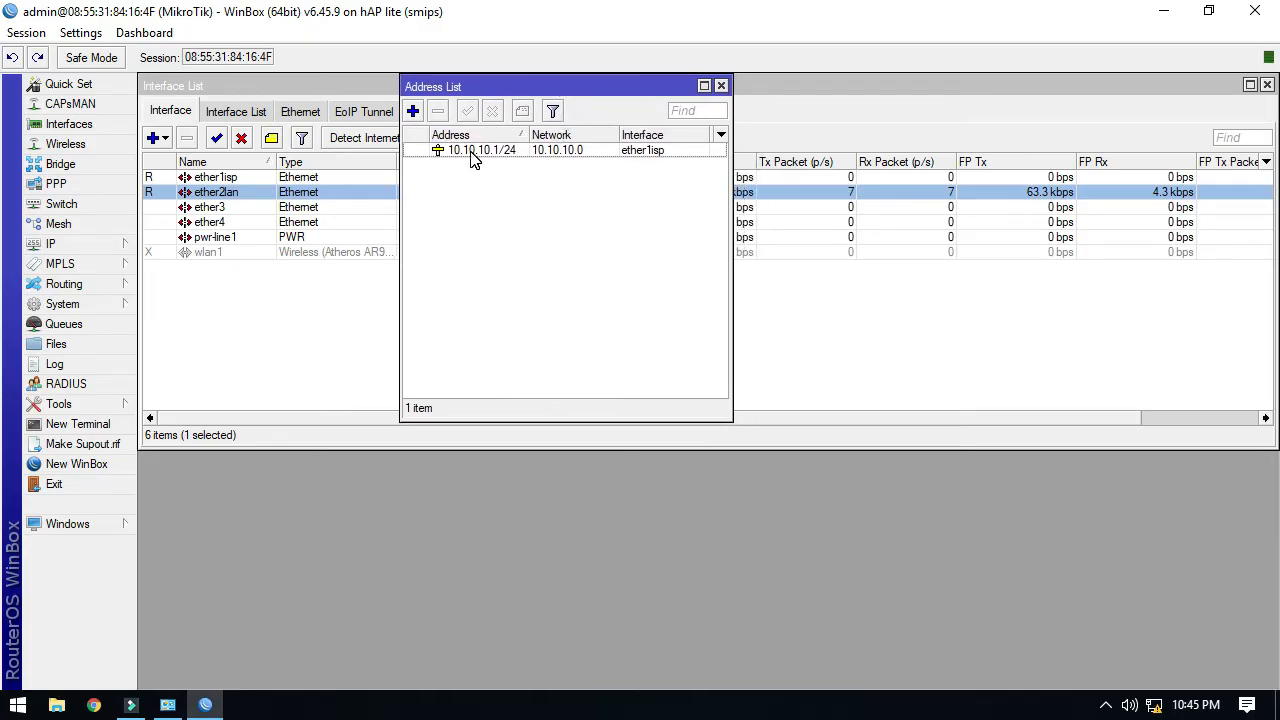
# Add the address 192.168.10.1/24 on interface ether2lan.
pyautogui.click(413, 112)
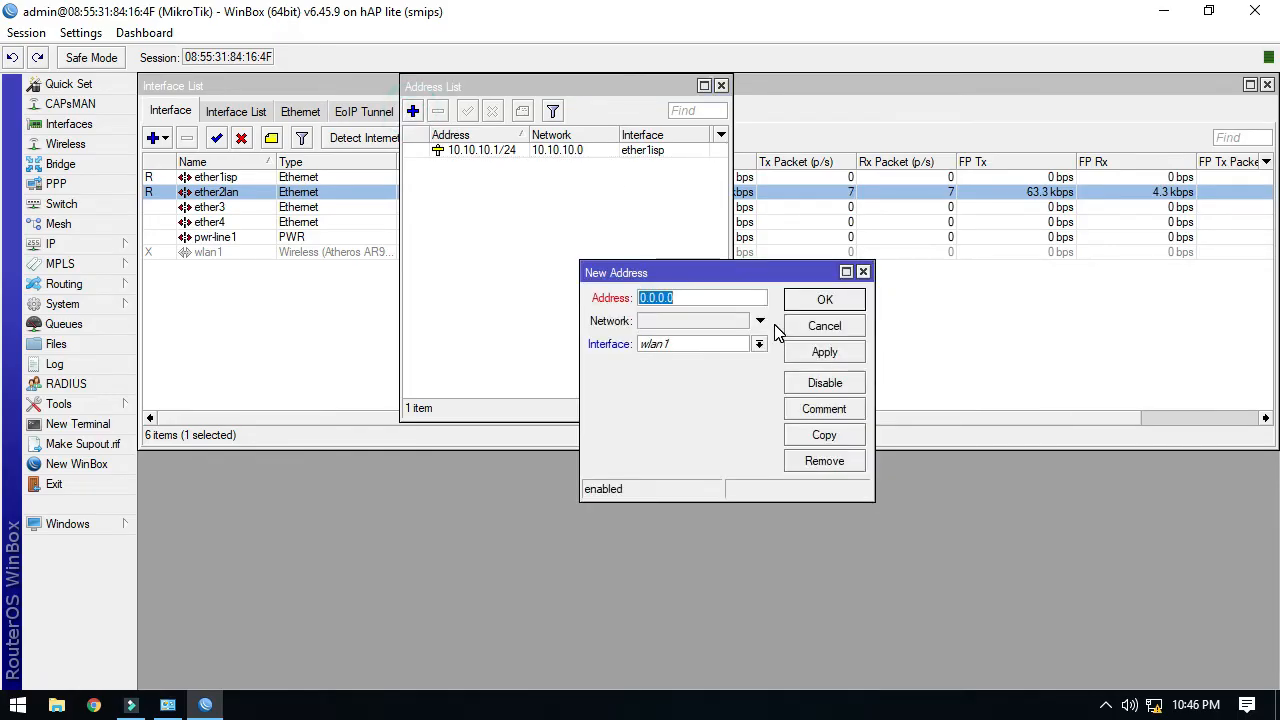
pyautogui.write('192.168.10.')
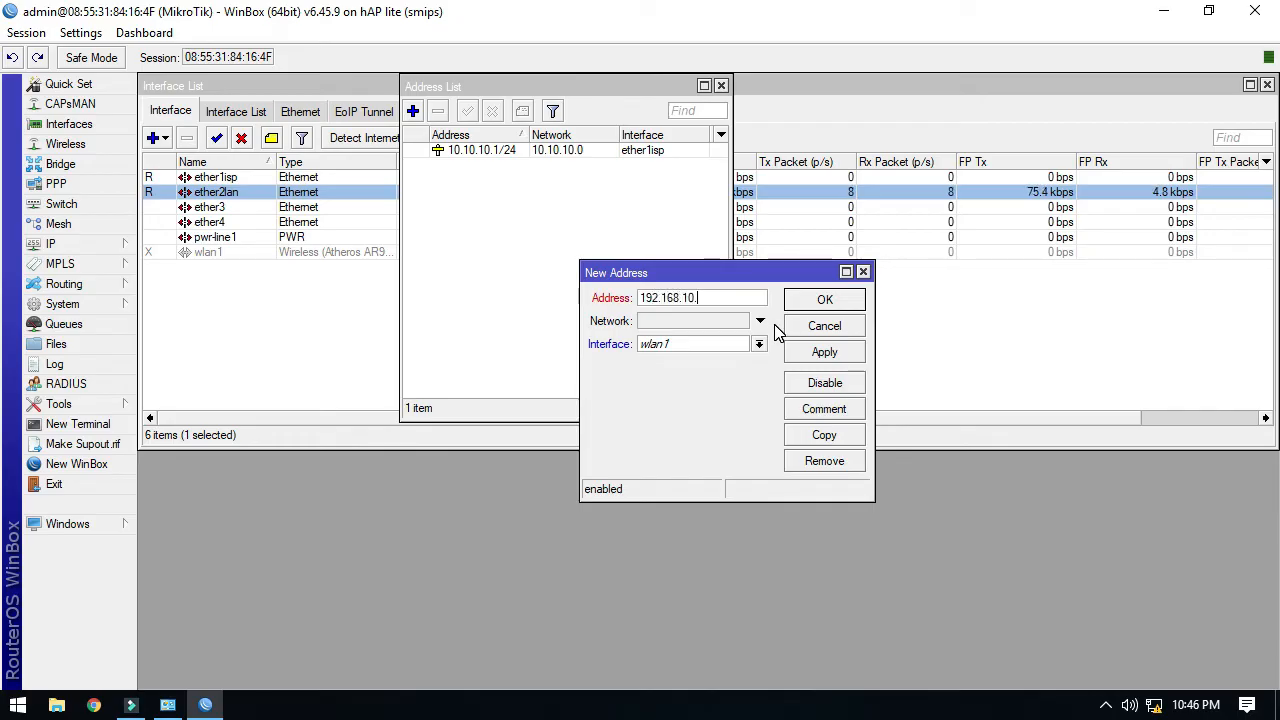
pyautogui.write('1/24')
pyautogui.click(708, 344)
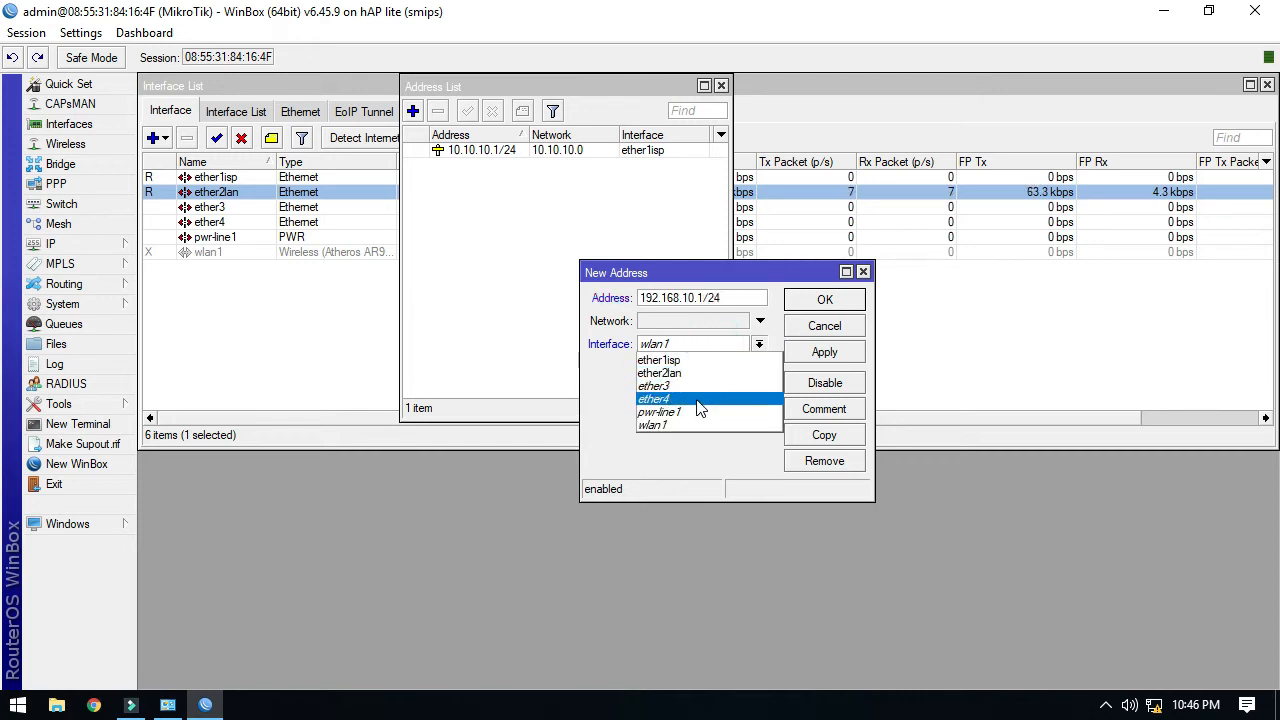
pyautogui.click(694, 373)
pyautogui.click(834, 354)
pyautogui.click(833, 297)
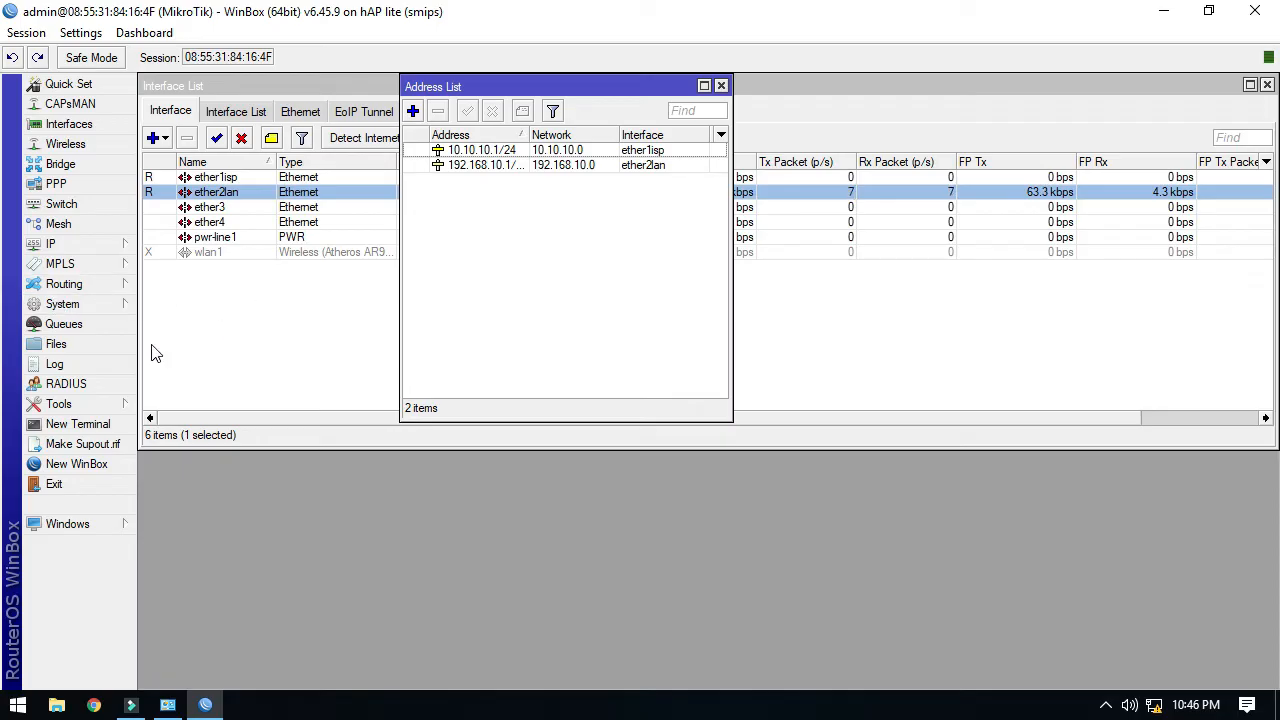
# Add a static route 0.0.0.0/0 with gateway 10.10.10.254 in the Route List.
pyautogui.click(105, 246)
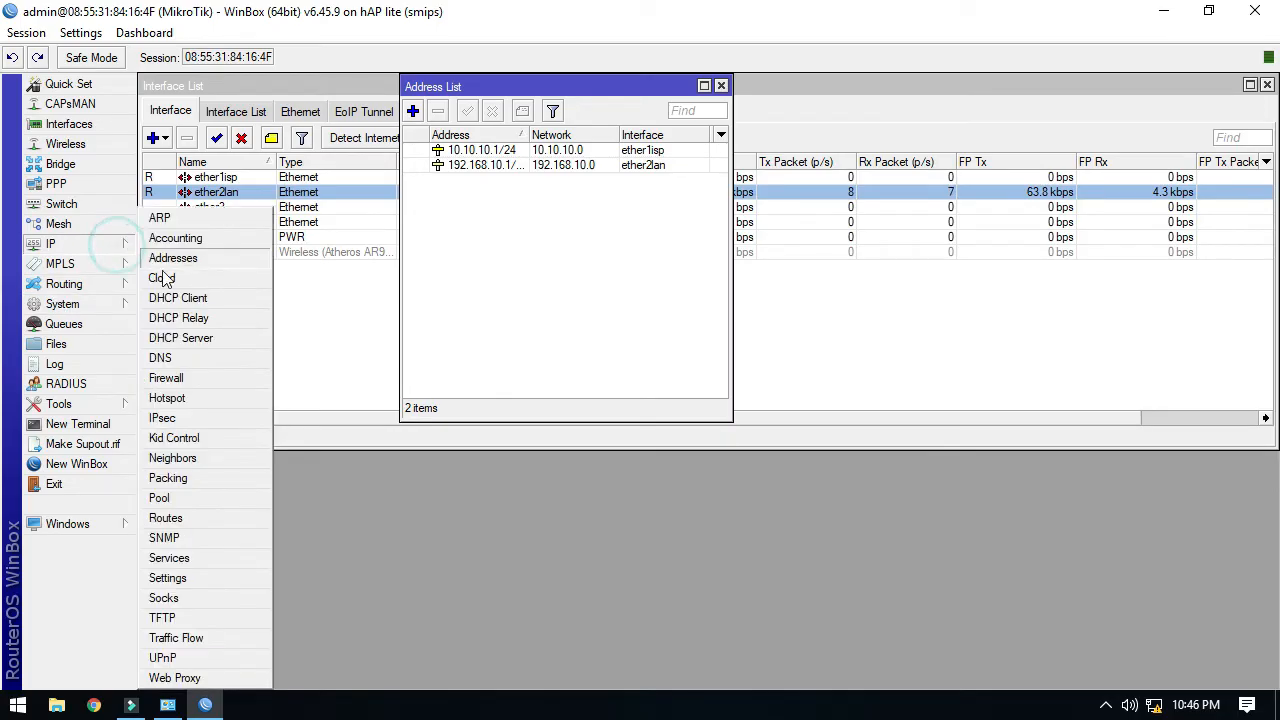
pyautogui.click(208, 520)
pyautogui.click(376, 257)
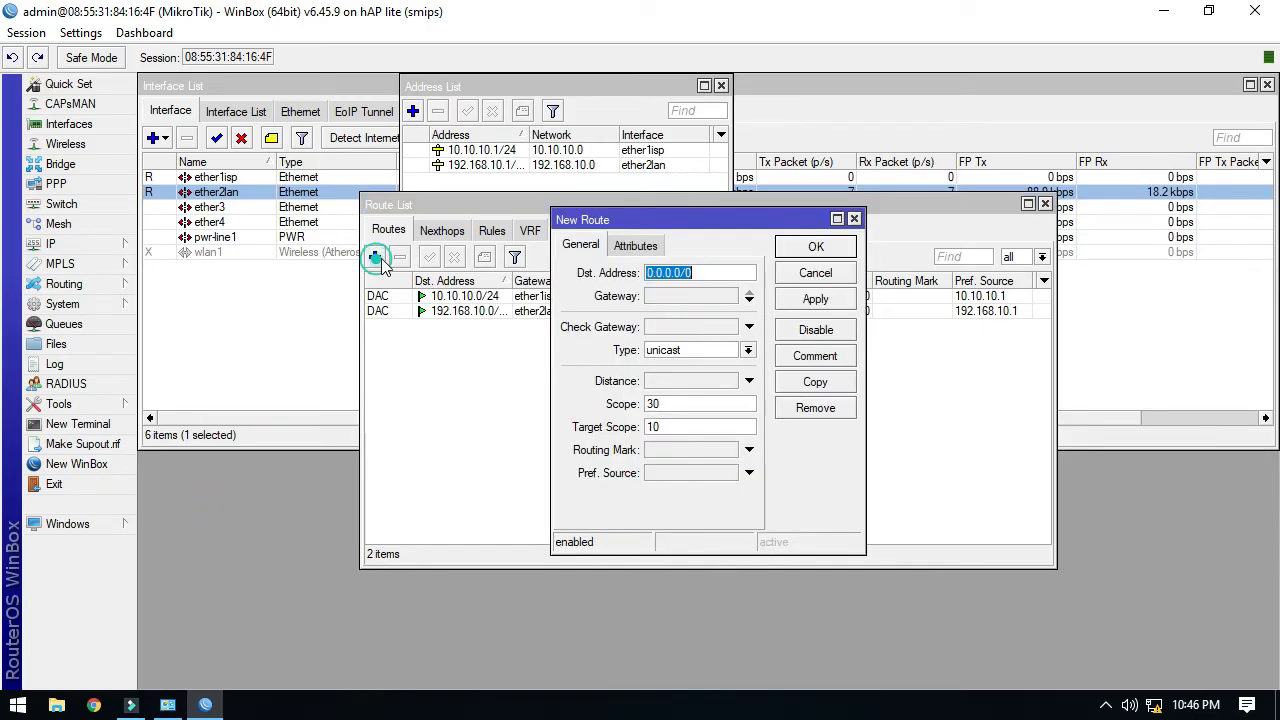
pyautogui.click(700, 296)
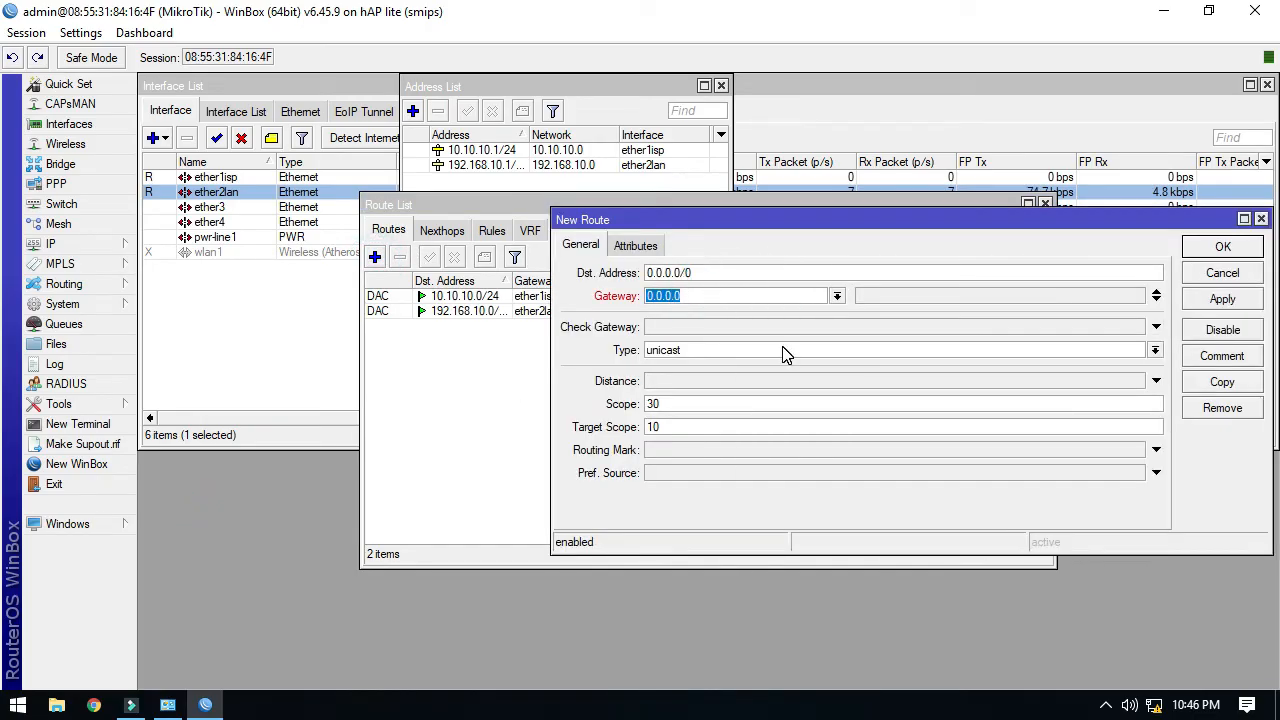
pyautogui.write('10.10.10.254')
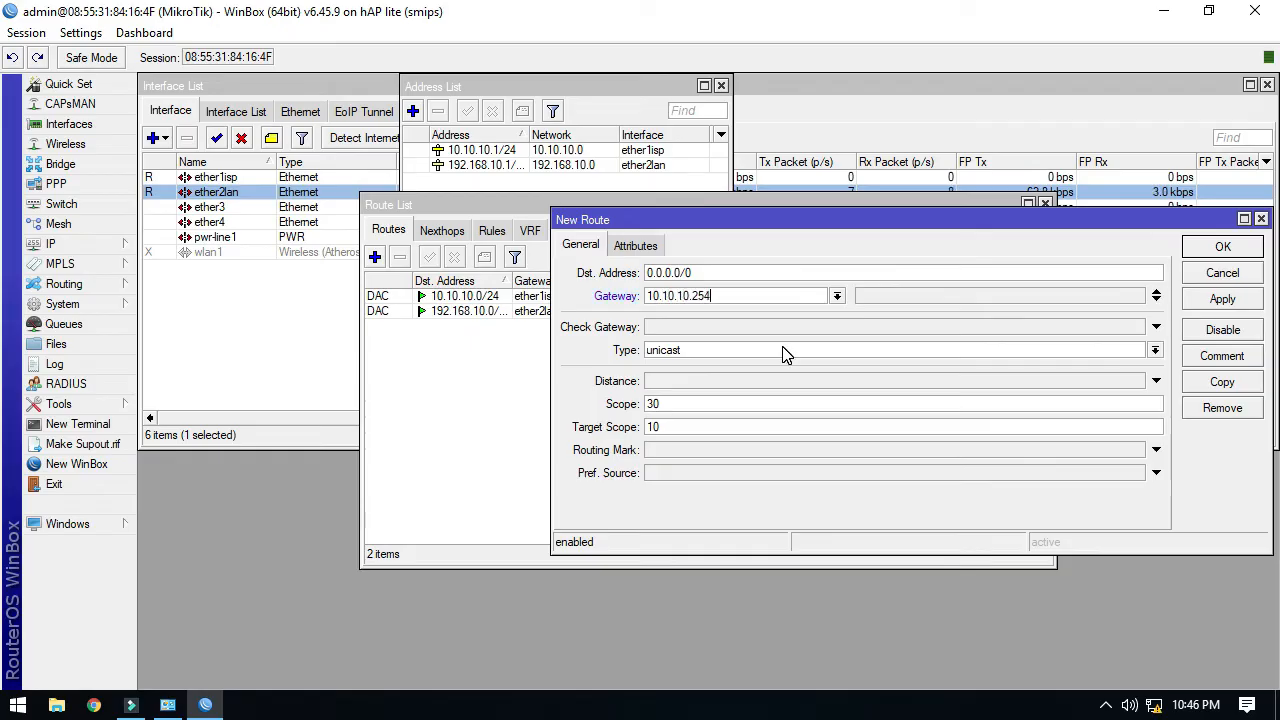
pyautogui.click(1225, 300)
pyautogui.click(1222, 248)
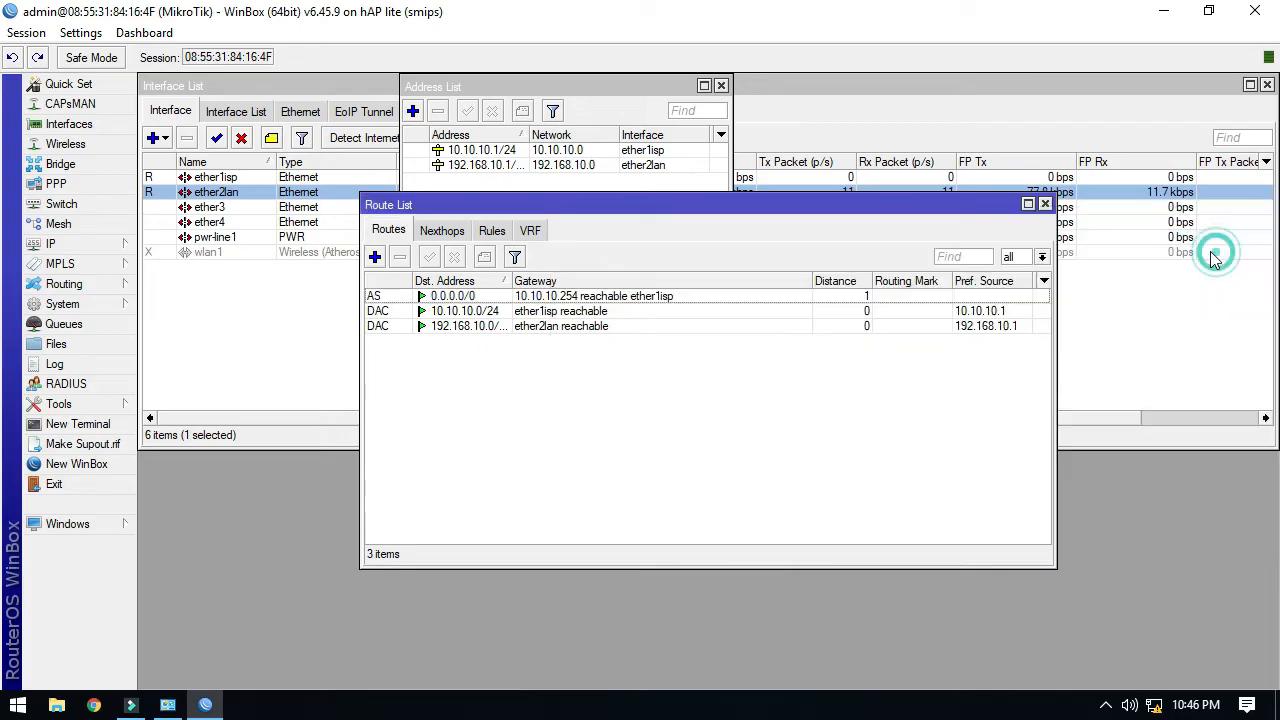
pyautogui.click(590, 297)
pyautogui.moveTo(556, 204); pyautogui.dragTo(929, 85)
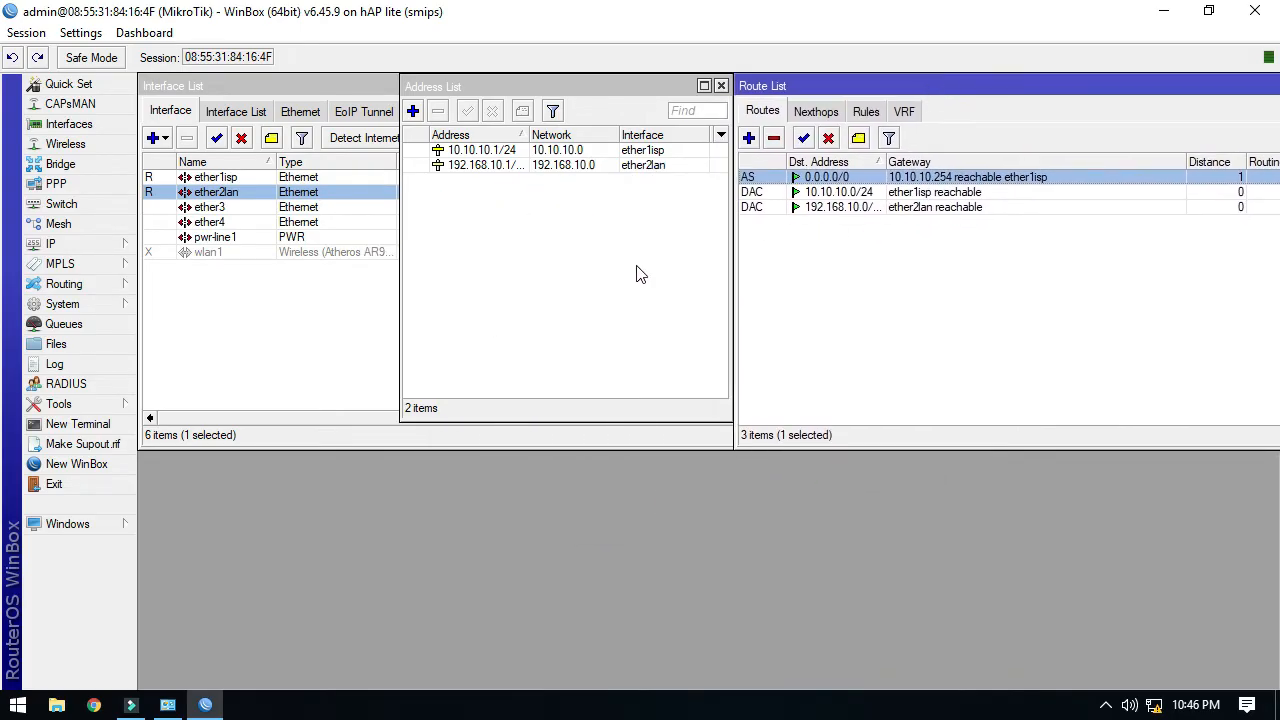
pyautogui.click(72, 247)
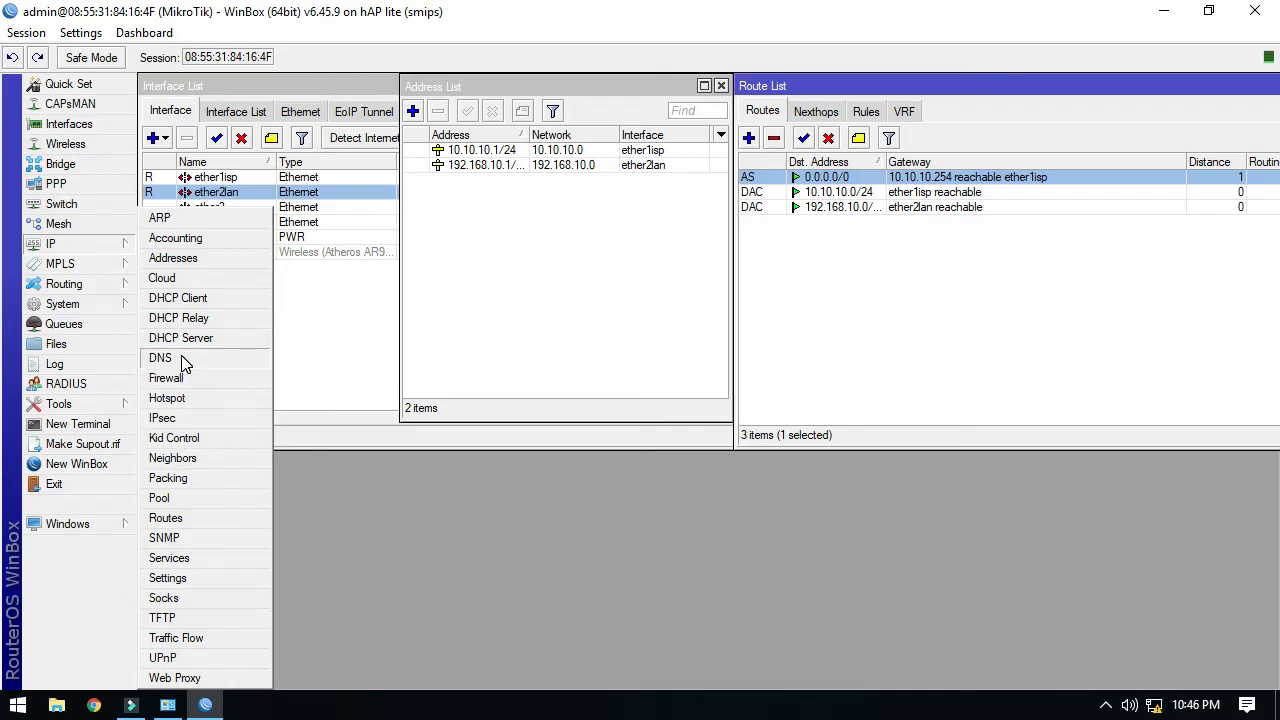
# Set DNS servers to 10.10.10.254 and 8.8.8.8 and enable Allow Remote Requests.
pyautogui.click(160, 358)
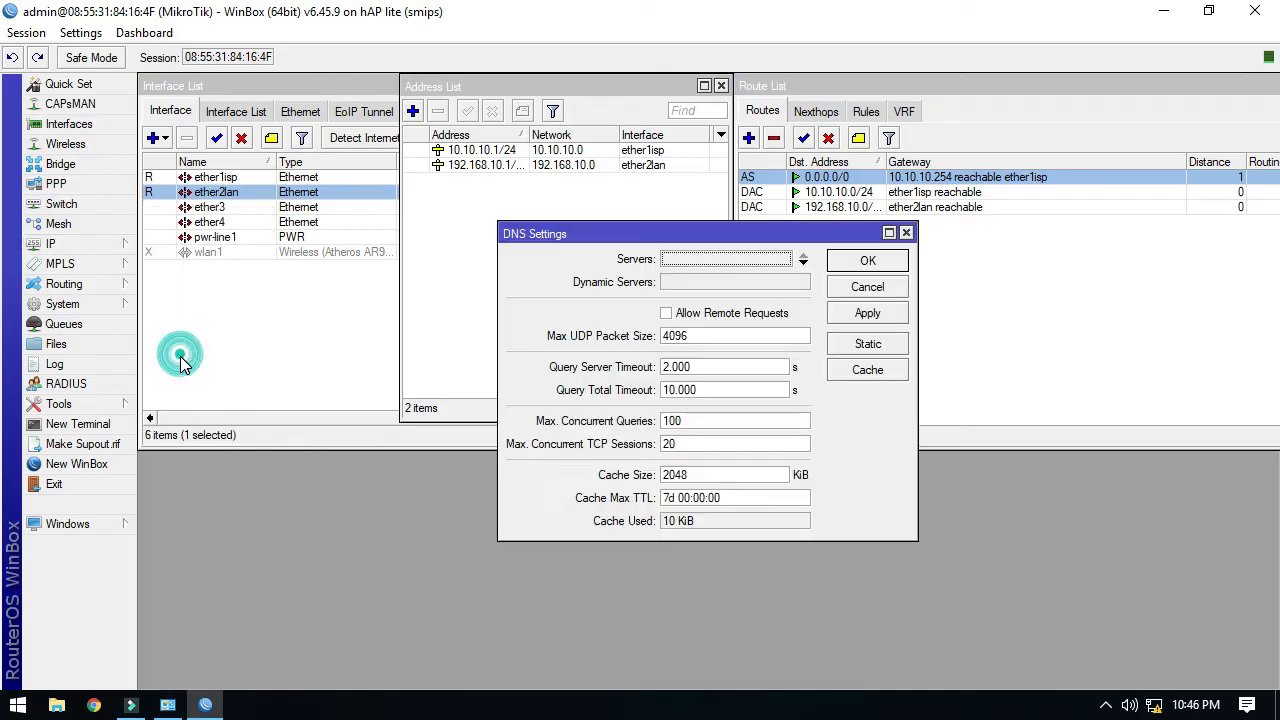
pyautogui.click(710, 259)
pyautogui.write('10.10.10.254')
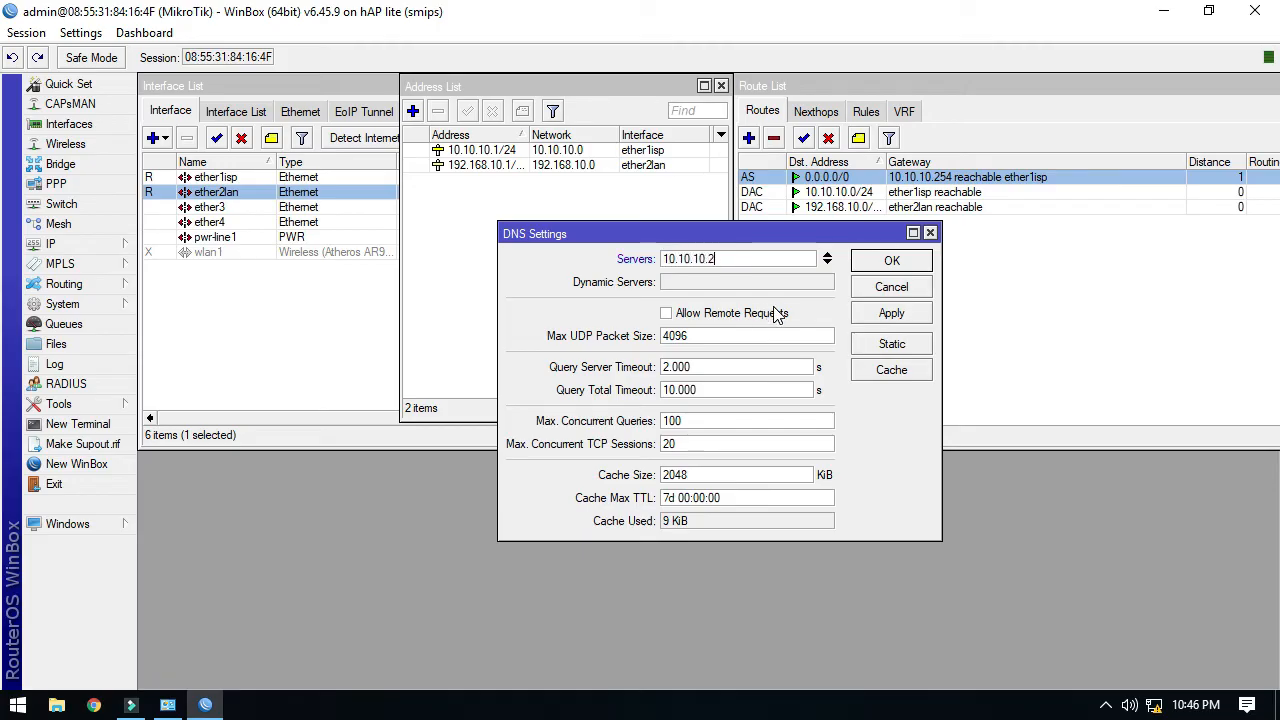
pyautogui.click(827, 262)
pyautogui.write('8.8.8.8')
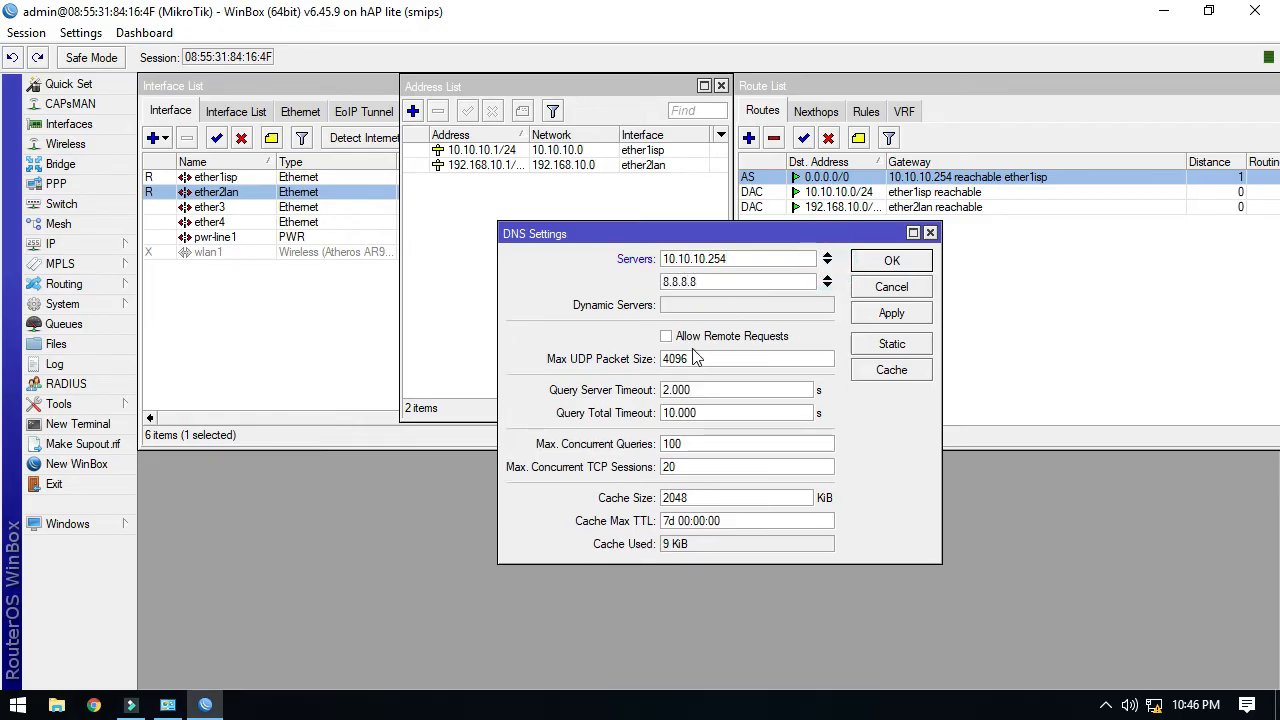
pyautogui.click(667, 336)
pyautogui.click(884, 314)
pyautogui.click(876, 266)
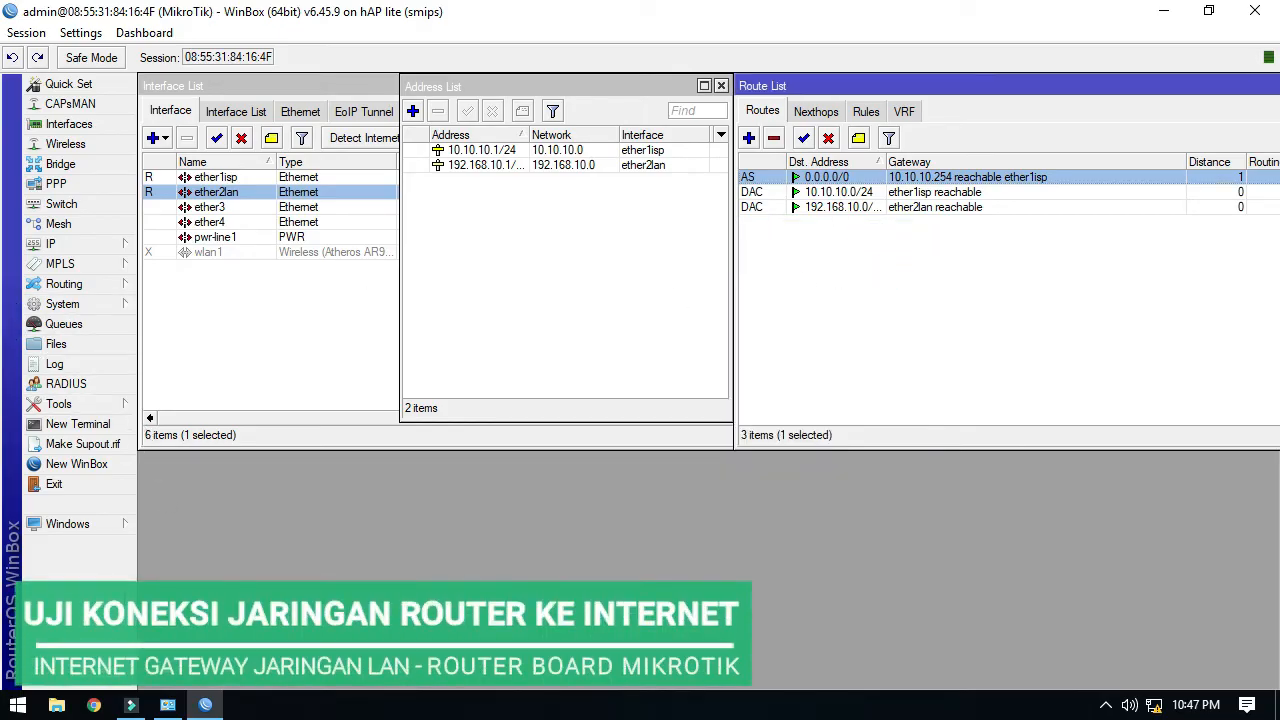
# Ping google.com from a new WinBox terminal and get replies from 142.251.10.139.
pyautogui.click(77, 426)
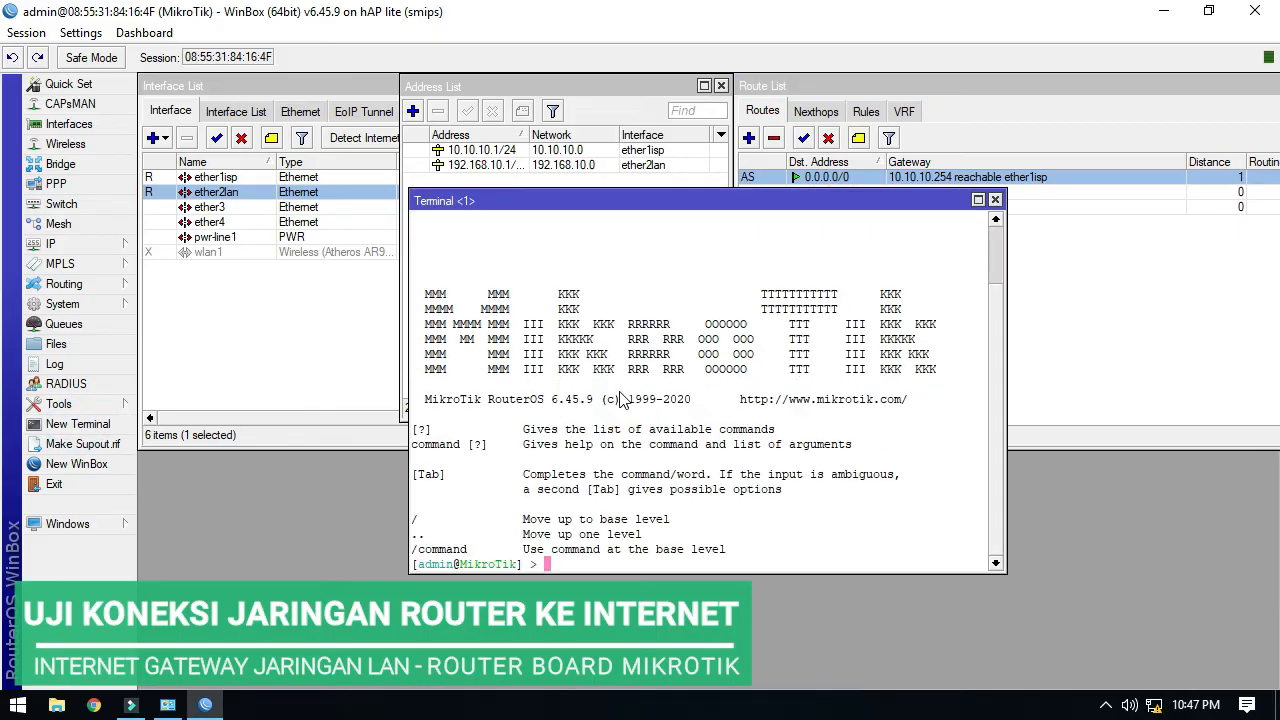
pyautogui.write('ping google.com')
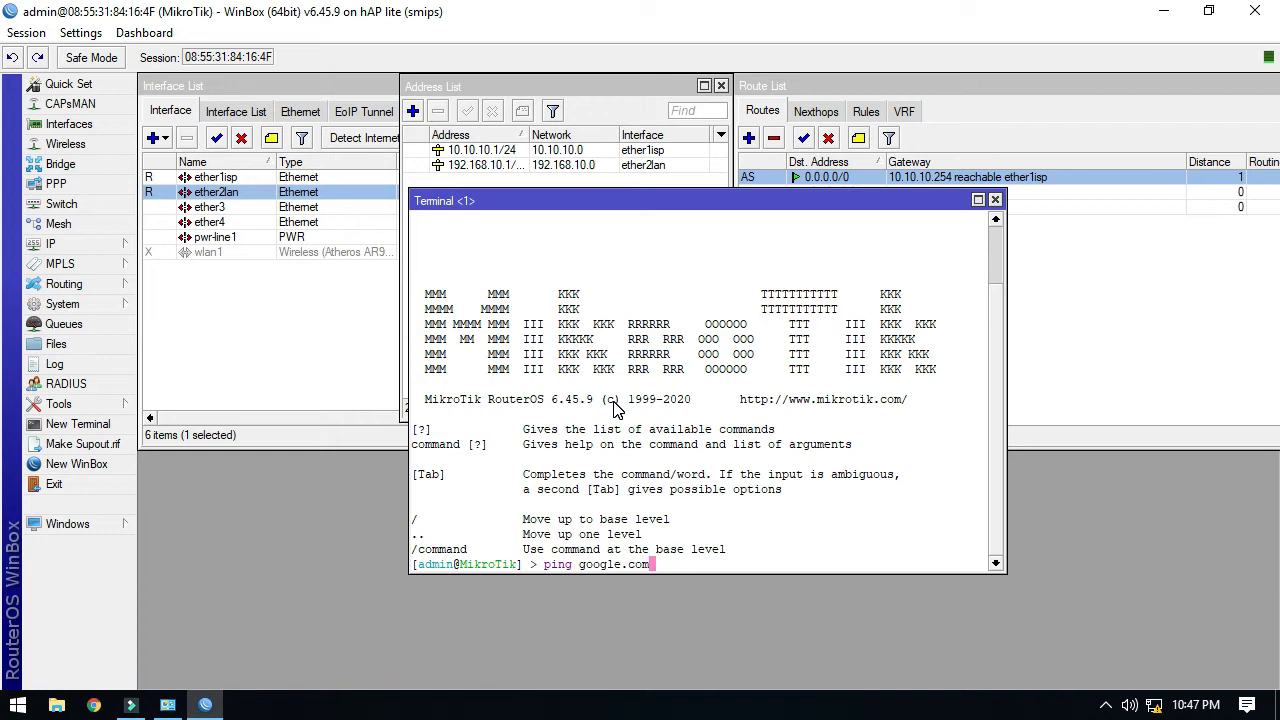
pyautogui.press('Return')
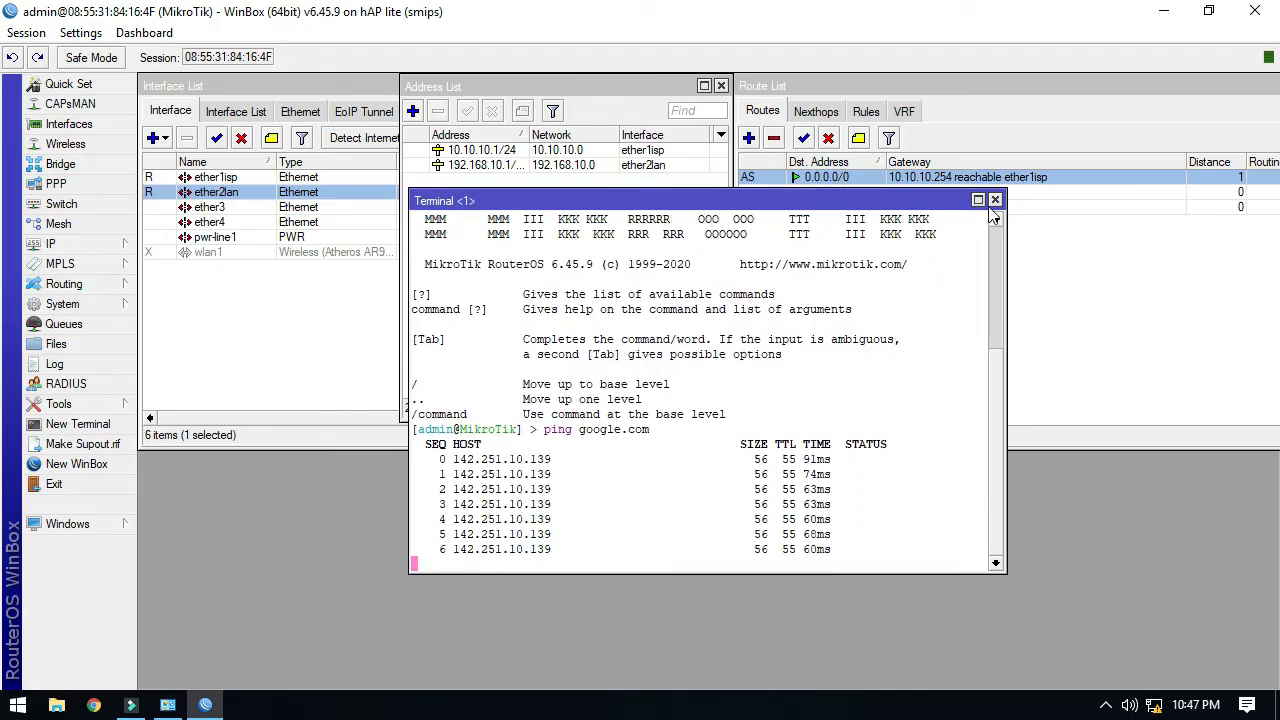
# Close the Terminal, Route List and Address List windows to leave an empty session.
pyautogui.click(995, 200)
pyautogui.moveTo(1258, 88); pyautogui.dragTo(1034, 90)
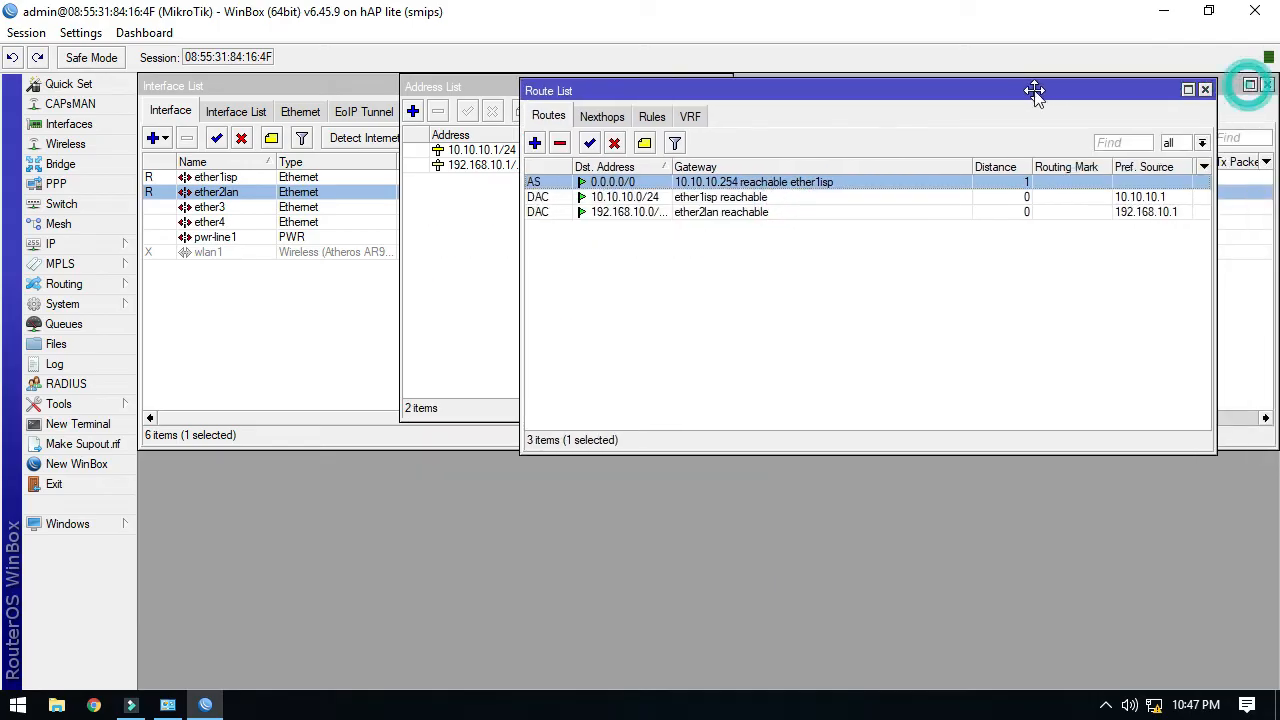
pyautogui.click(1205, 89)
pyautogui.click(721, 86)
# Close the interface list and show the IP > Firewall NAT rules in a maximized window.
pyautogui.click(1267, 84)
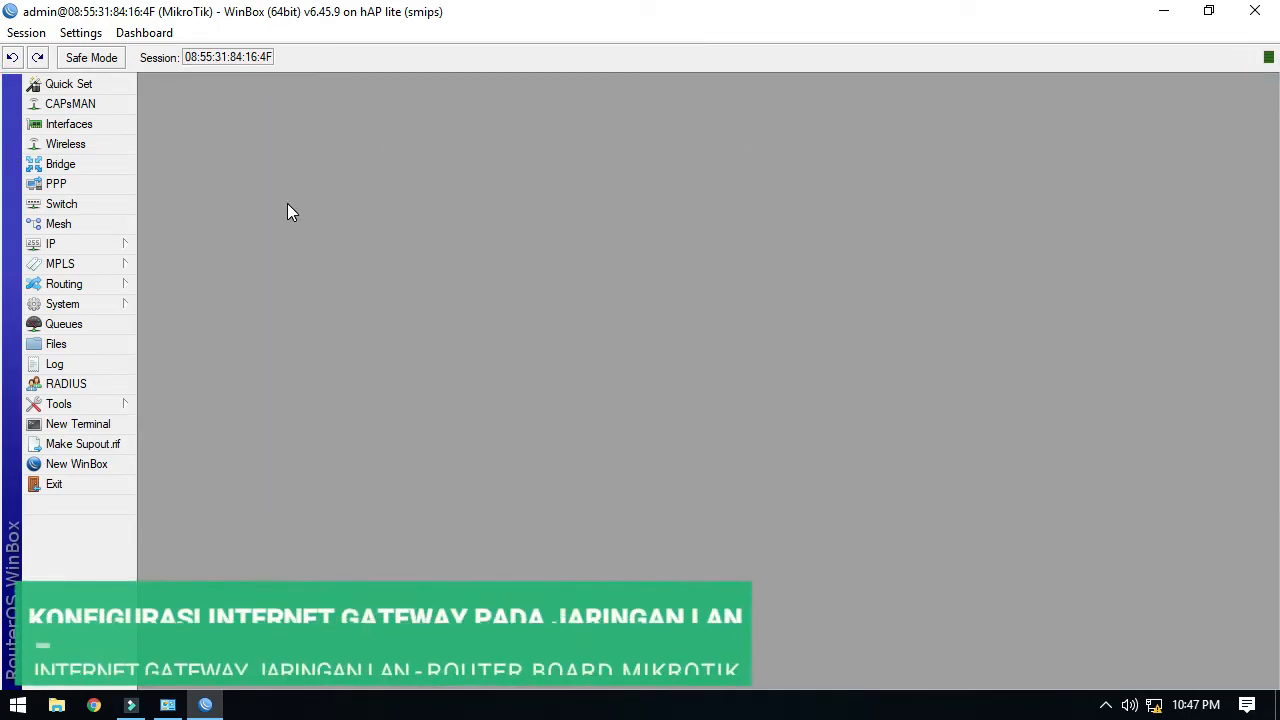
pyautogui.click(127, 247)
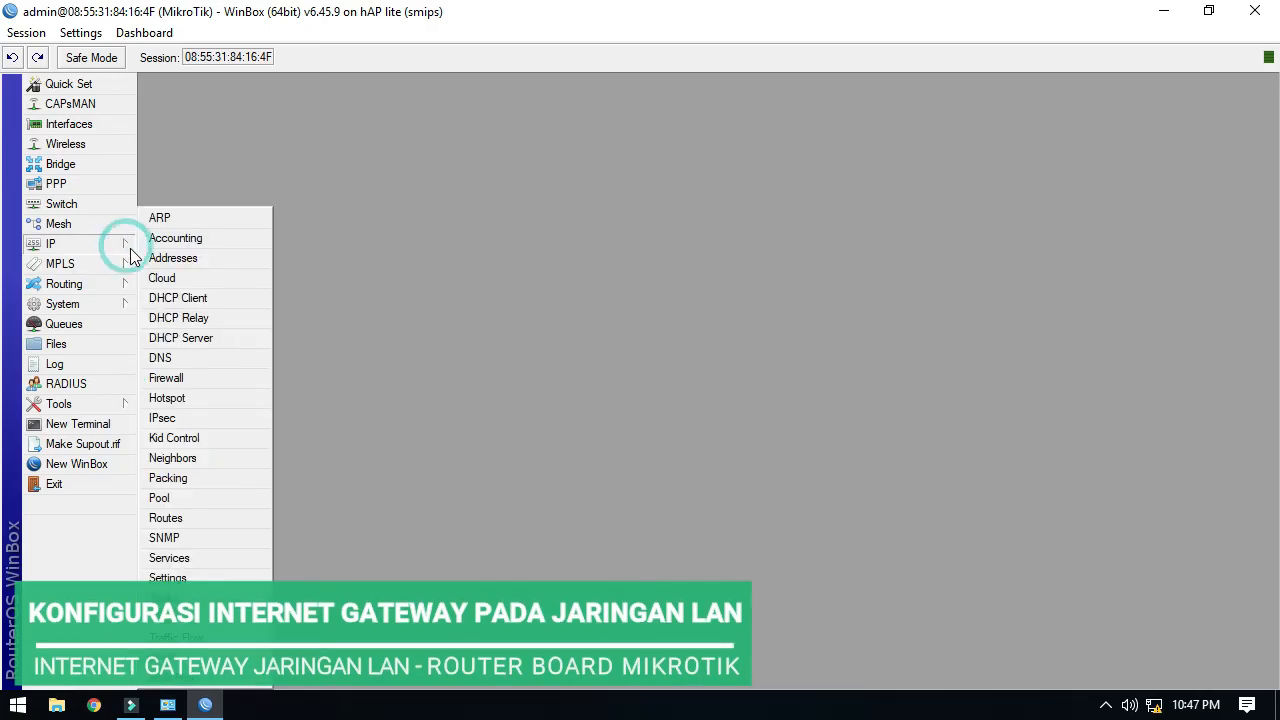
pyautogui.click(179, 377)
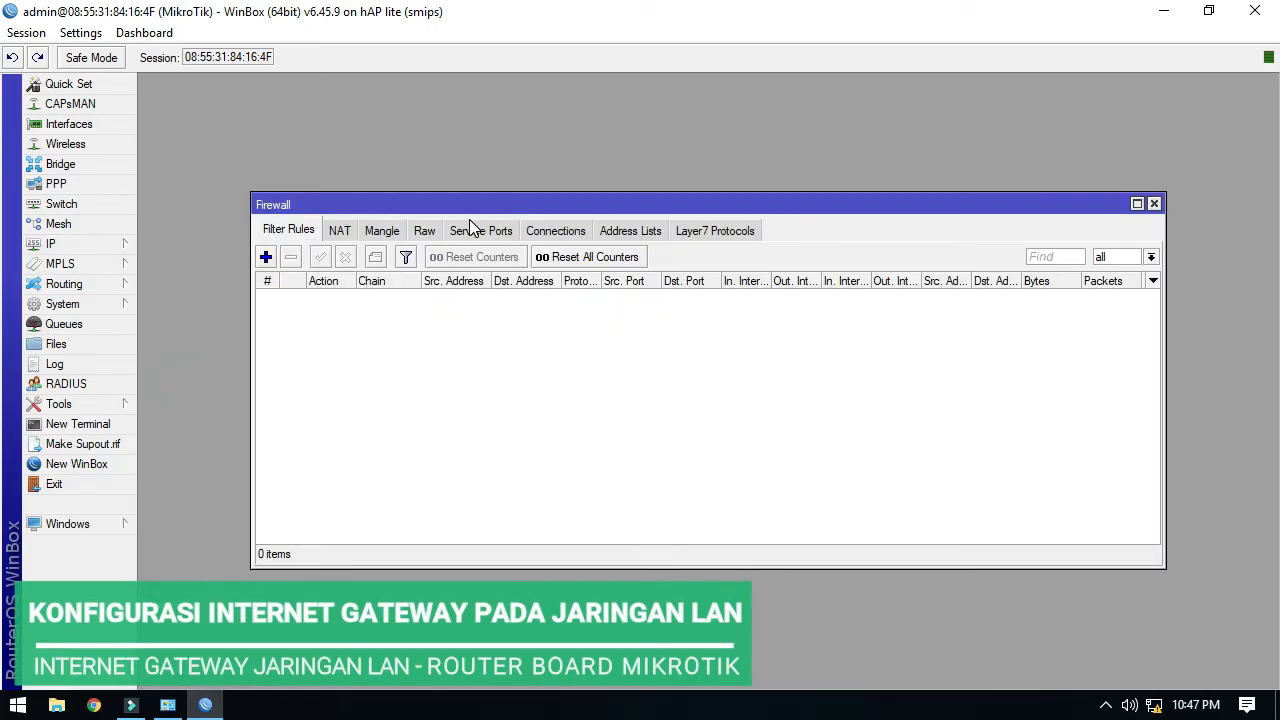
pyautogui.click(1137, 204)
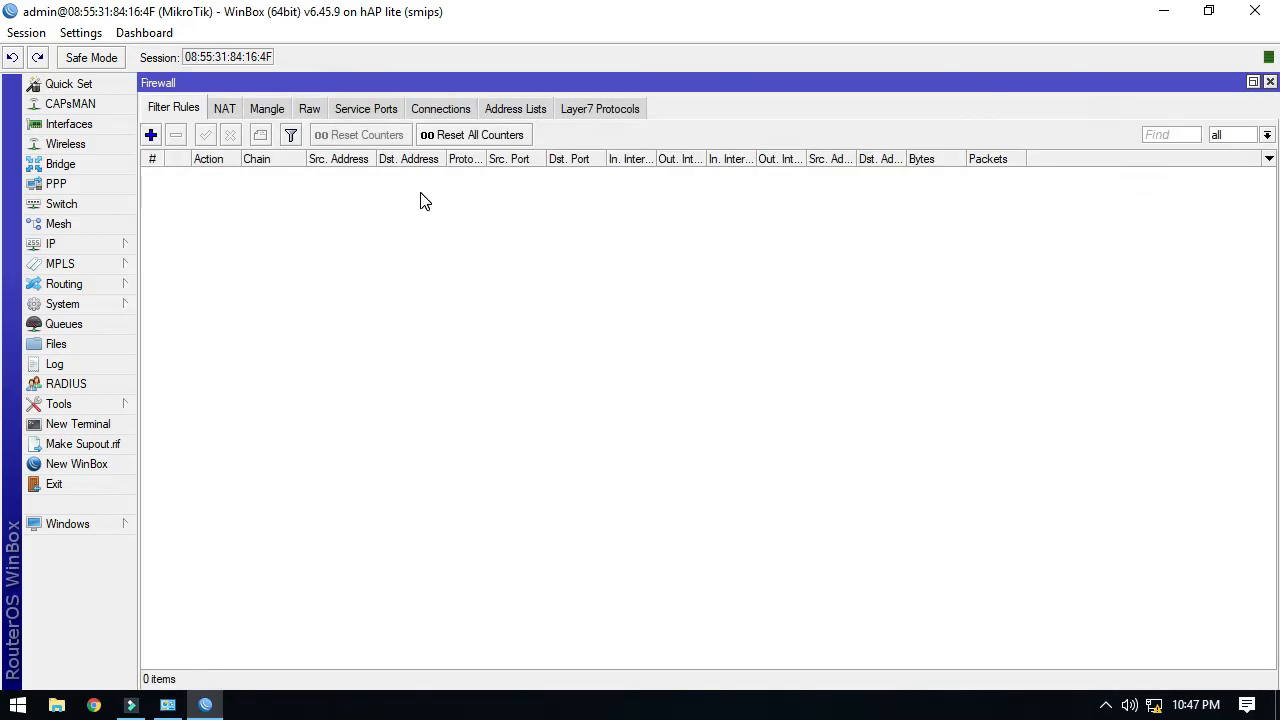
pyautogui.click(223, 110)
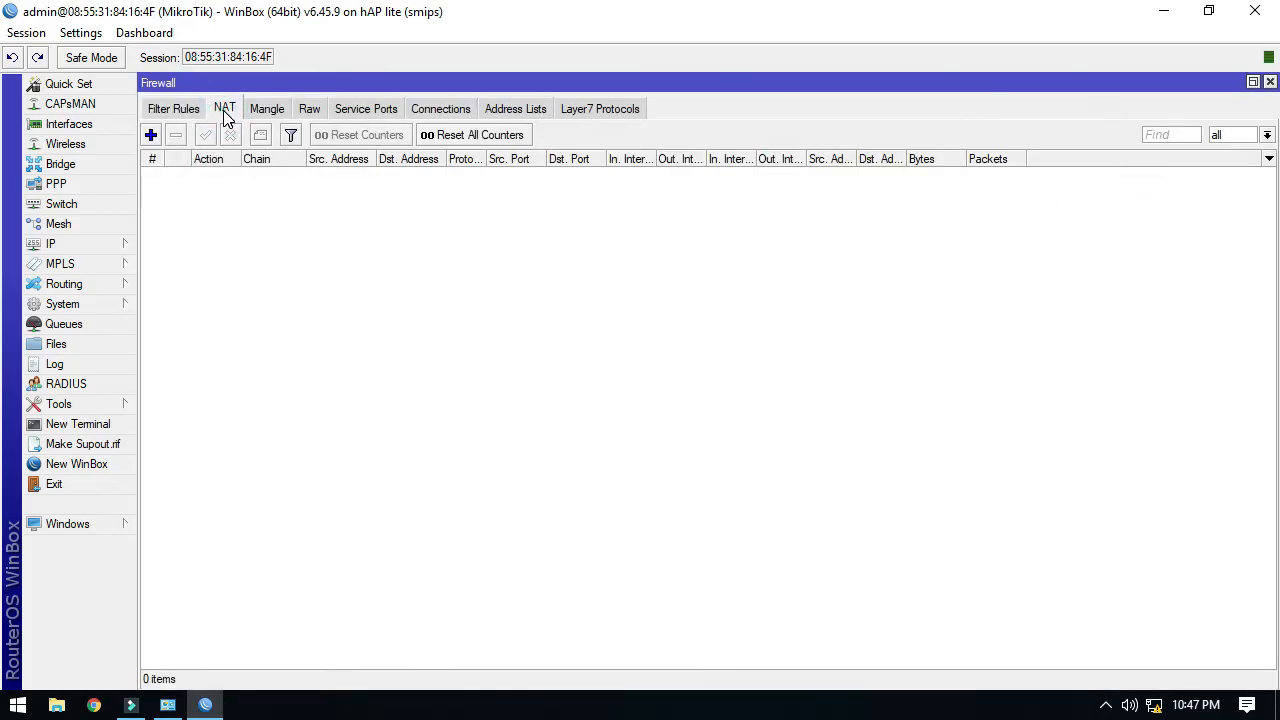
# Add a masquerade NAT rule for source 192.168.10.0/24 out through ether1isp and save it.
pyautogui.click(150, 134)
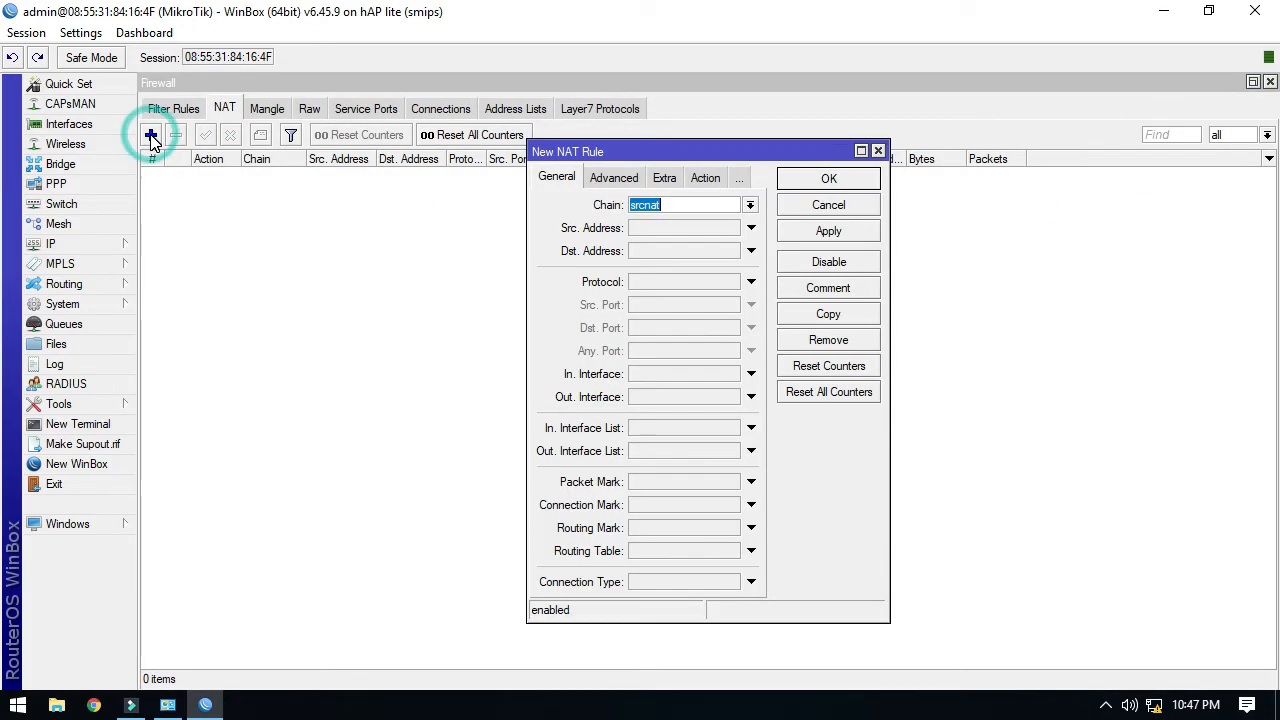
pyautogui.click(690, 232)
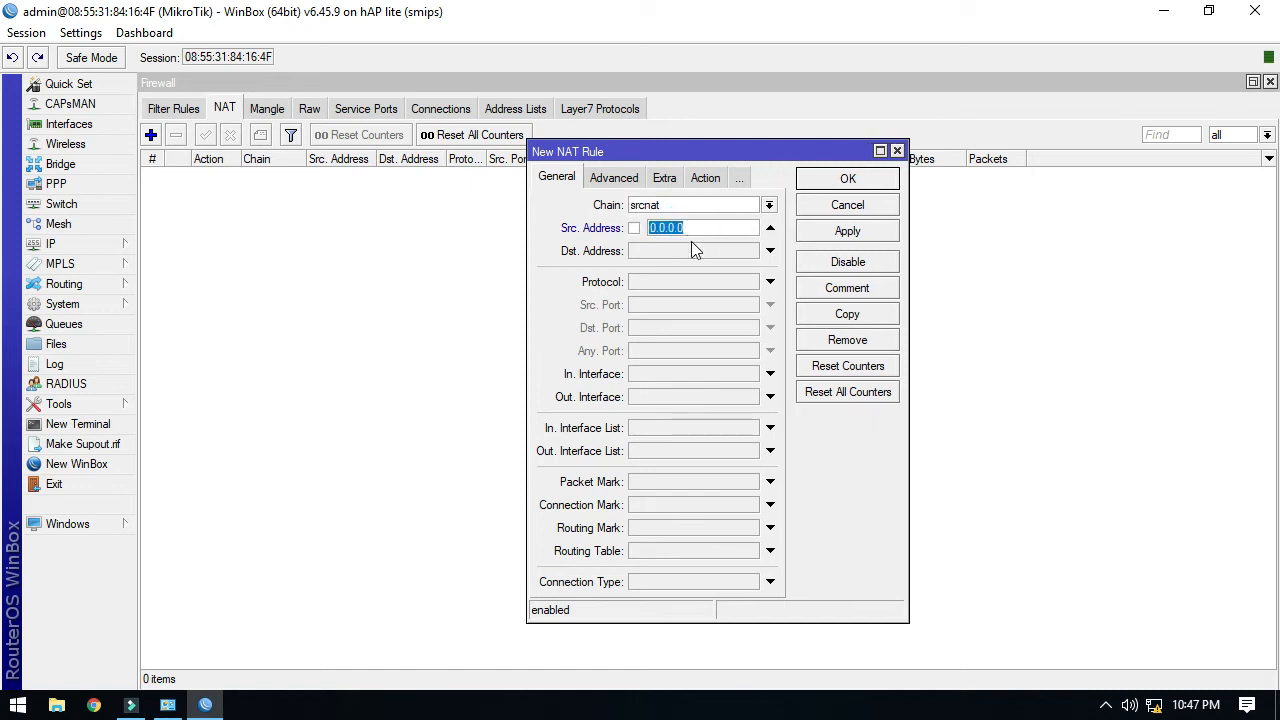
pyautogui.write('192.168.10.')
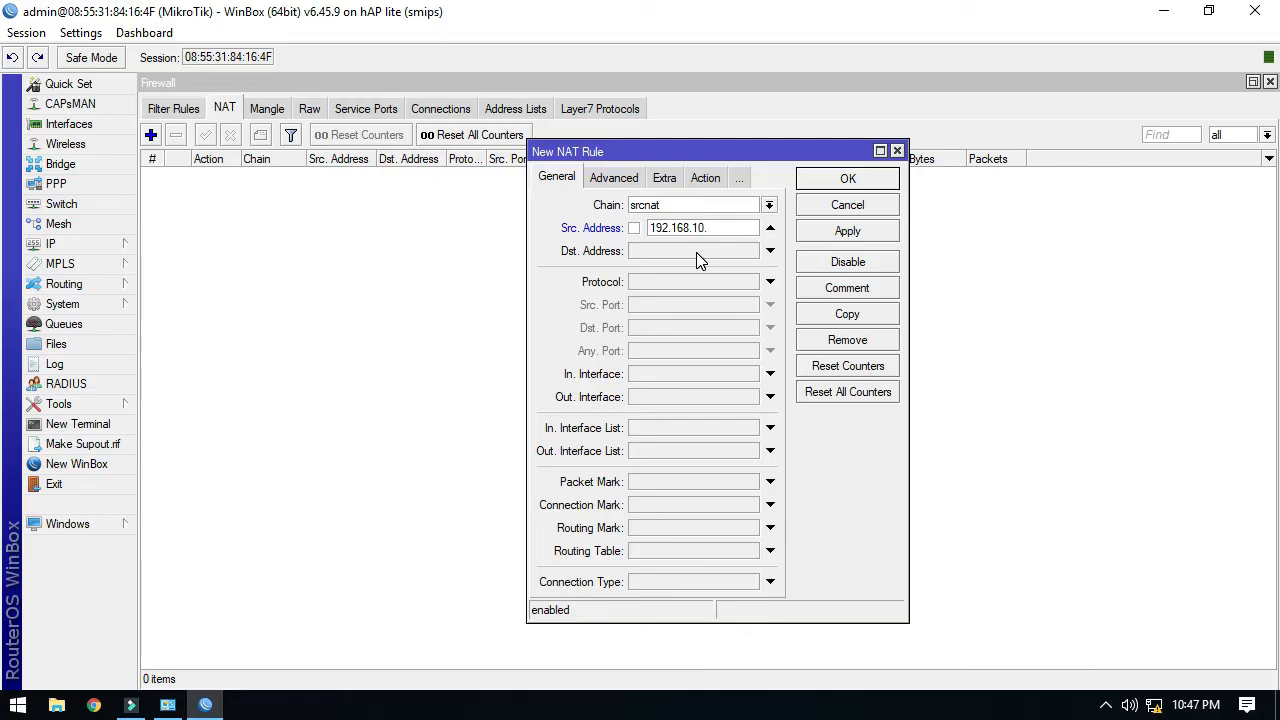
pyautogui.write('0/24')
pyautogui.click(672, 400)
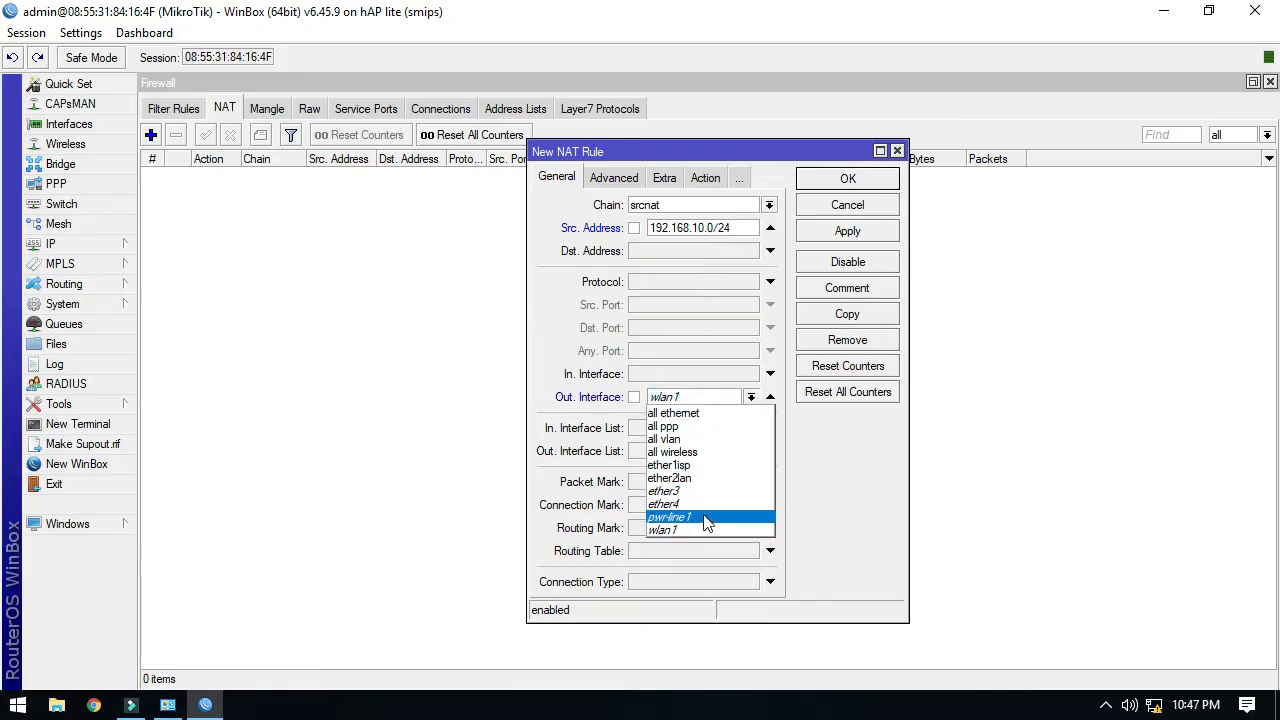
pyautogui.click(706, 464)
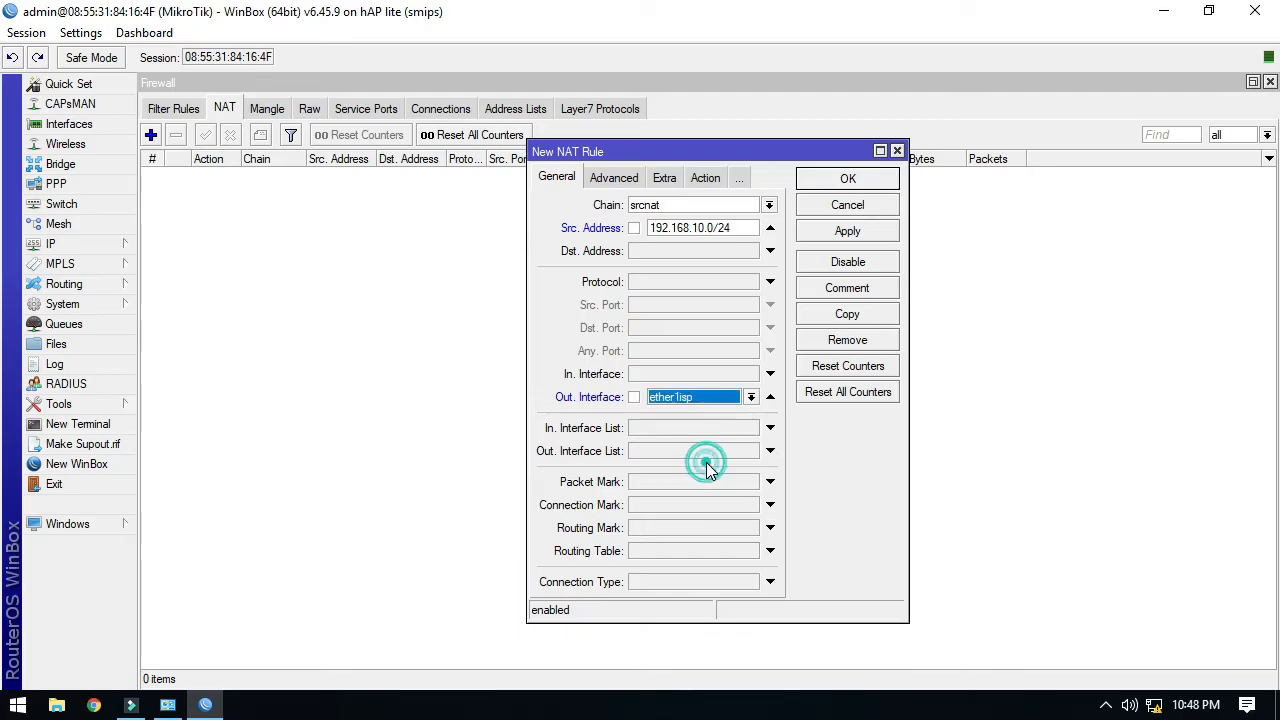
pyautogui.click(705, 178)
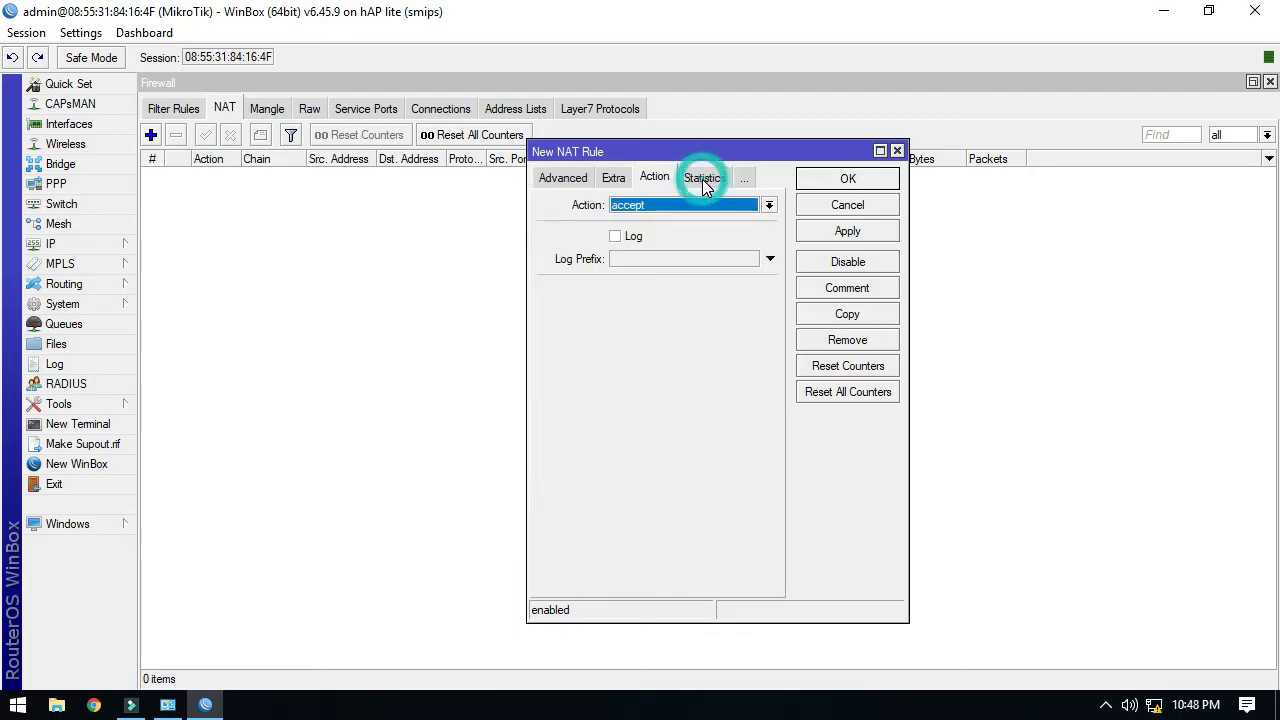
pyautogui.click(672, 206)
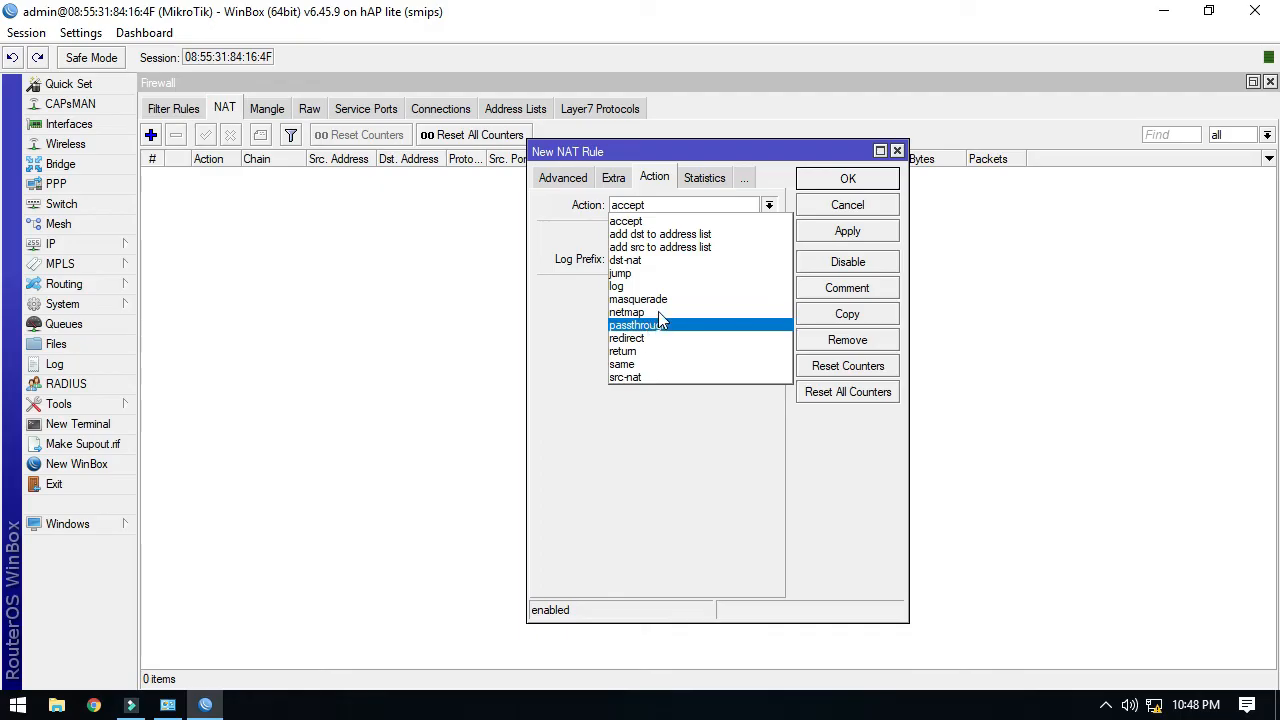
pyautogui.click(655, 299)
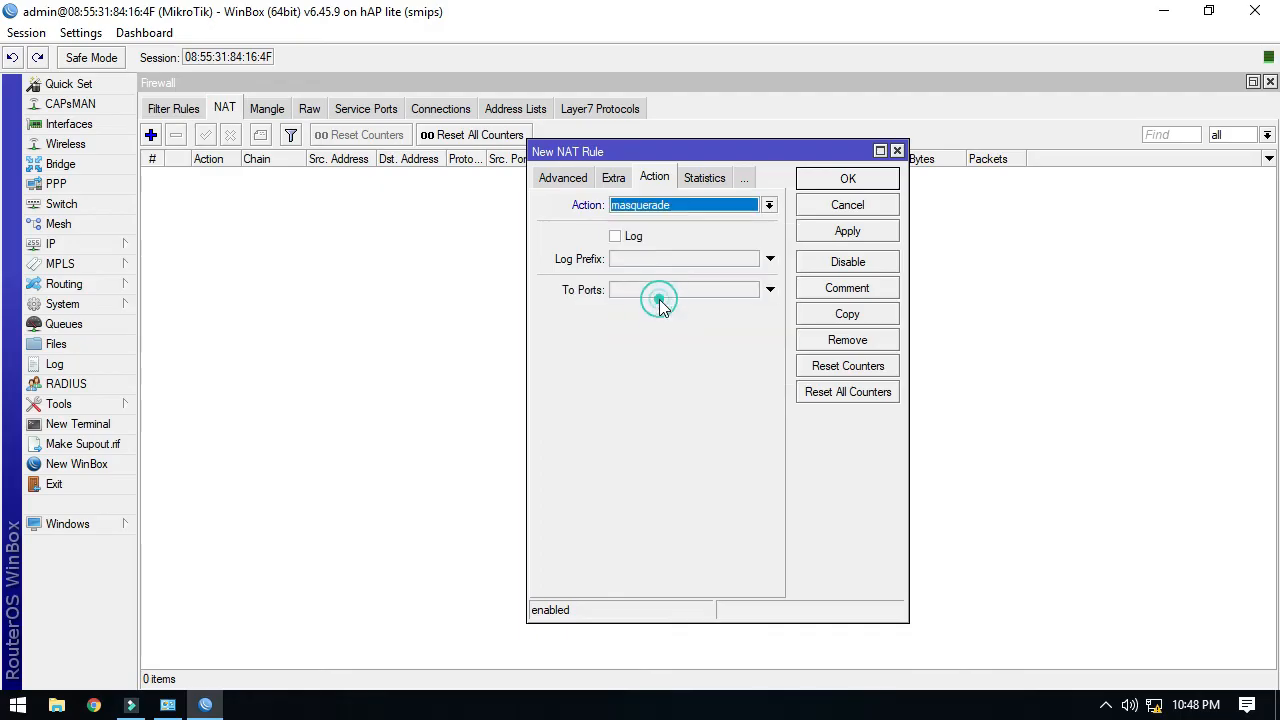
pyautogui.click(828, 231)
pyautogui.click(826, 182)
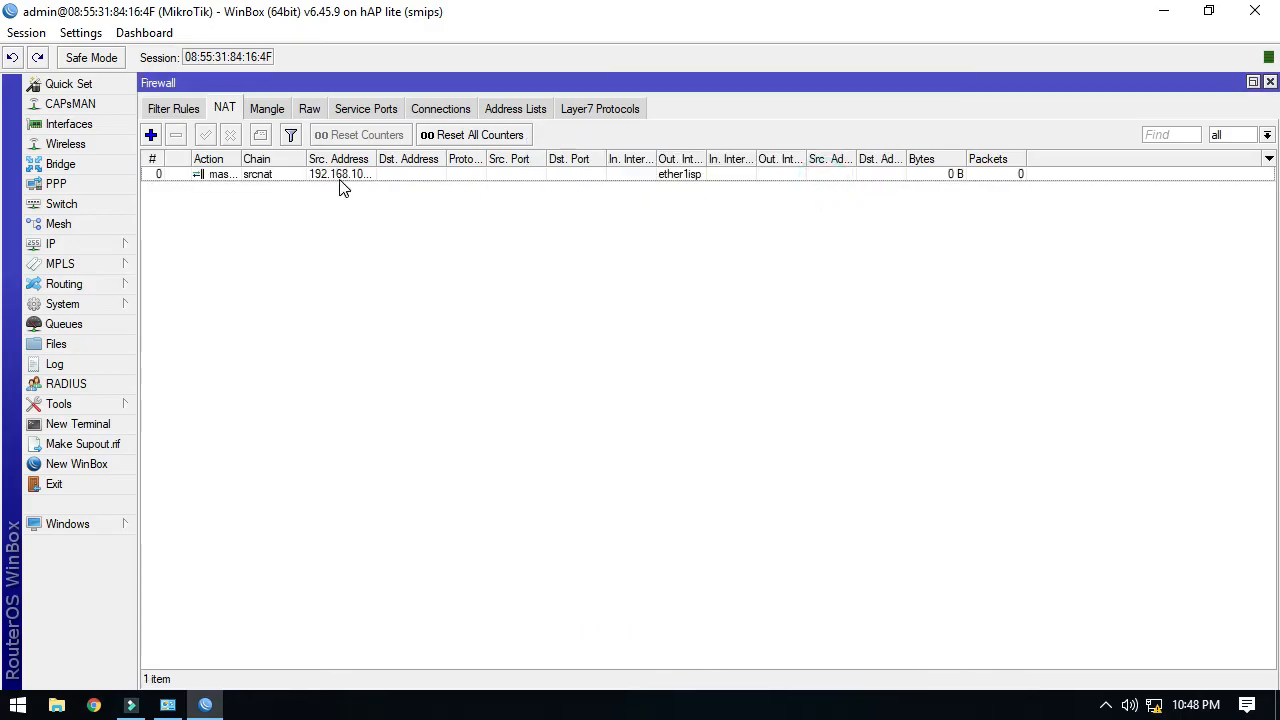
# Widen the Src. Address column and select the new masquerade rule to verify it.
pyautogui.moveTo(377, 158); pyautogui.dragTo(407, 158)
pyautogui.click(384, 174)
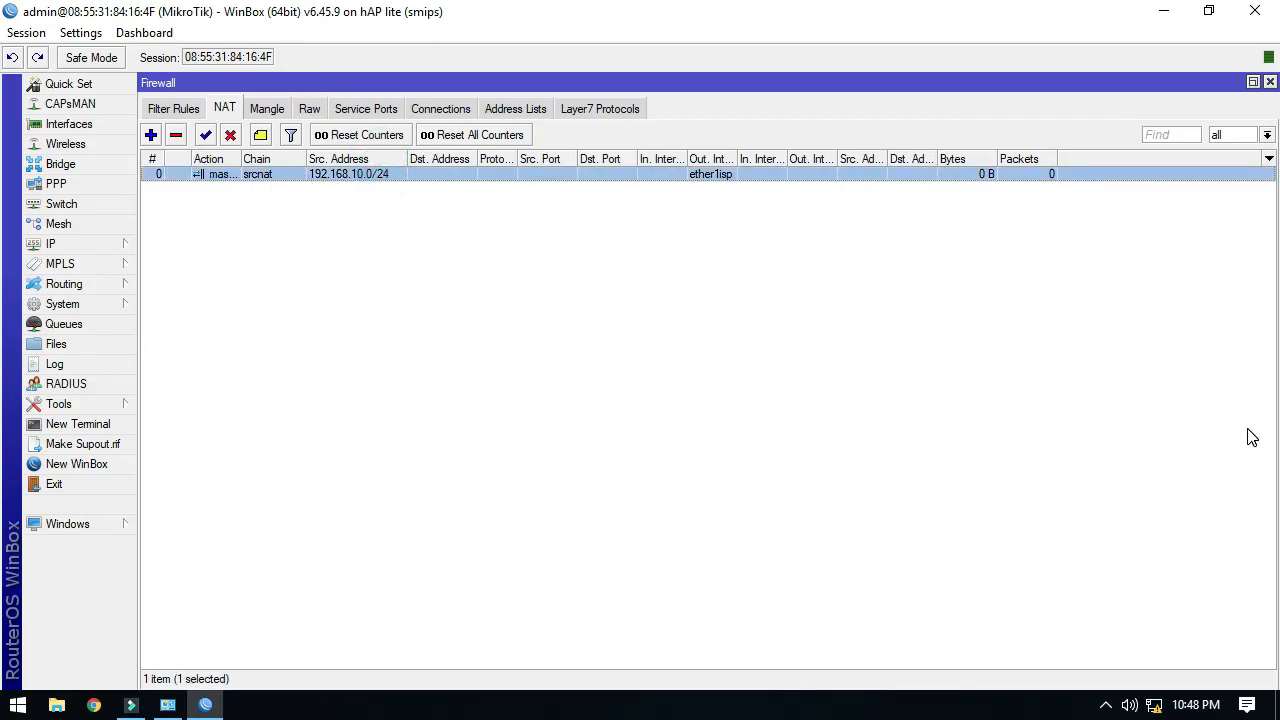
pyautogui.rightClick(1153, 706)
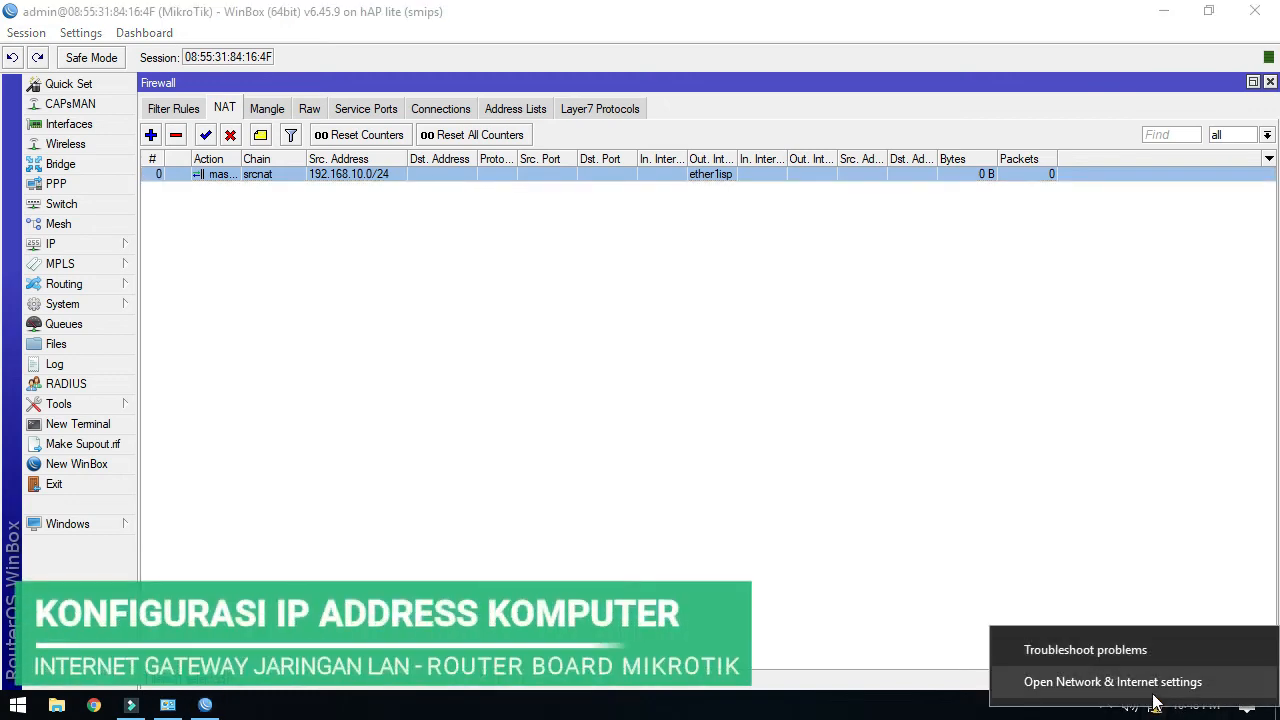
# Open the IPv4 settings in the Ethernet adapter's properties from Network Connections.
pyautogui.click(1155, 686)
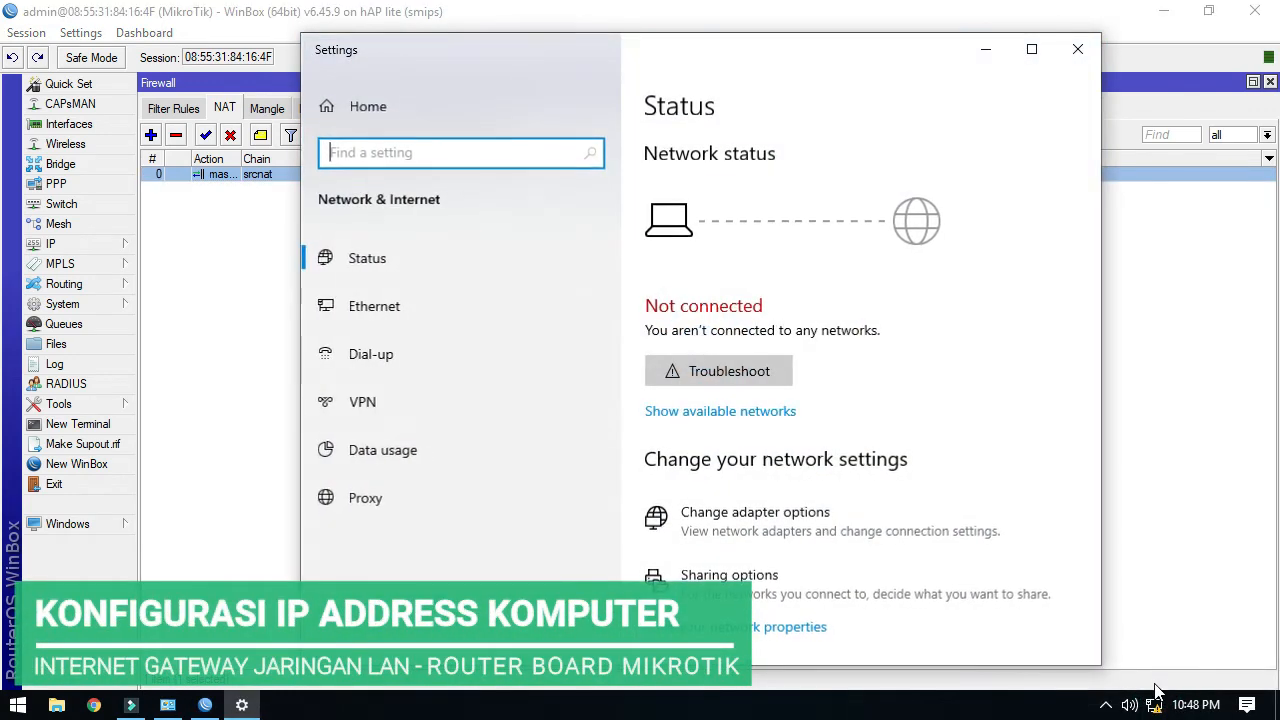
pyautogui.click(762, 512)
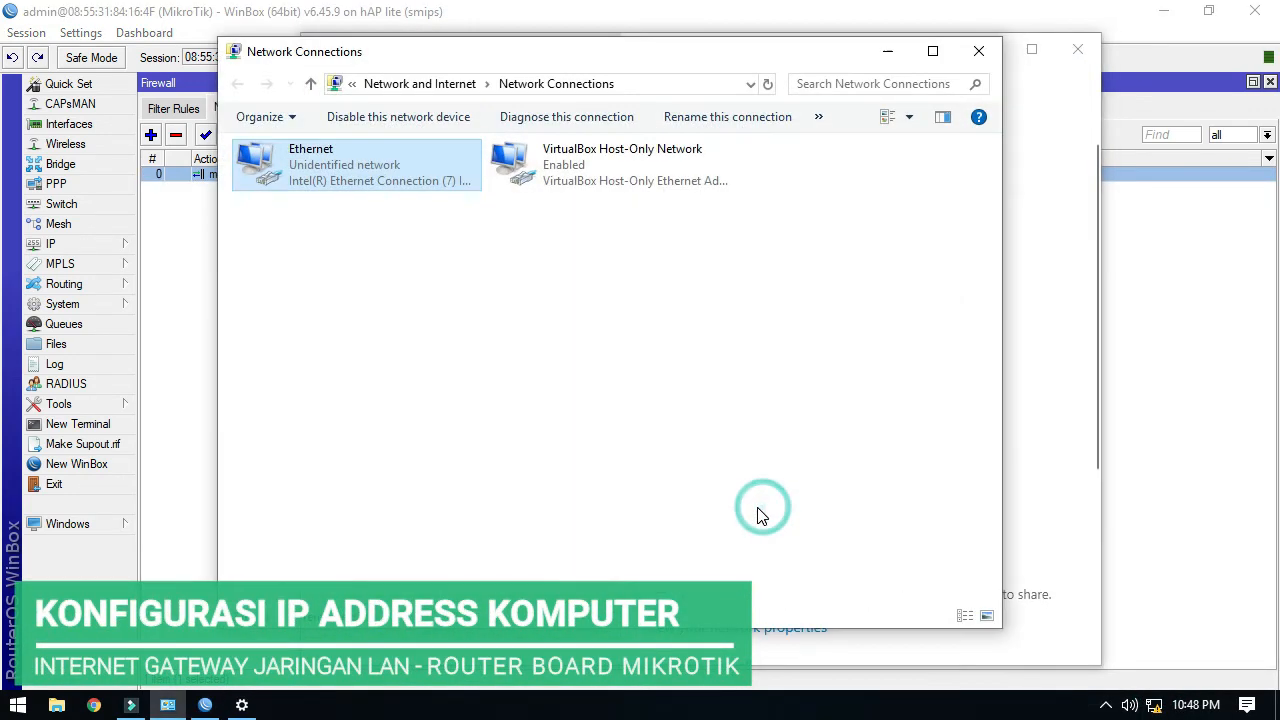
pyautogui.rightClick(351, 167)
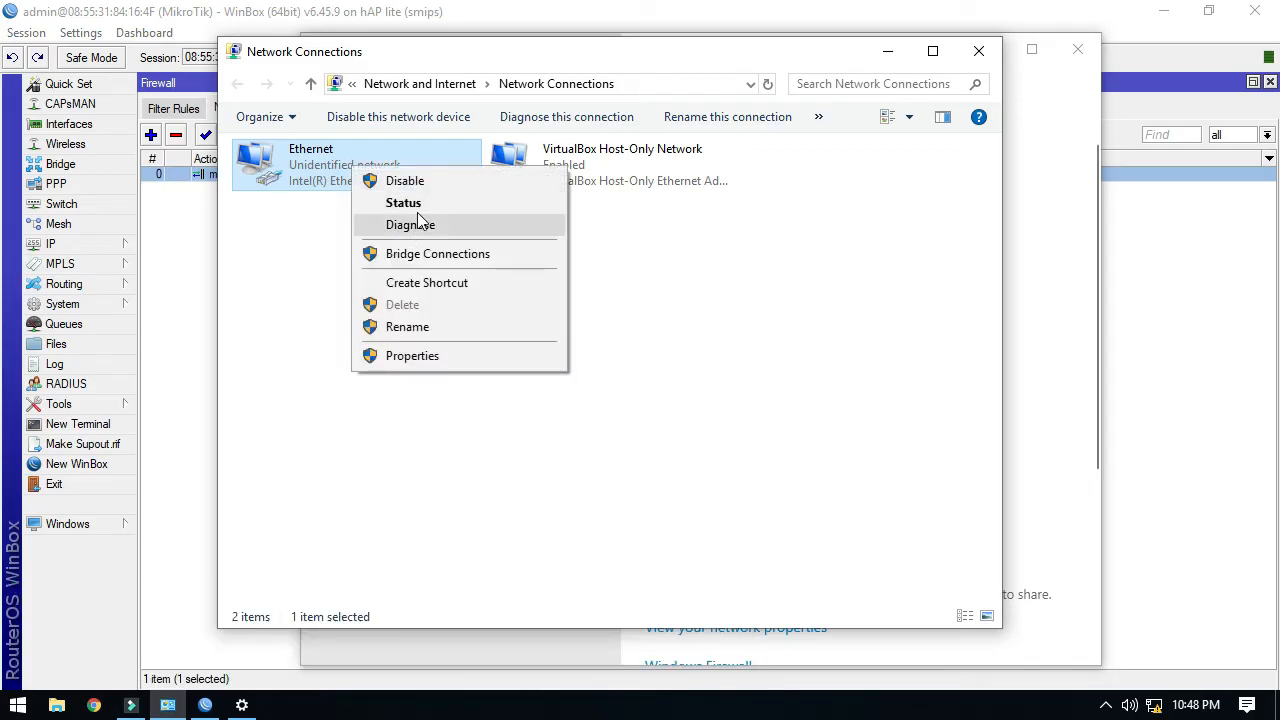
pyautogui.click(432, 357)
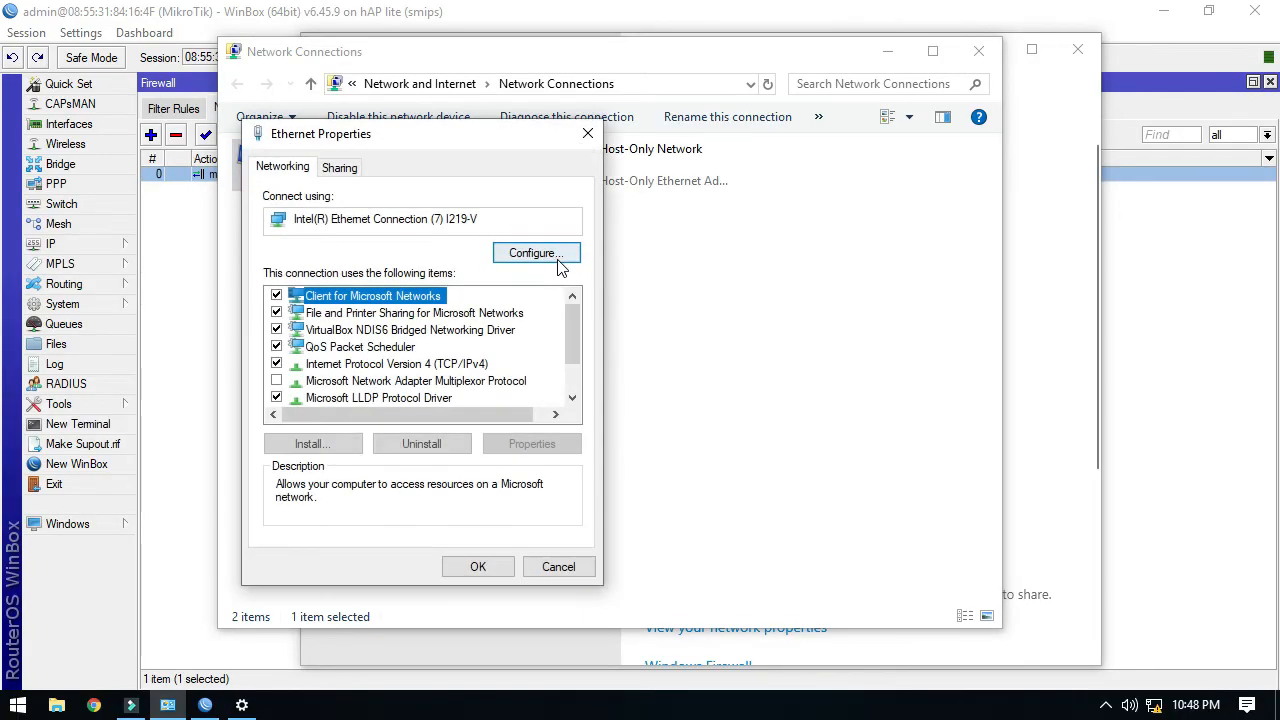
pyautogui.click(460, 366)
pyautogui.doubleClick(460, 366)
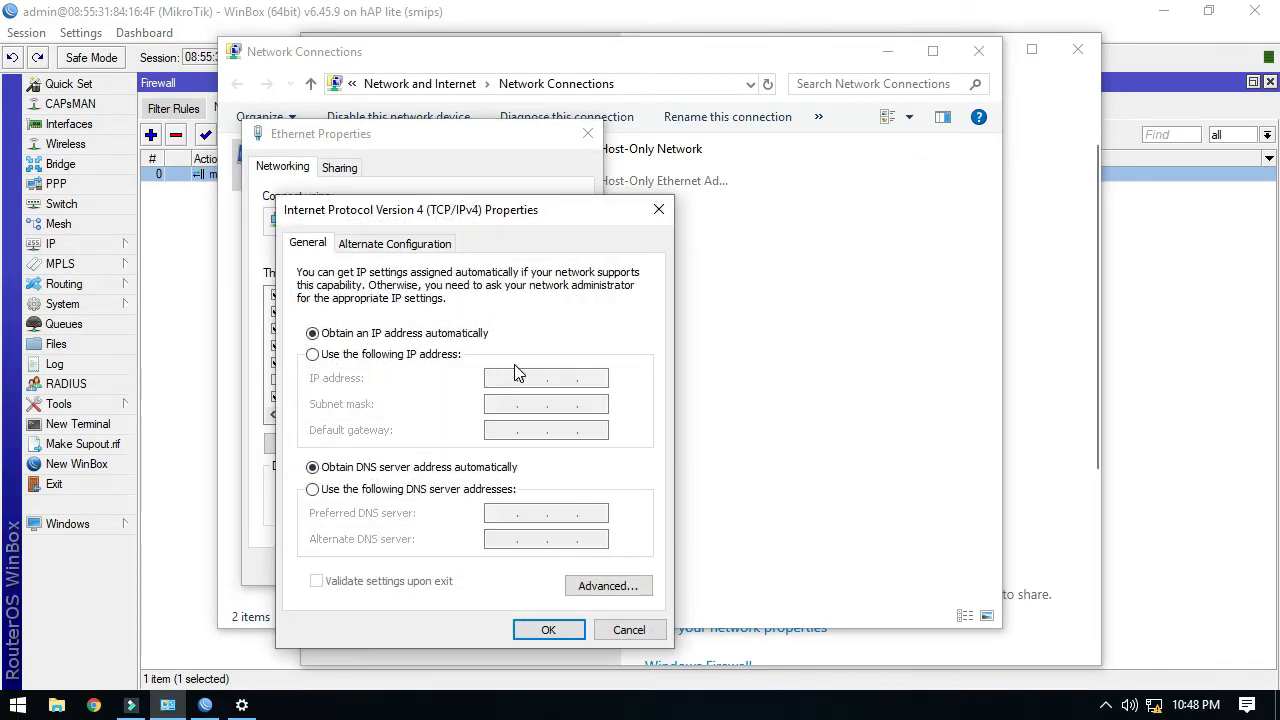
# Set static IP 192.168.10.2, mask 255.255.255.0, gateway 192.168.10.1, DNS 10.10.10.254 and 8.8.8.8.
pyautogui.click(433, 356)
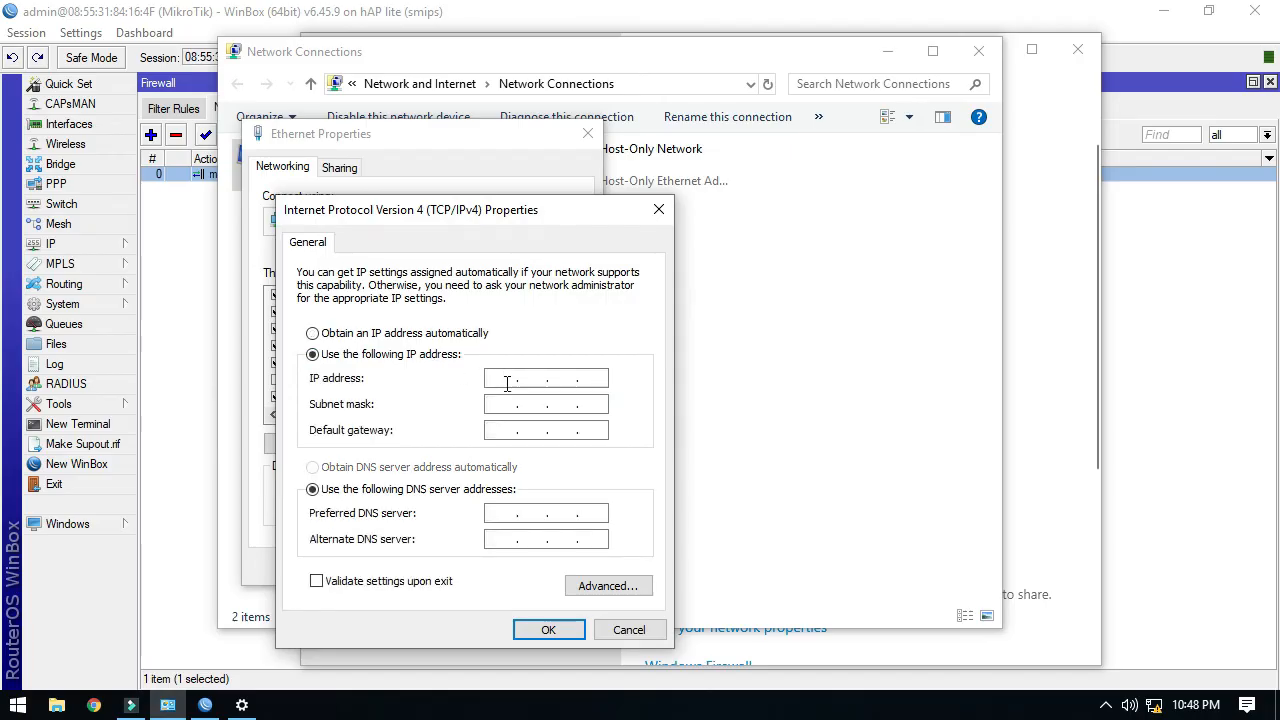
pyautogui.write('192 . 168 . 10 . 2')
pyautogui.press('Tab')
pyautogui.press('Tab')
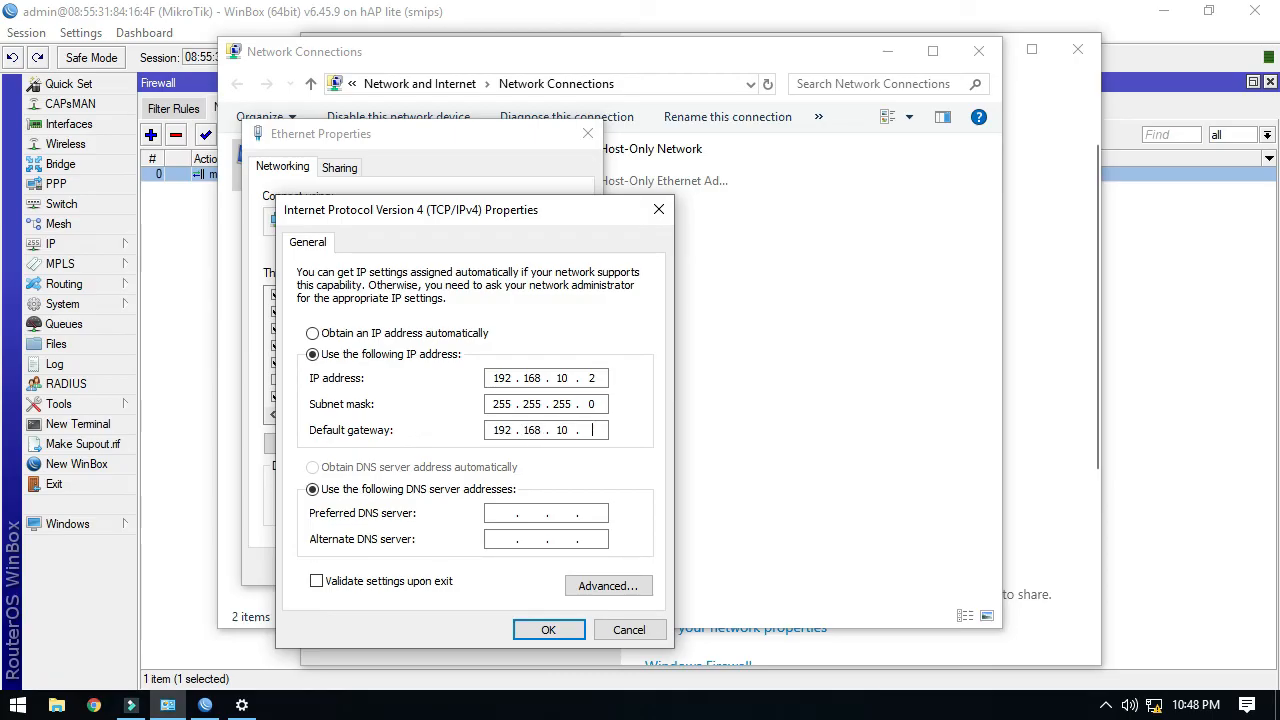
pyautogui.press('Tab')
pyautogui.press('Tab')
pyautogui.write('10 . 10 . 10 . 254')
pyautogui.press('Tab')
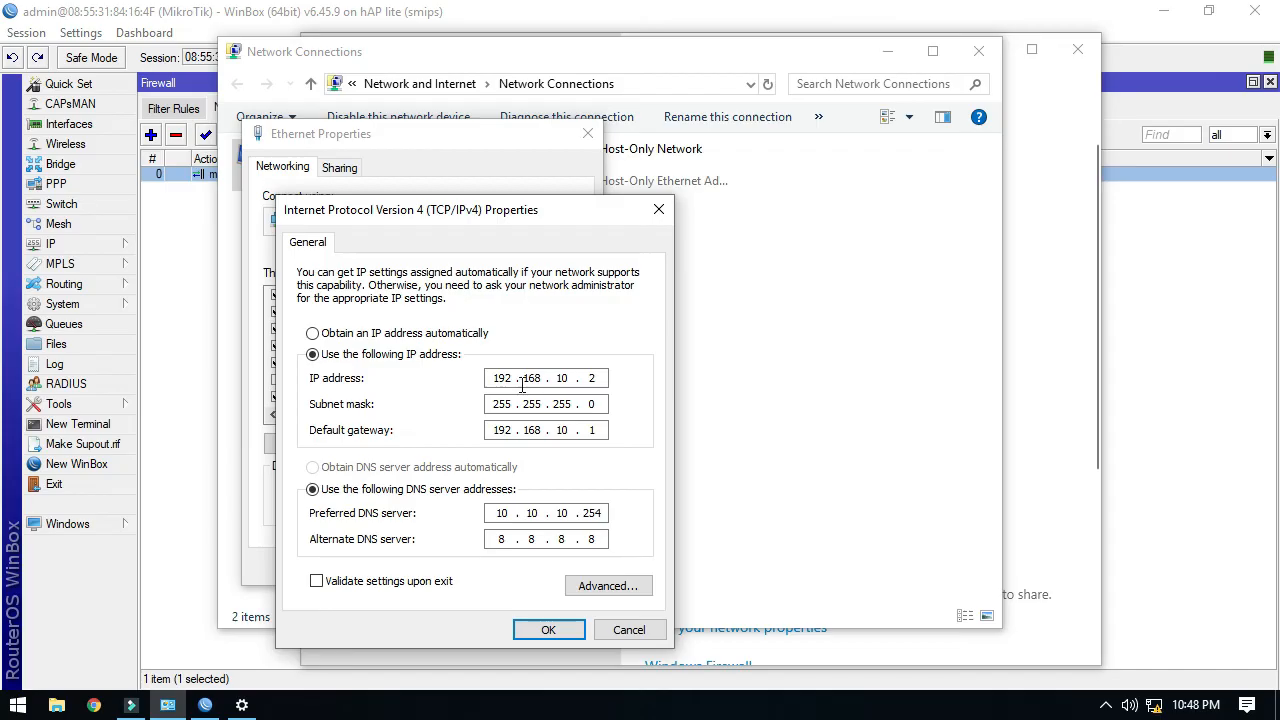
pyautogui.click(551, 629)
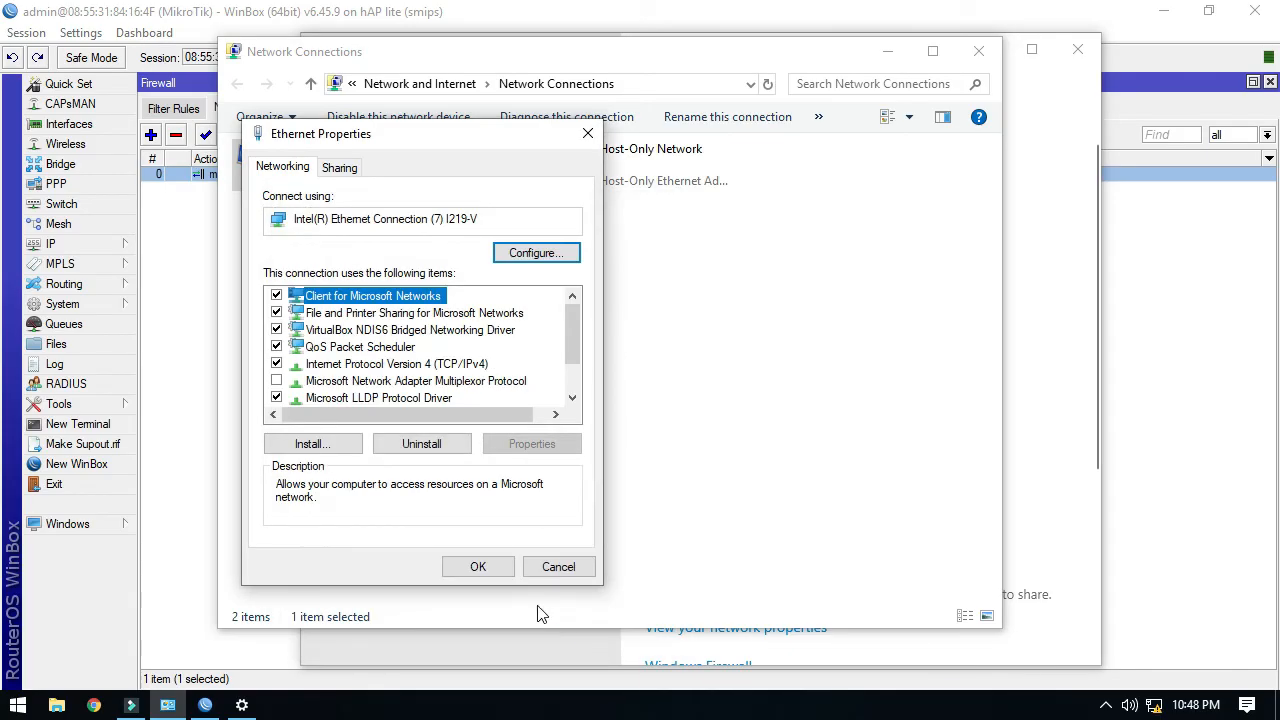
# Apply the adapter properties and view Ethernet status details showing 192.168.10.2.
pyautogui.click(489, 569)
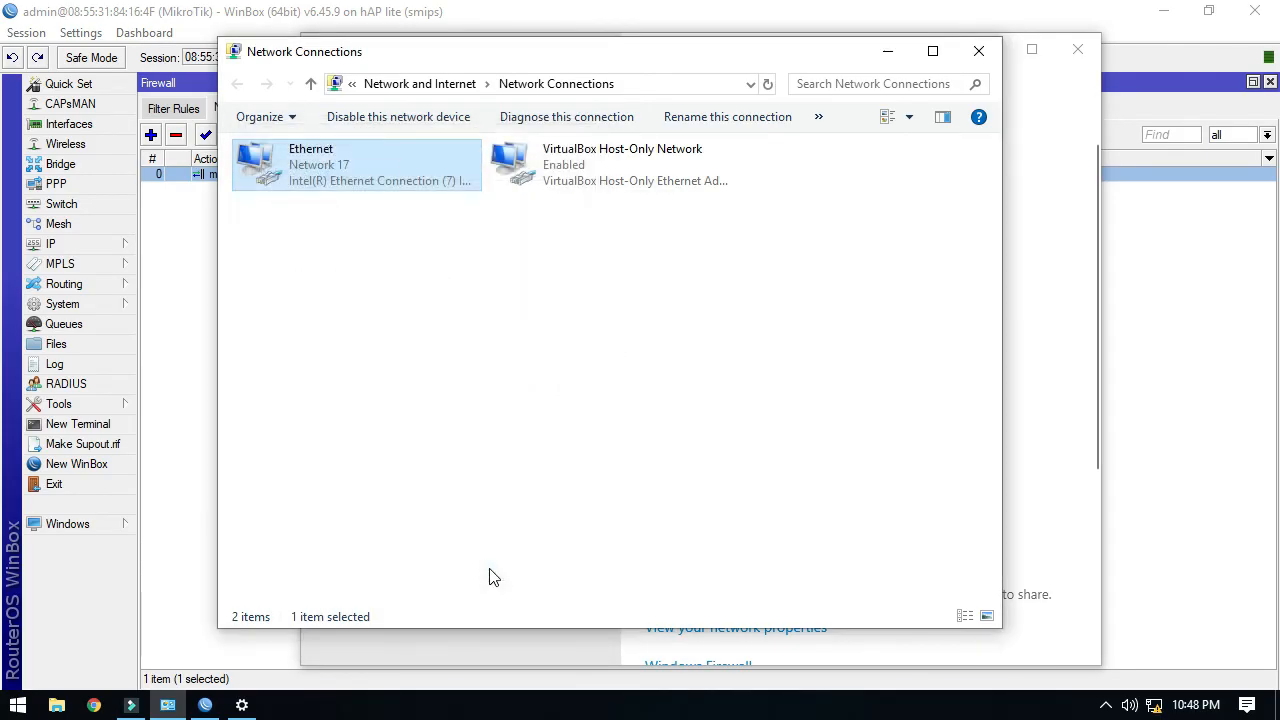
pyautogui.rightClick(367, 165)
pyautogui.click(420, 203)
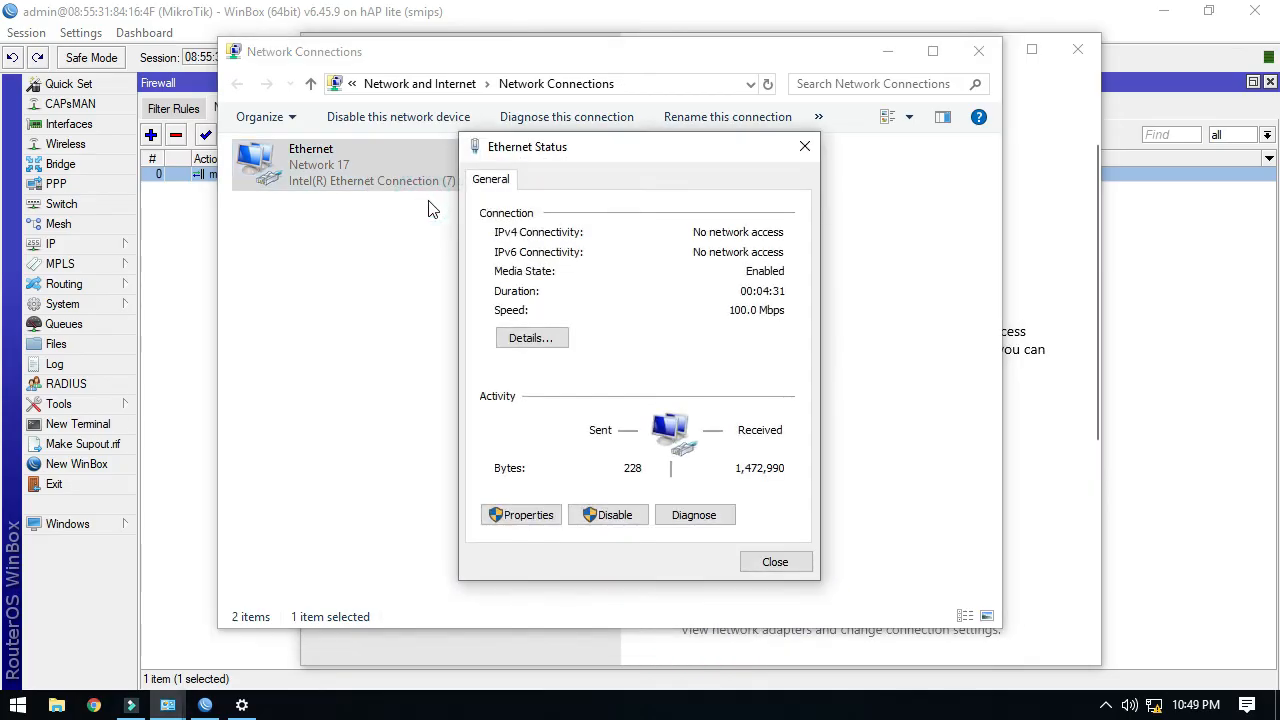
pyautogui.click(541, 341)
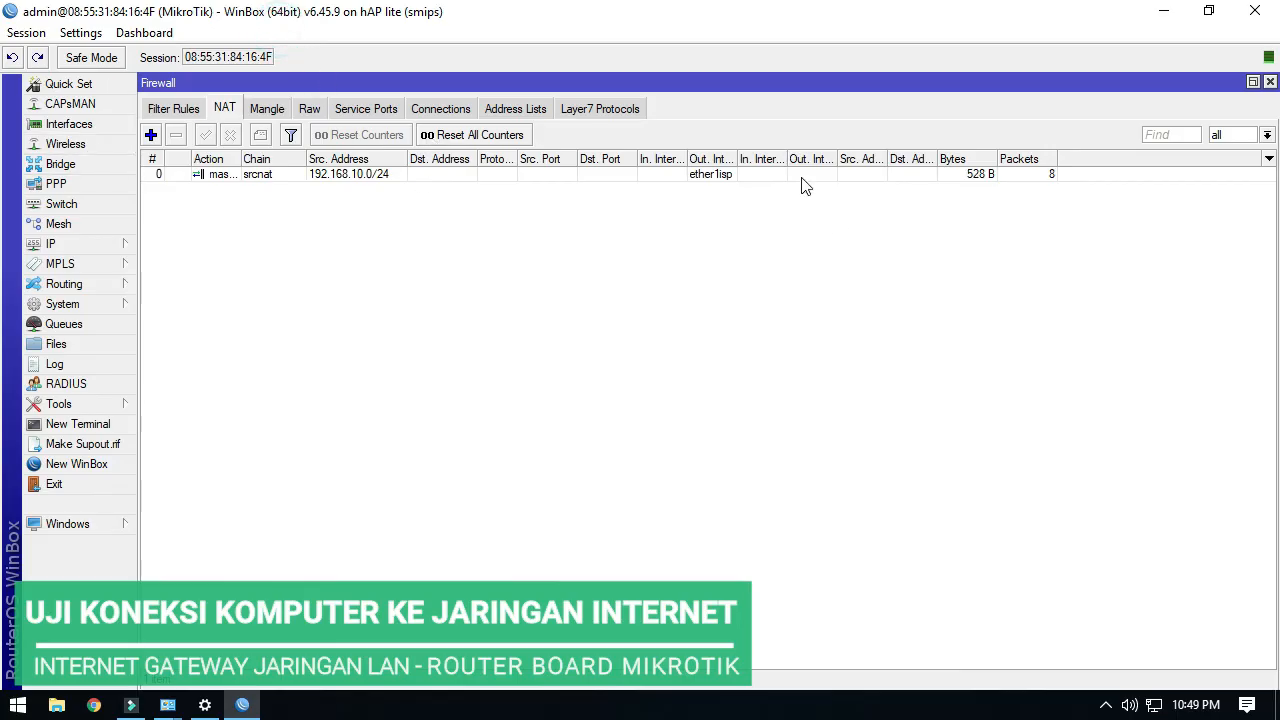
# Minimize WinBox, close the status dialogs, and hide Network Connections and Settings.
pyautogui.click(1163, 12)
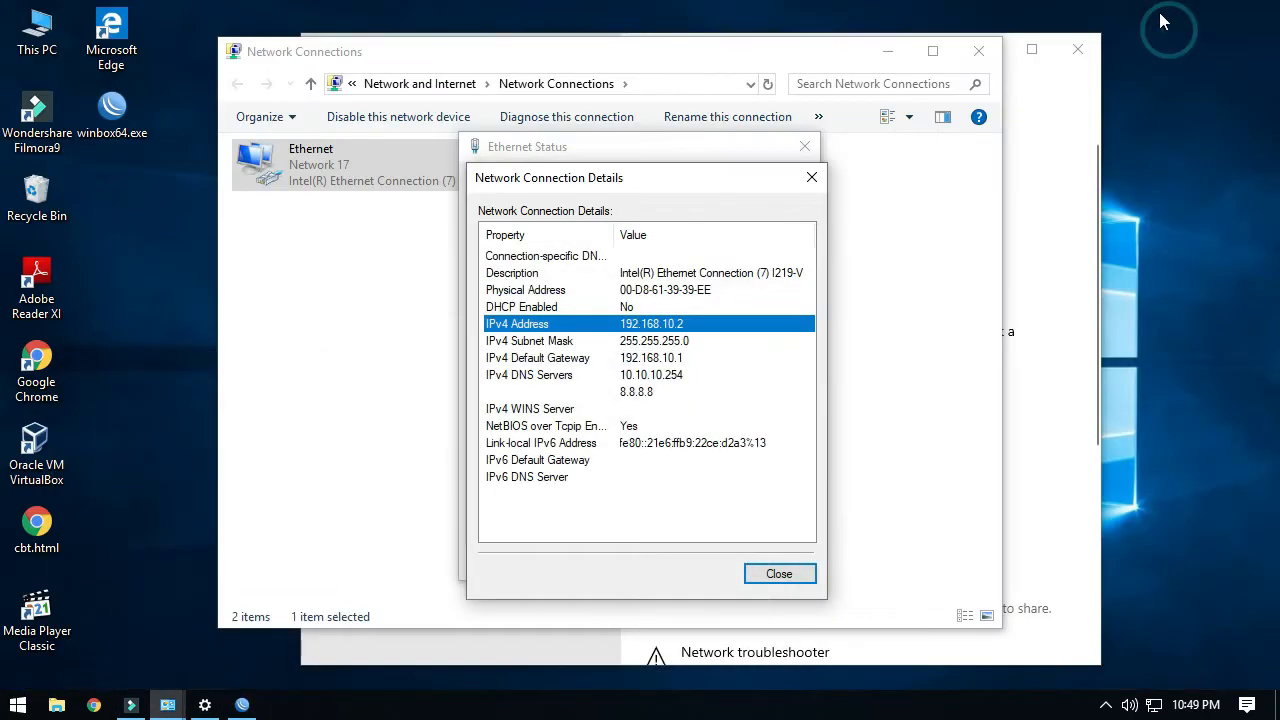
pyautogui.click(811, 177)
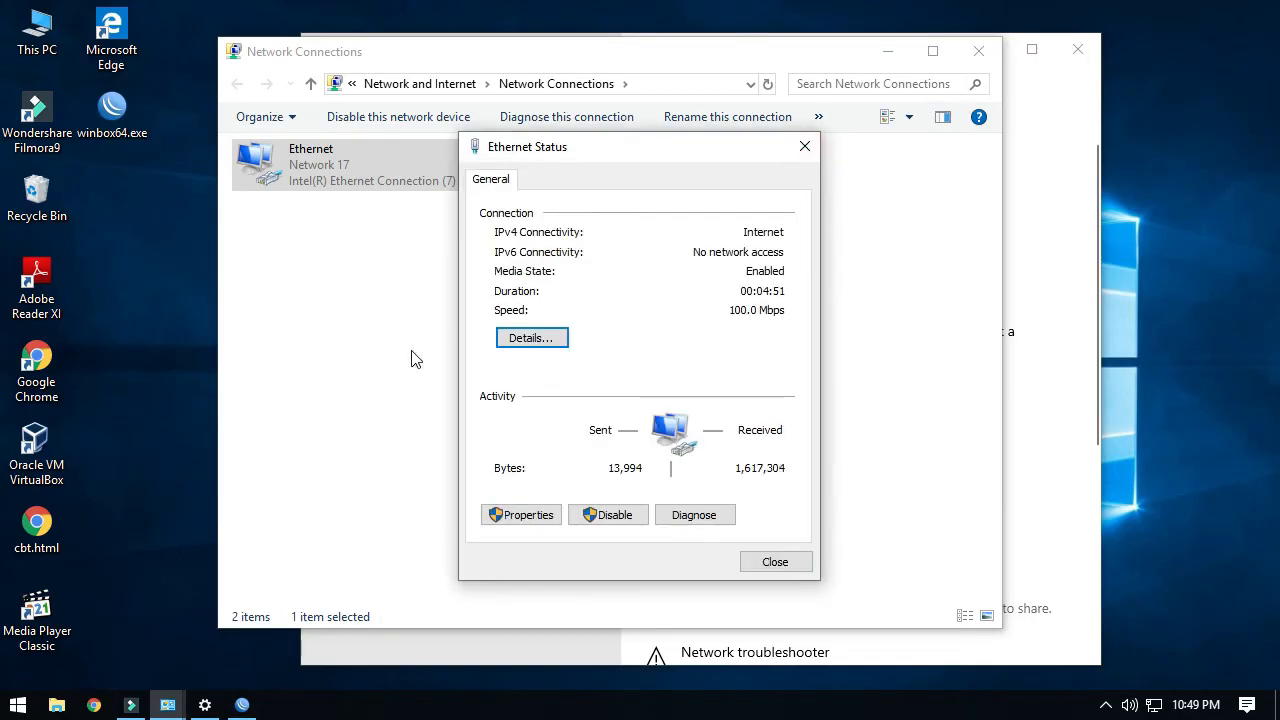
pyautogui.click(804, 146)
pyautogui.click(892, 52)
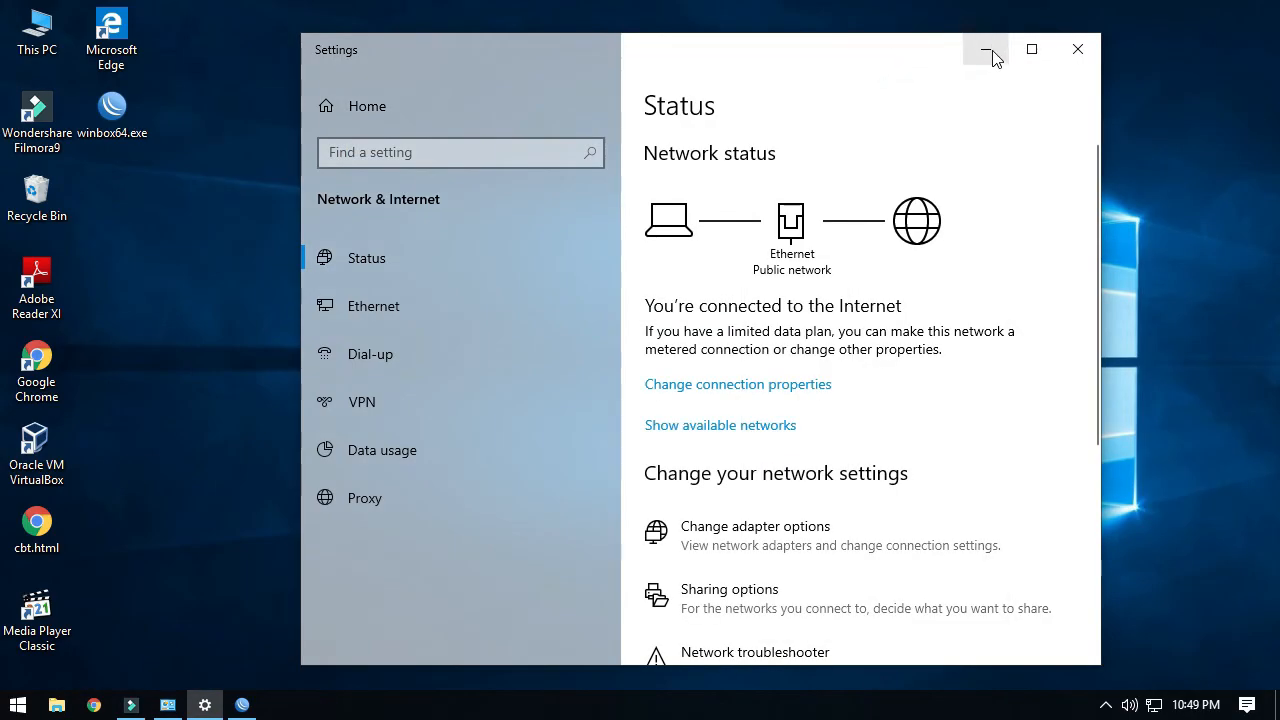
pyautogui.click(990, 50)
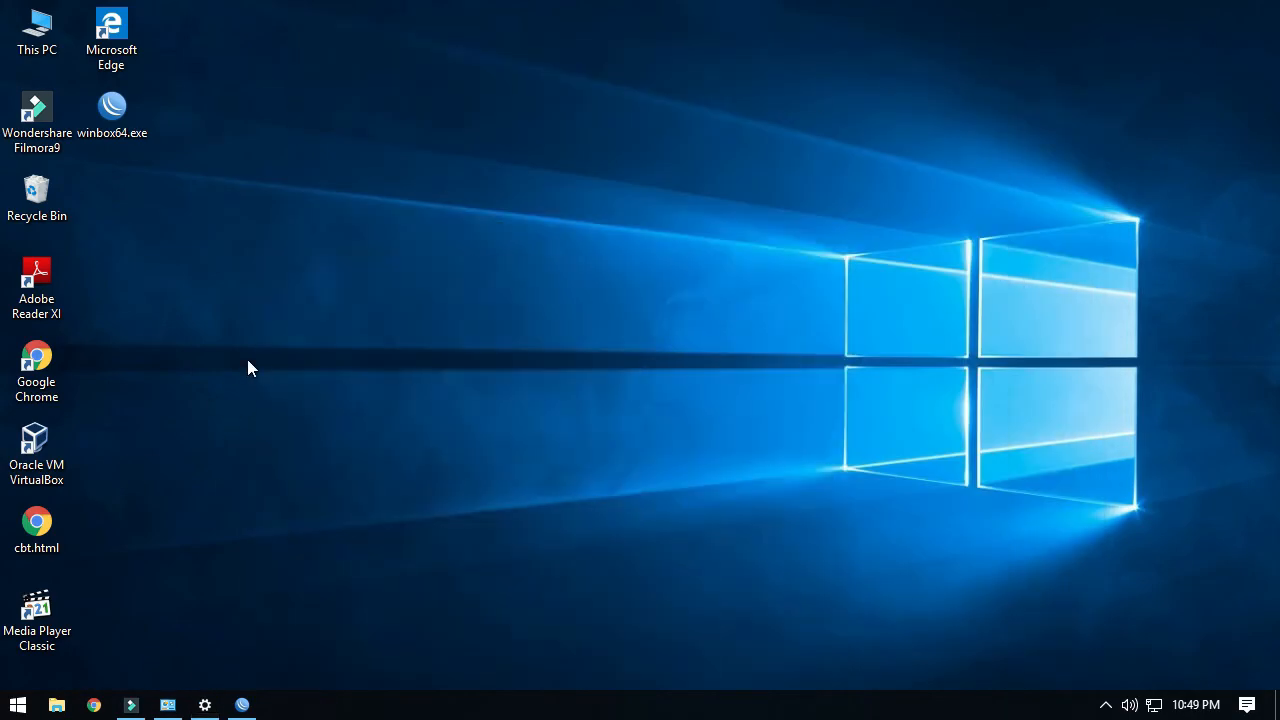
# Open Command Prompt with Win+R and ping google.com, getting 4 replies with 0% loss.
pyautogui.press('super+r')
pyautogui.write('cmd')
pyautogui.press('Return')
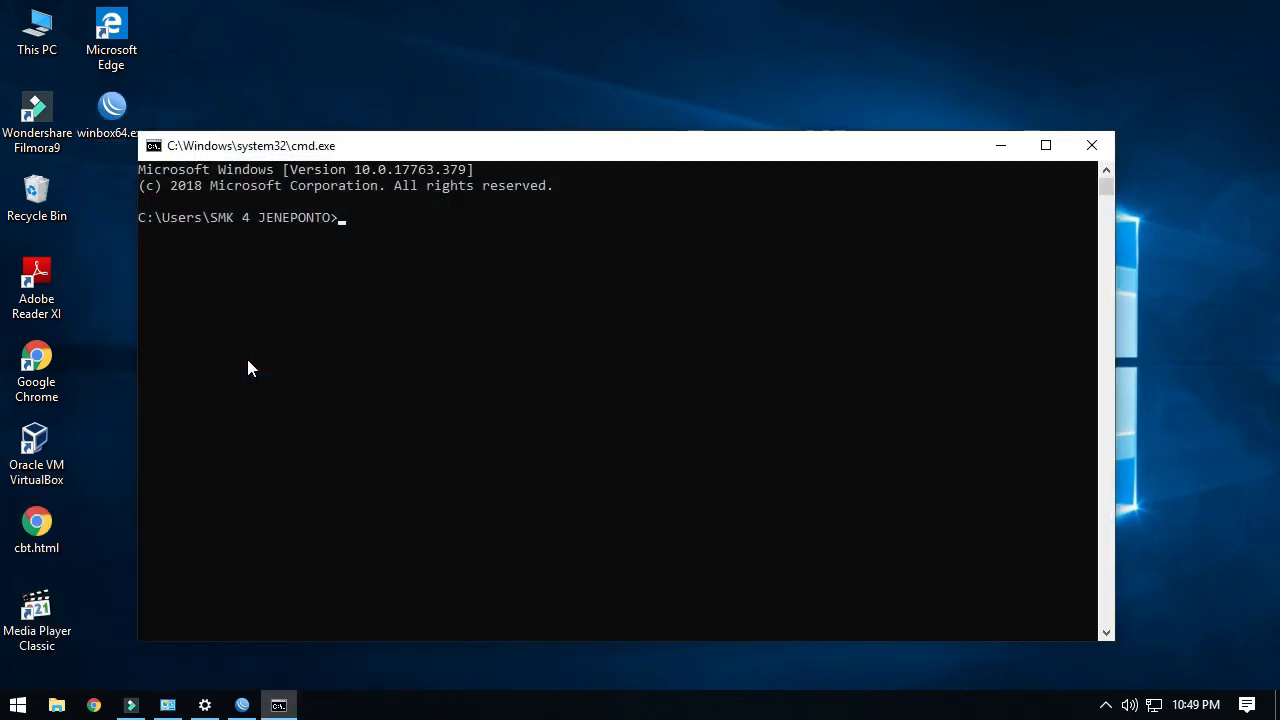
pyautogui.write('ping google.com')
pyautogui.press('Return')
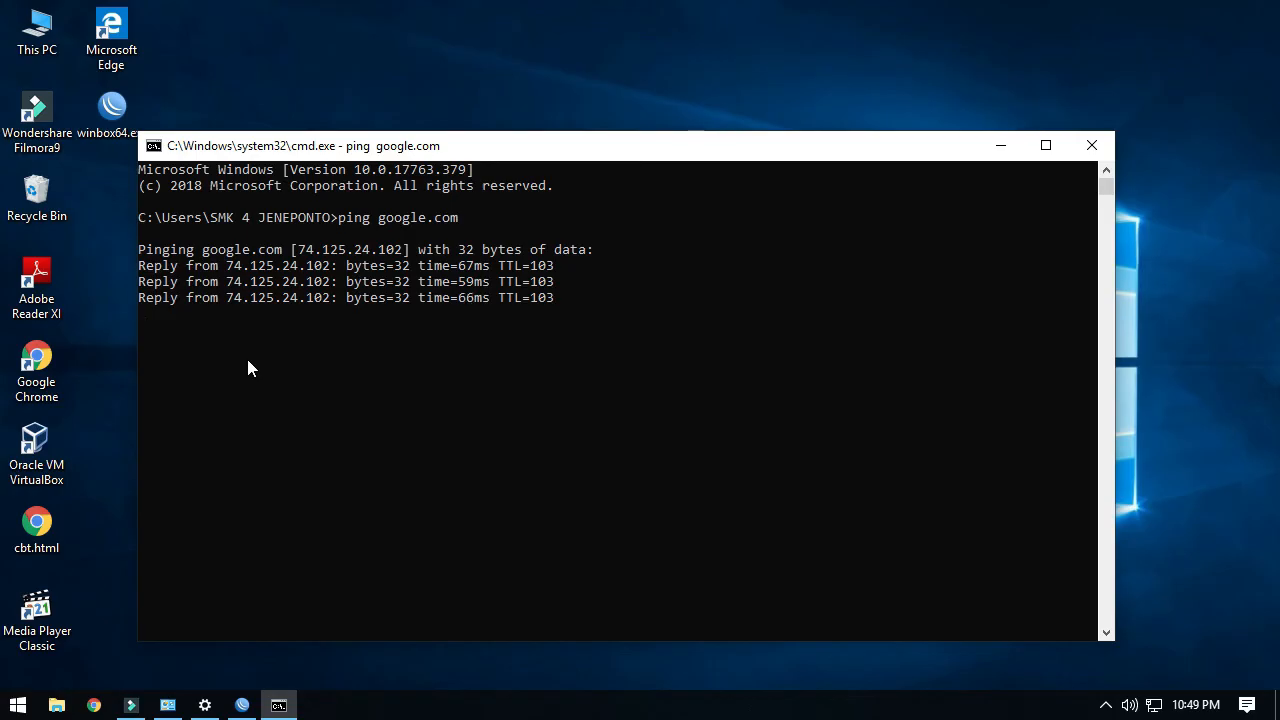
# Run tracert google.com to confirm the route passes 192.168.10.1, then launch Chrome.
pyautogui.write('tracert ')
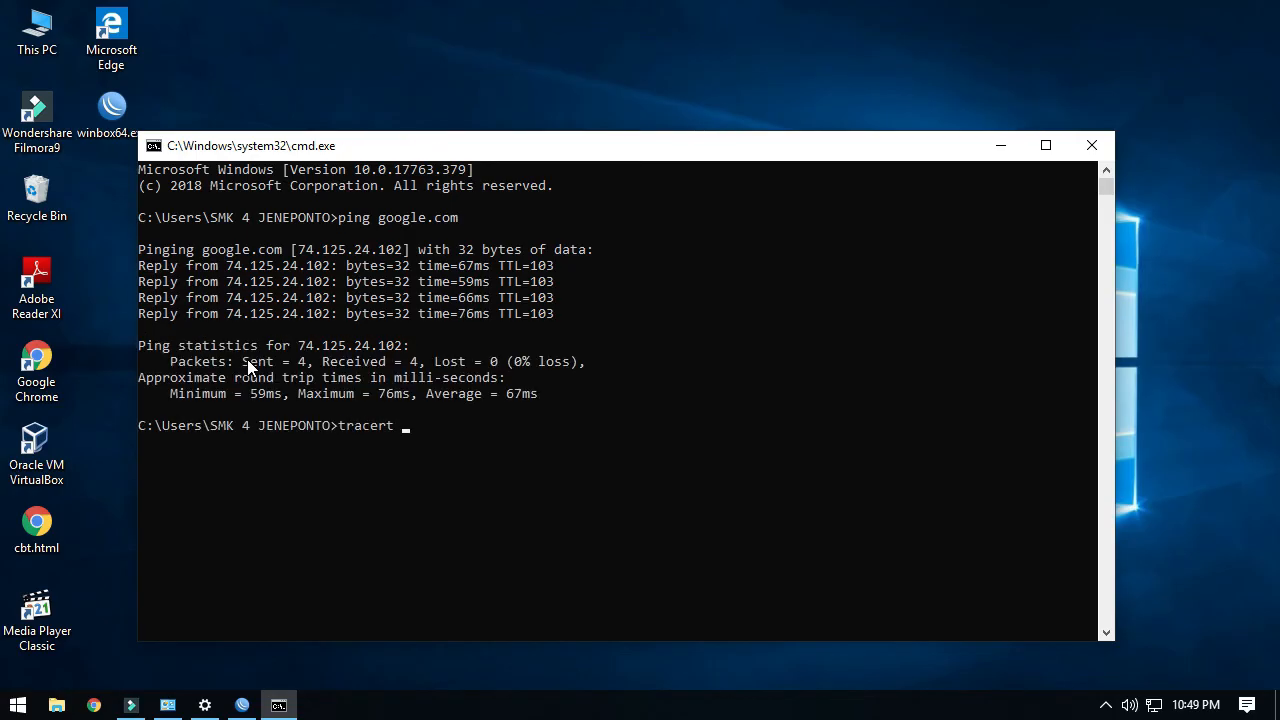
pyautogui.write('google.com')
pyautogui.press('Return')
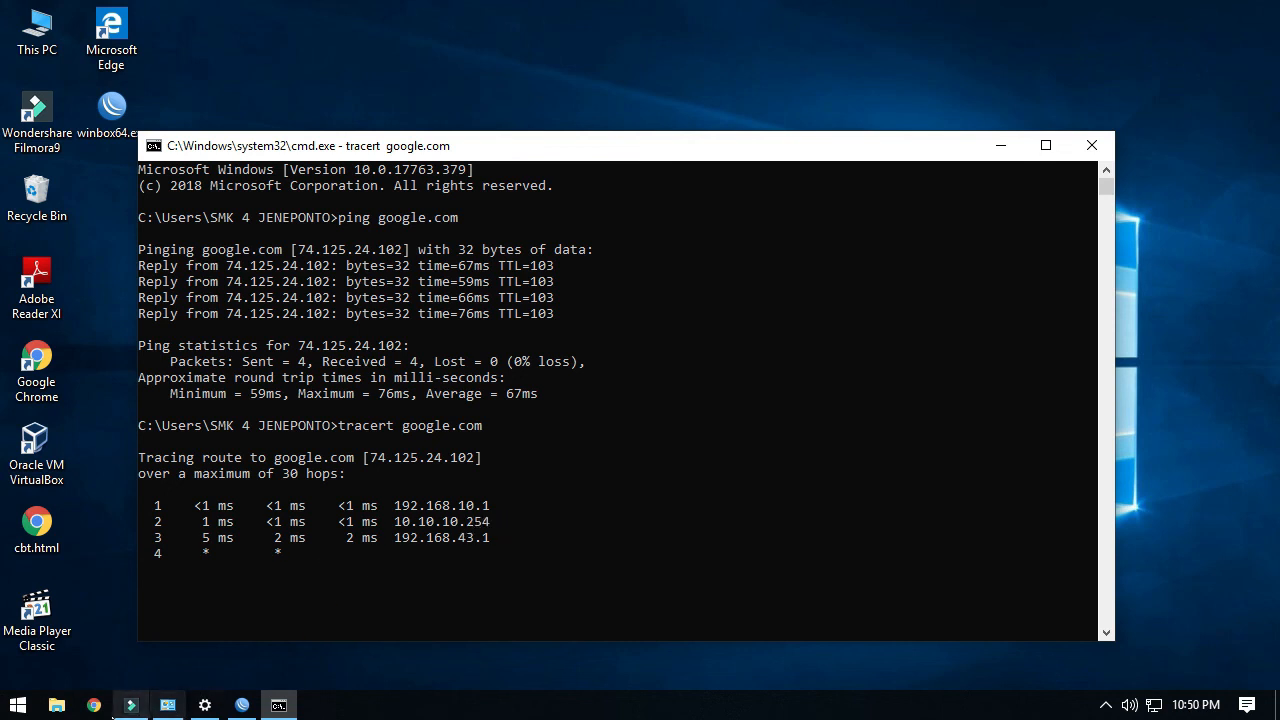
pyautogui.click(94, 706)
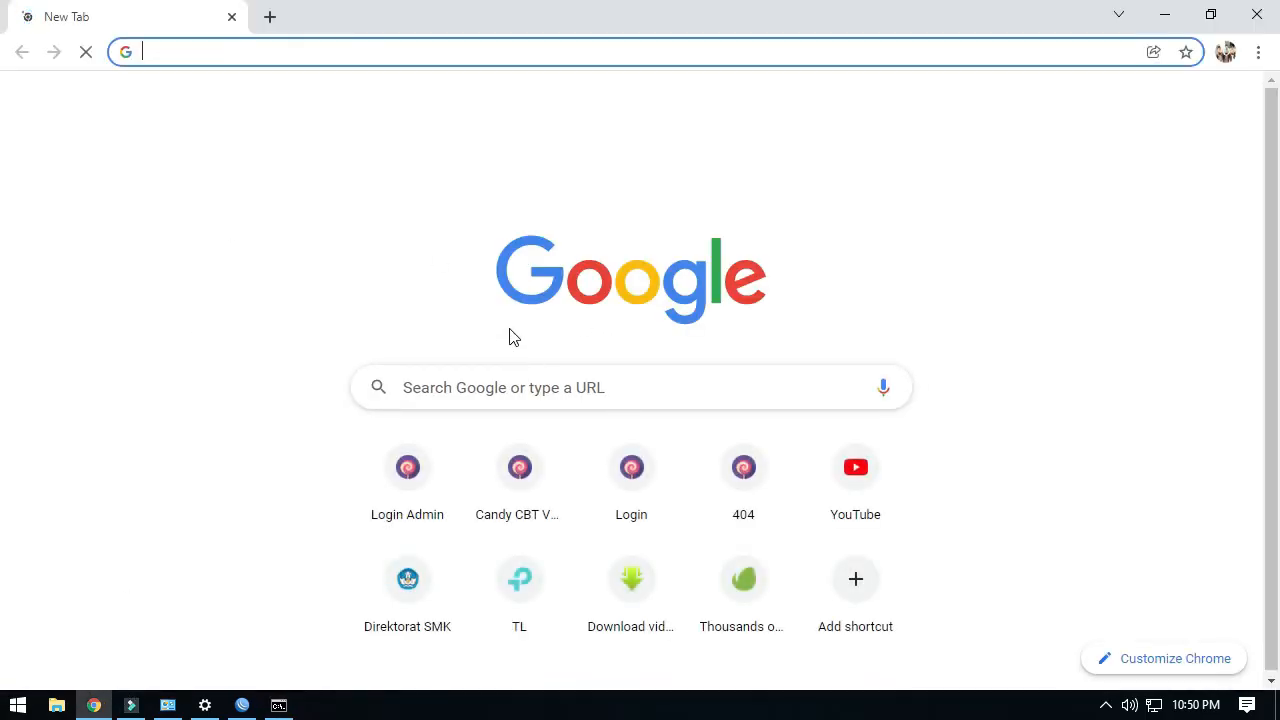
# Load smkn4jeneponto.sch.id in Chrome and scroll through the SMKN 4 Jeneponto homepage.
pyautogui.write('smkn')
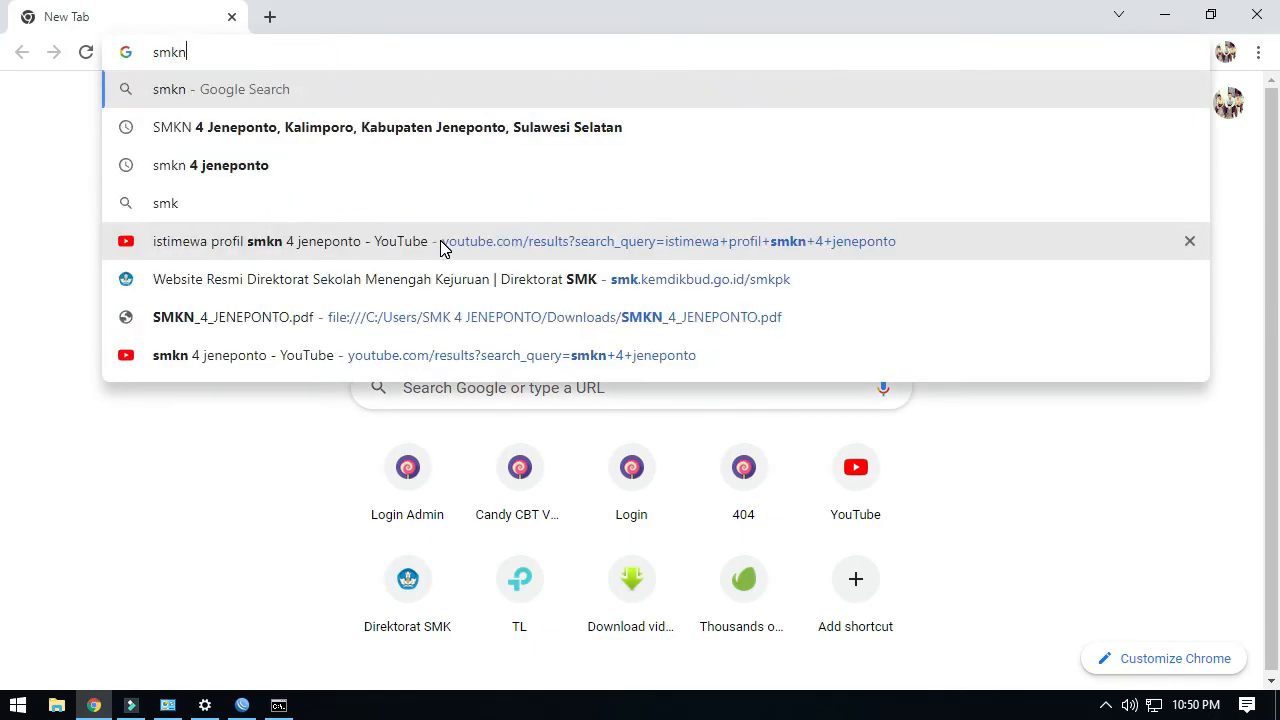
pyautogui.write('4')
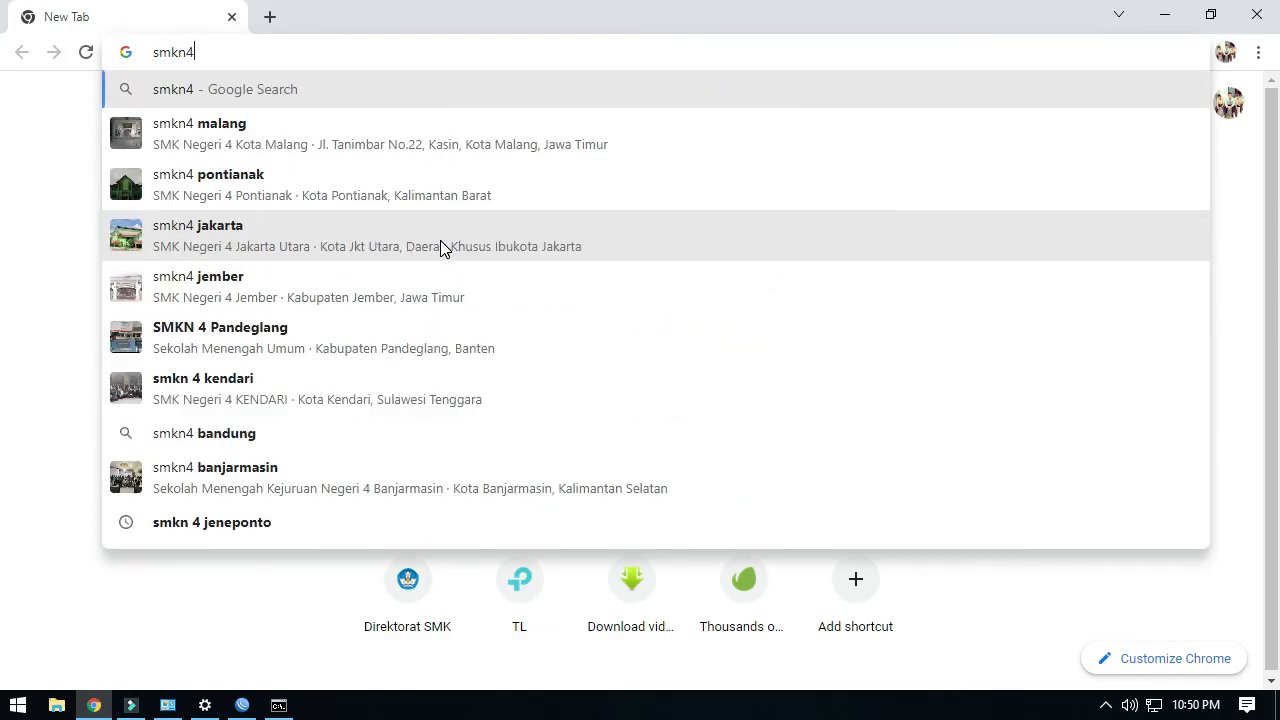
pyautogui.write('jeneponto')
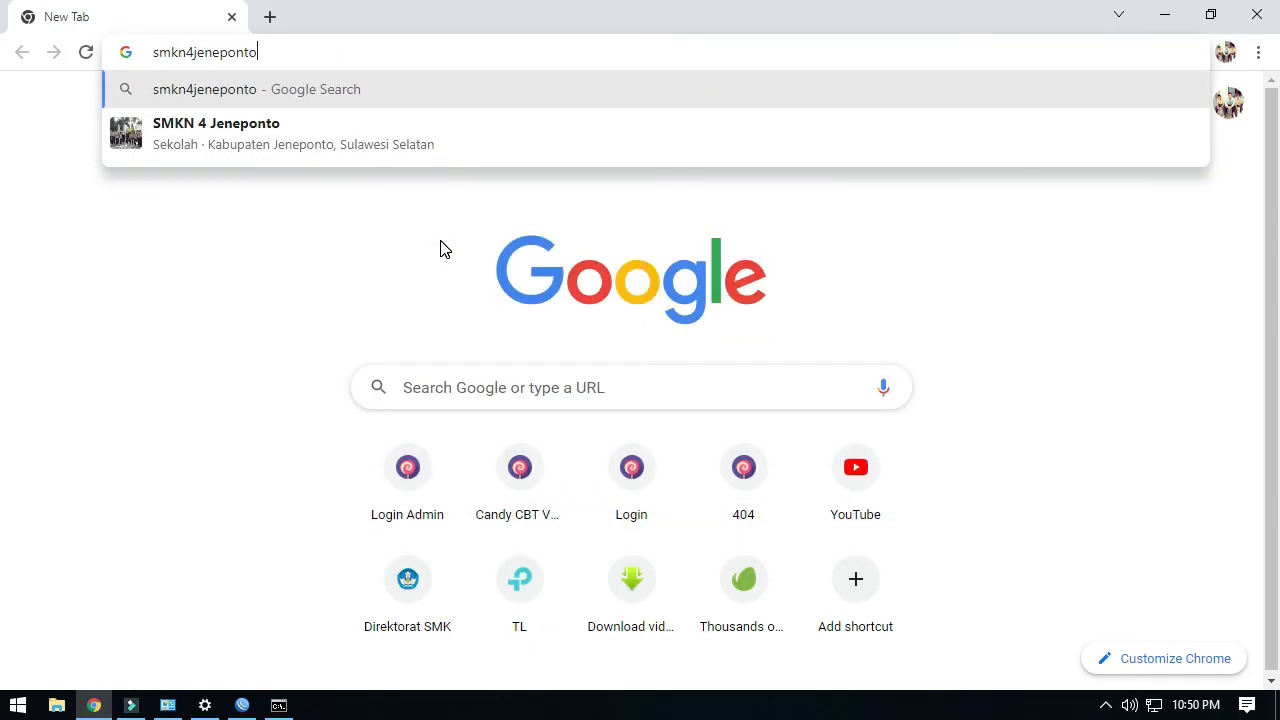
pyautogui.write('.sch.id')
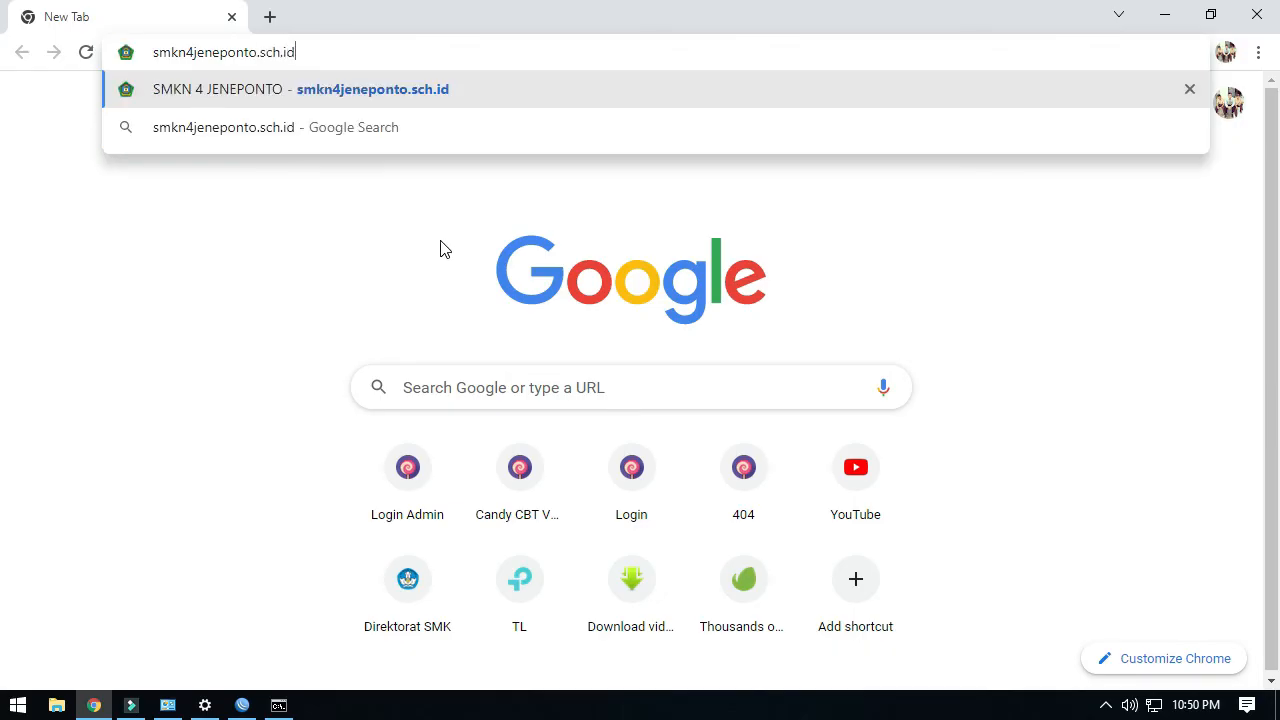
pyautogui.press('Return')
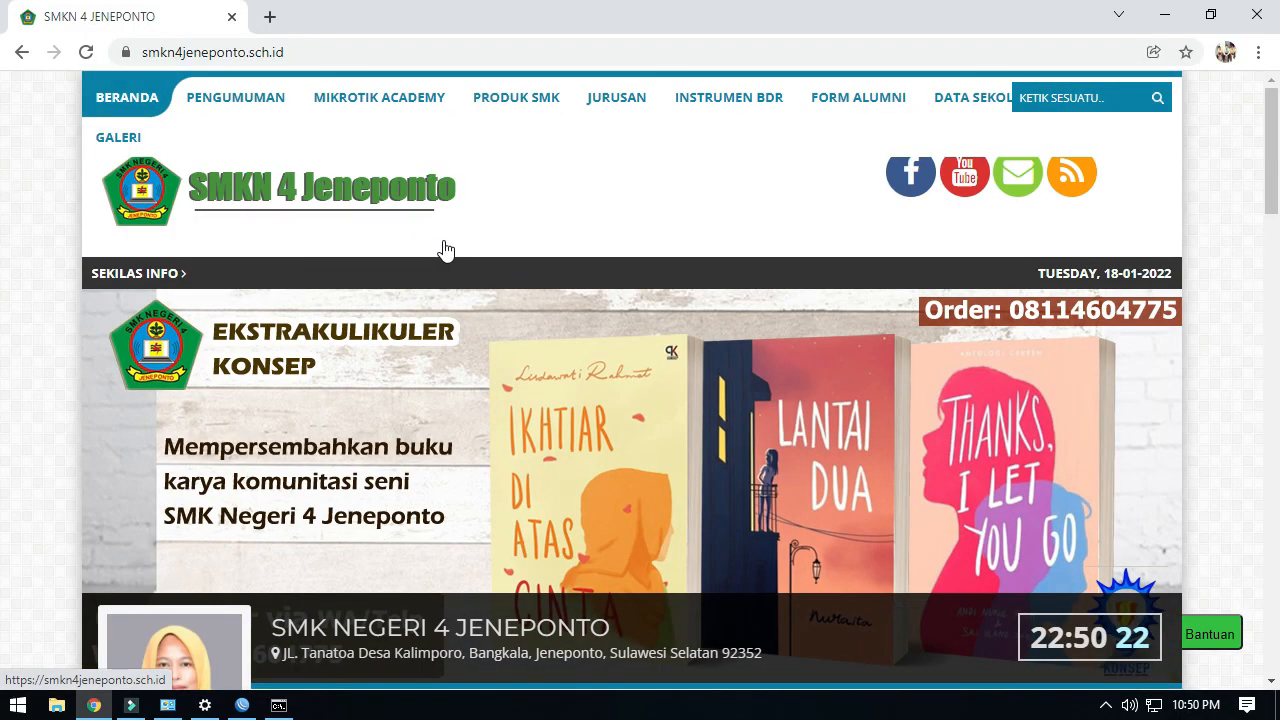
pyautogui.scroll(-1, 440, 316)
pyautogui.scroll(-12, 446, 350)
pyautogui.scroll(-9, 443, 351)
pyautogui.scroll(4, 443, 351)
pyautogui.scroll(15, 443, 351)
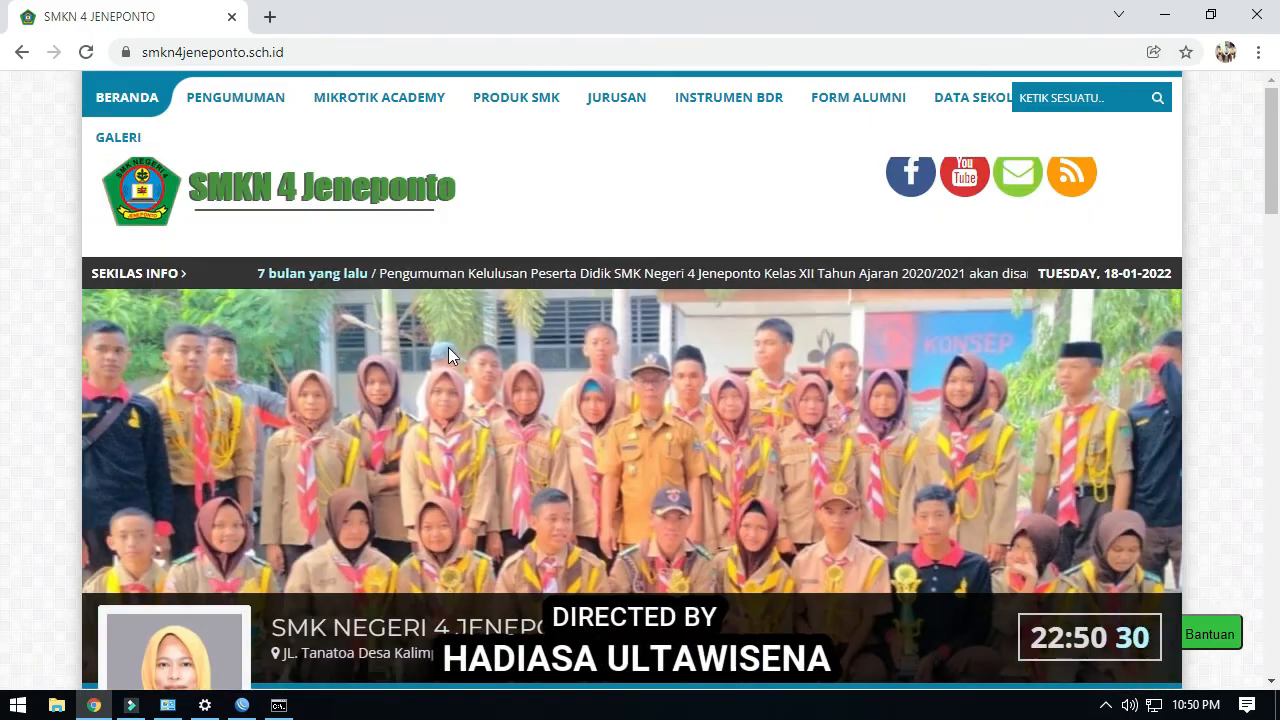